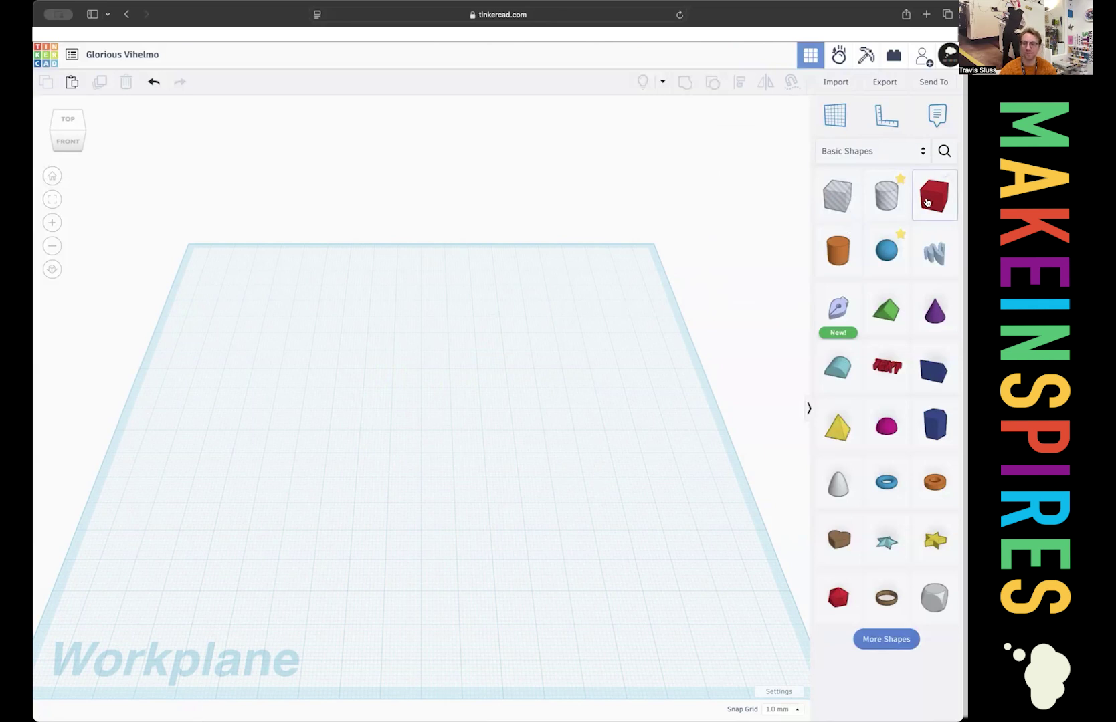
# Place a red box on the workplane and resize it to 80 × 40 mm and 40 mm tall.
pyautogui.moveTo(927, 202); pyautogui.dragTo(430, 442)
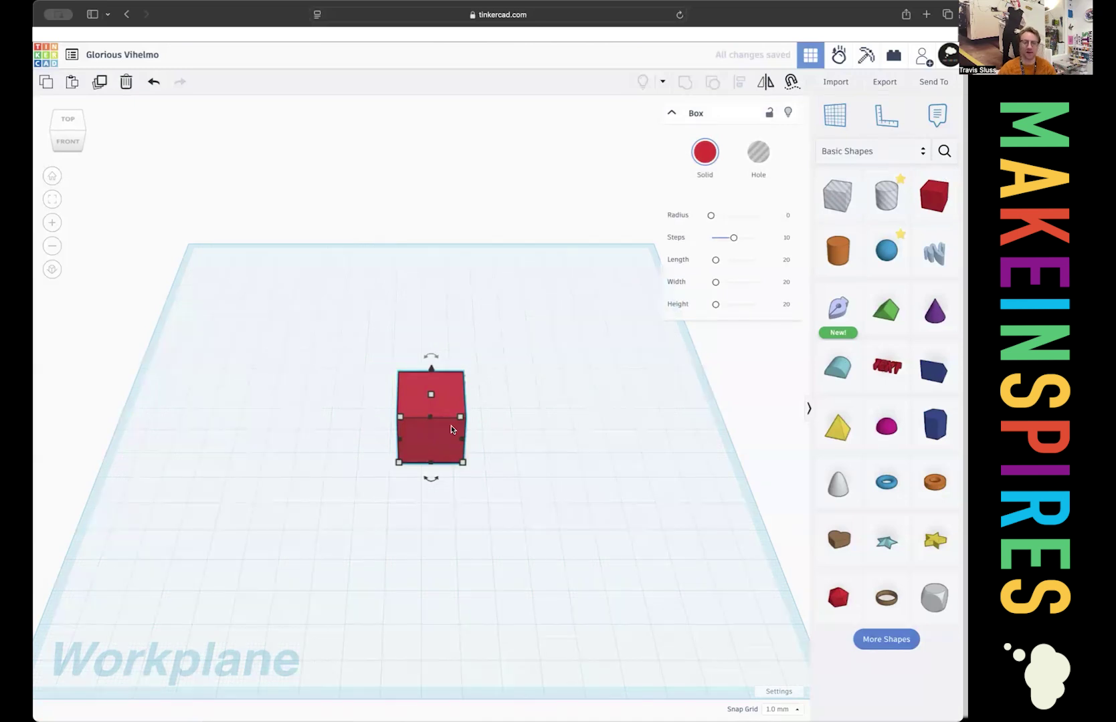
pyautogui.moveTo(460, 420); pyautogui.dragTo(629, 383)
pyautogui.moveTo(559, 414); pyautogui.dragTo(477, 420)
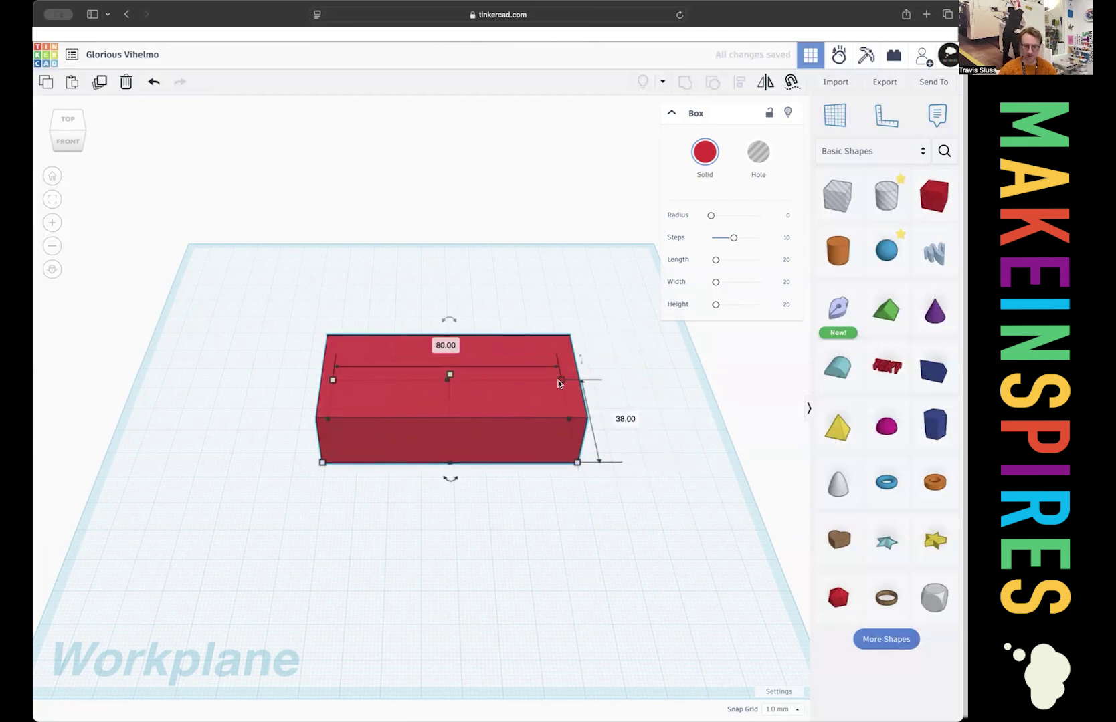
pyautogui.moveTo(558, 379); pyautogui.dragTo(559, 381)
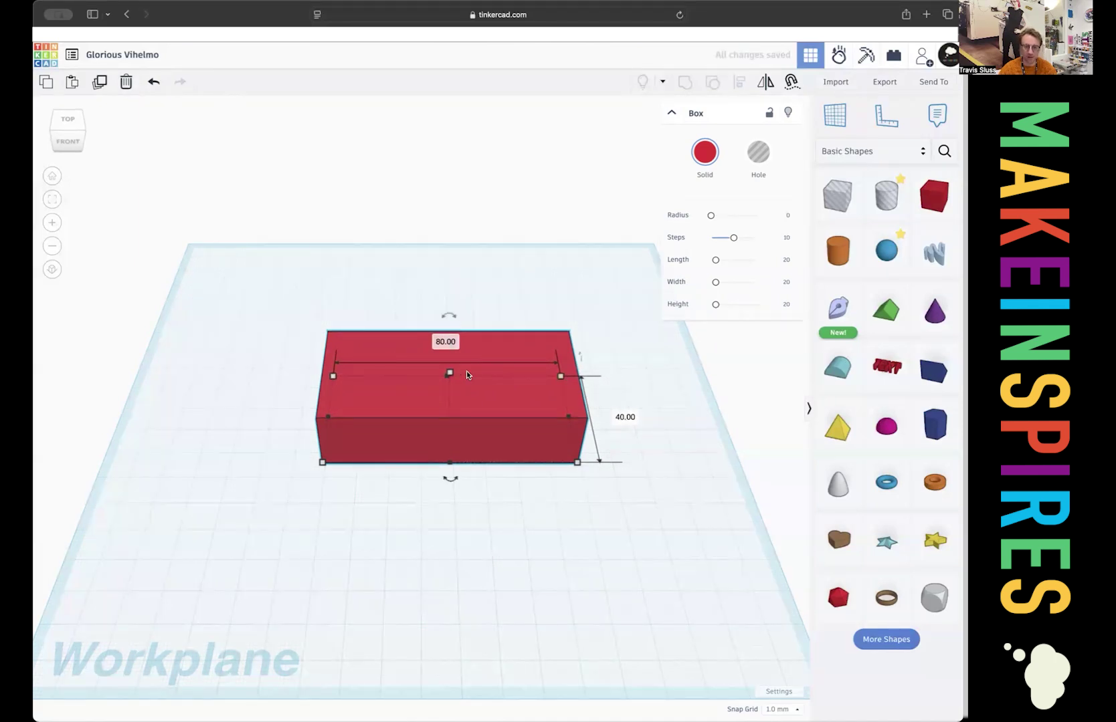
pyautogui.moveTo(448, 374); pyautogui.dragTo(454, 322)
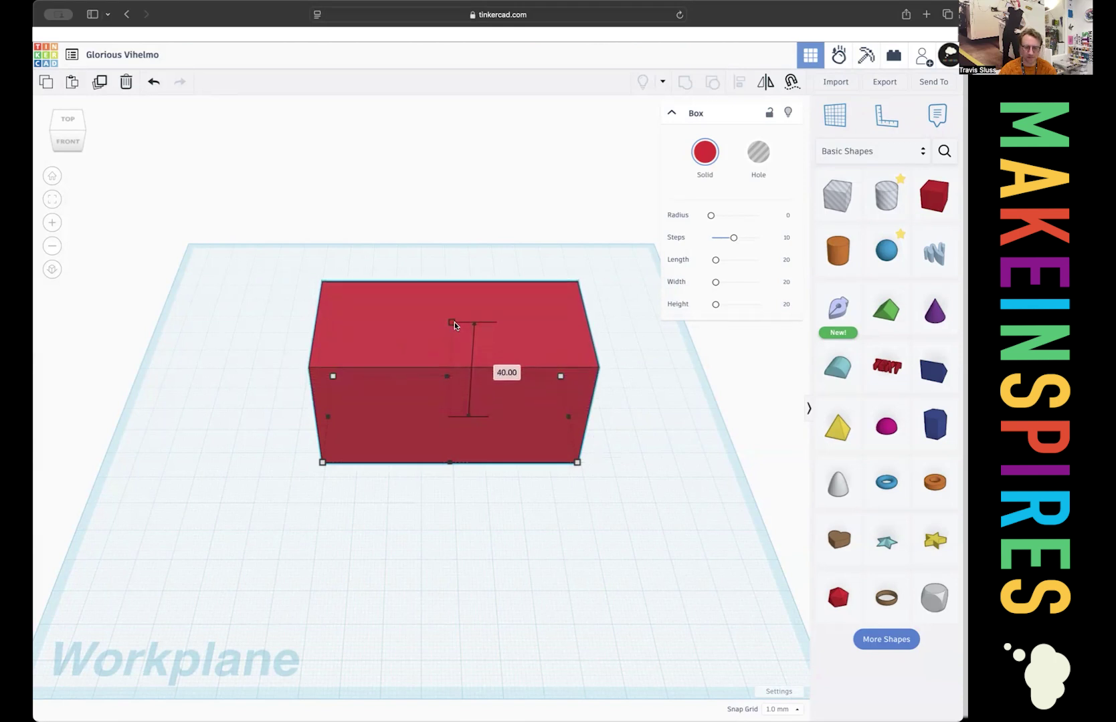
pyautogui.click(499, 524)
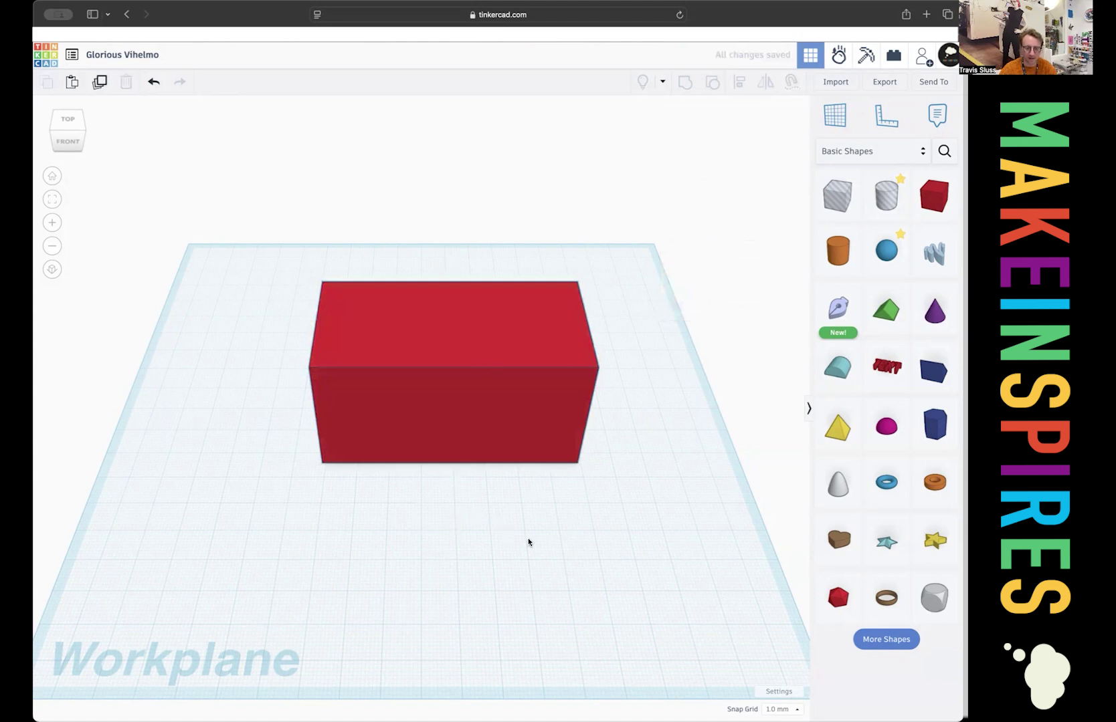
pyautogui.moveTo(527, 541); pyautogui.dragTo(336, 477, button='right')
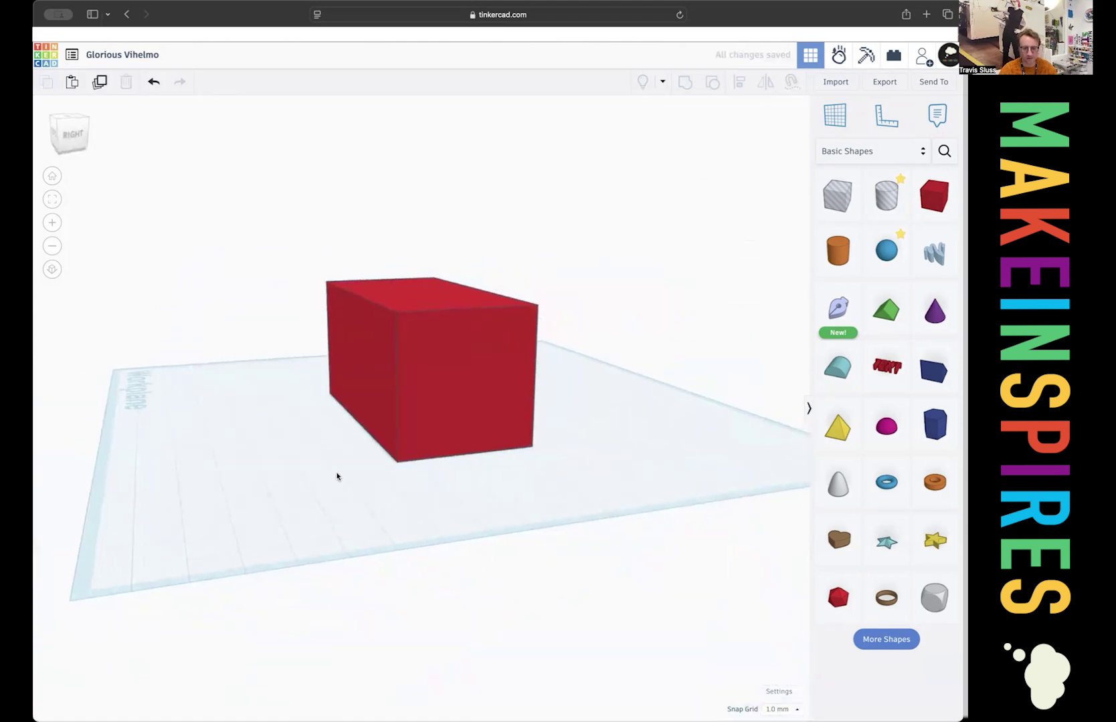
pyautogui.moveTo(301, 424); pyautogui.dragTo(498, 543, button='right')
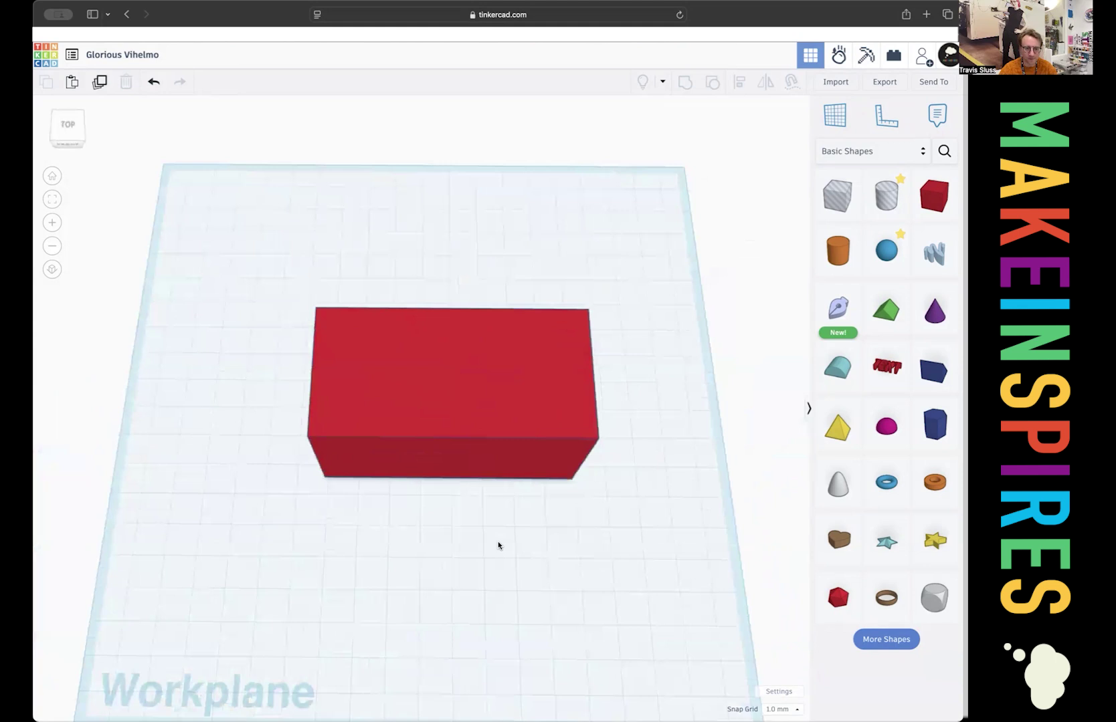
pyautogui.click(52, 177)
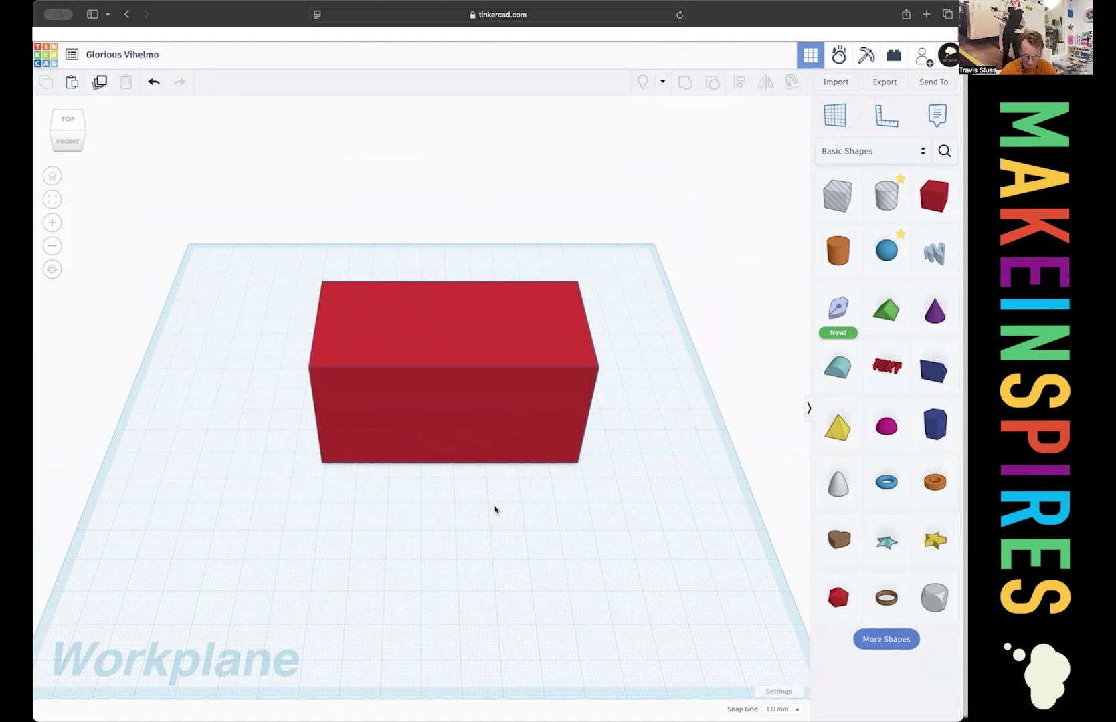
# Add a tall box hole, rotate it to an angle, and position it over the red box's back-right corner.
pyautogui.moveTo(836, 195); pyautogui.dragTo(623, 457)
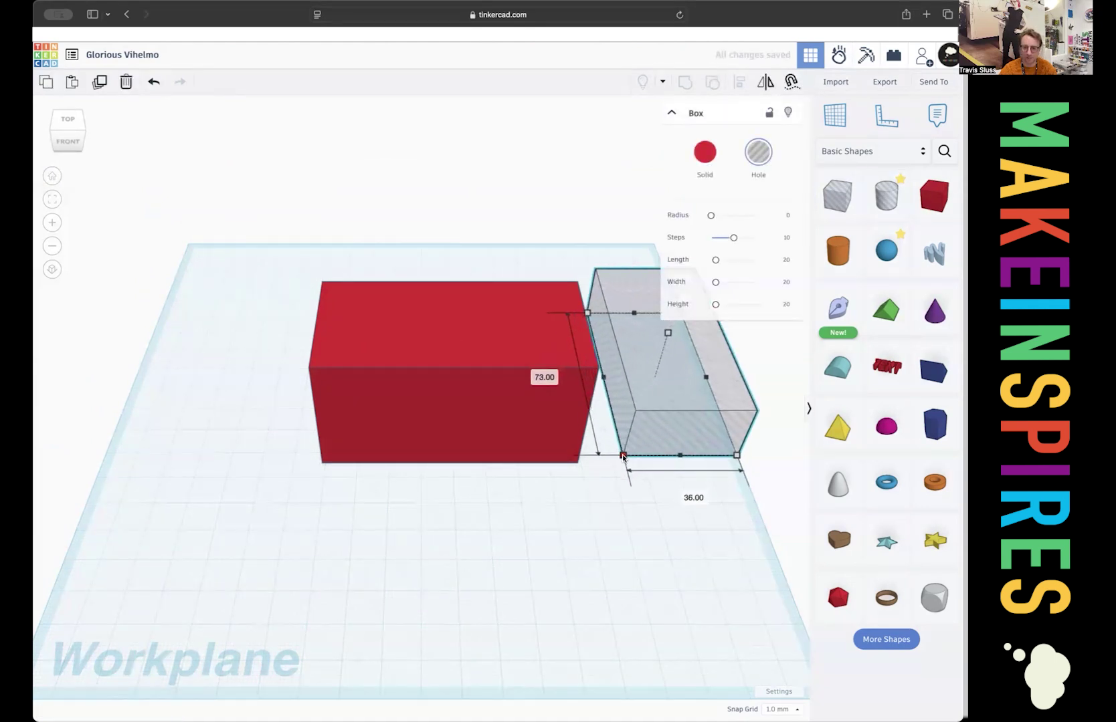
pyautogui.moveTo(667, 333); pyautogui.dragTo(708, 229)
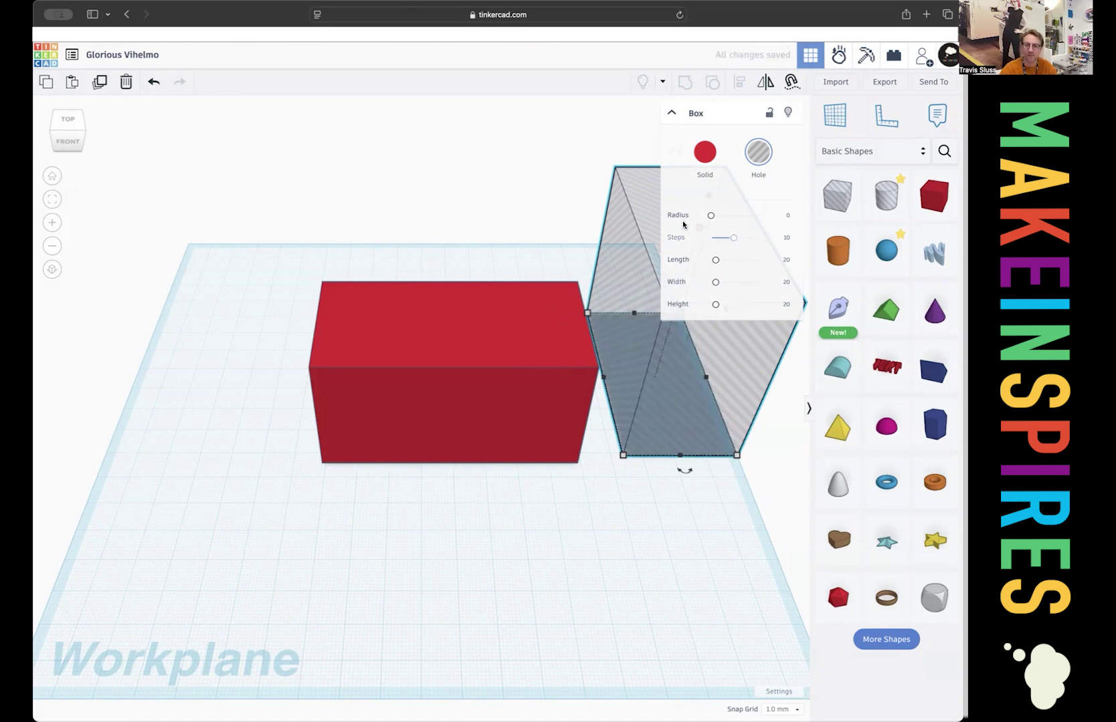
pyautogui.moveTo(623, 456)
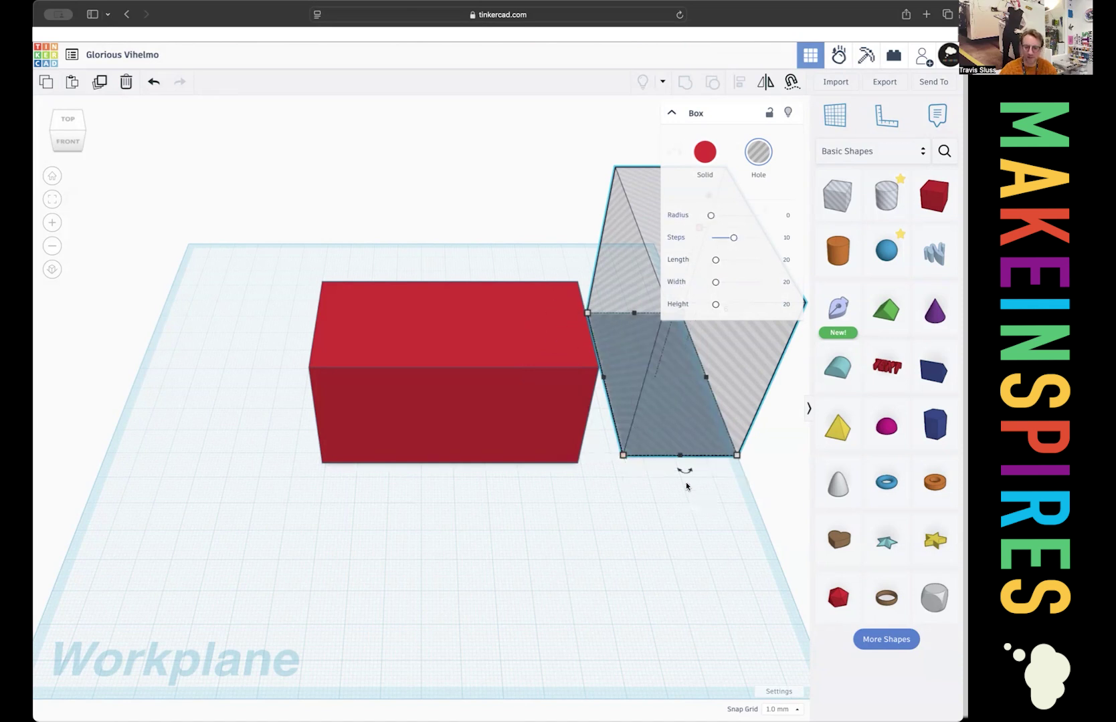
pyautogui.moveTo(685, 475); pyautogui.dragTo(780, 468)
pyautogui.moveTo(708, 396); pyautogui.dragTo(570, 359)
pyautogui.moveTo(705, 471); pyautogui.dragTo(702, 539, button='right')
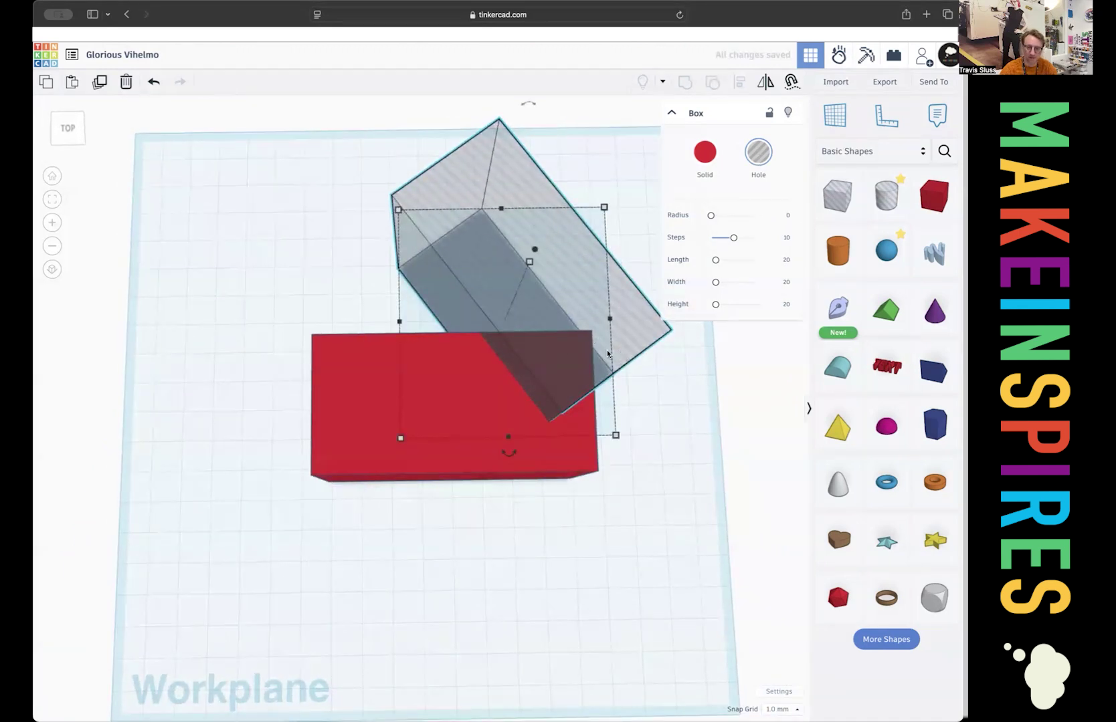
pyautogui.press('Up')
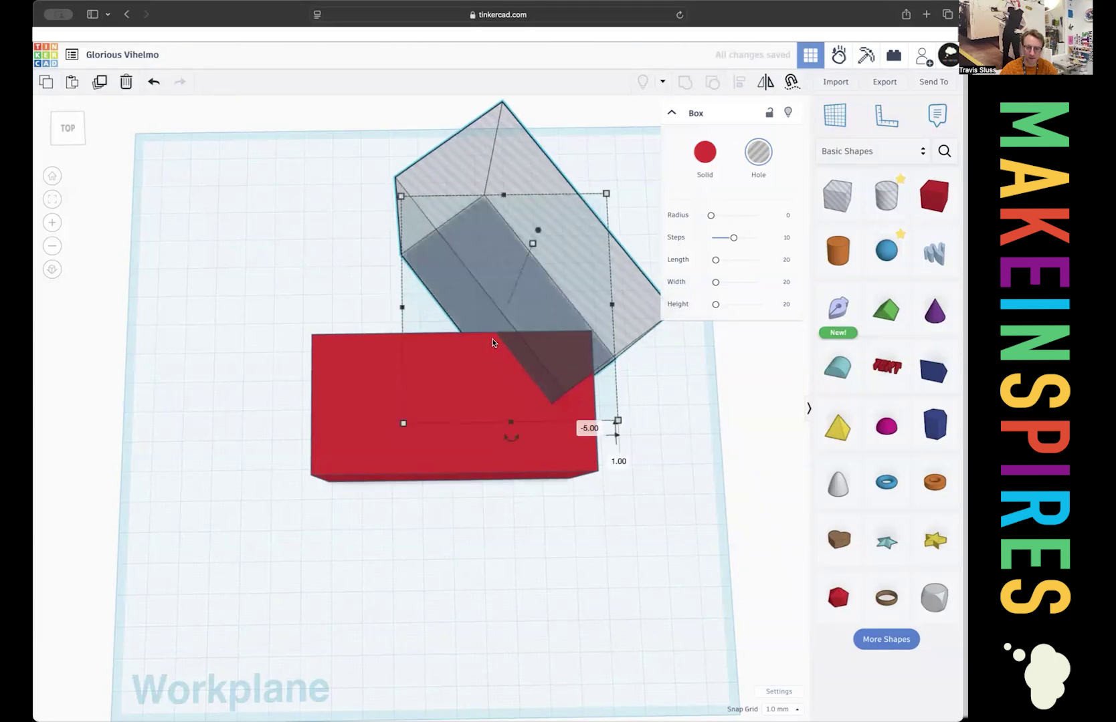
pyautogui.click(835, 207)
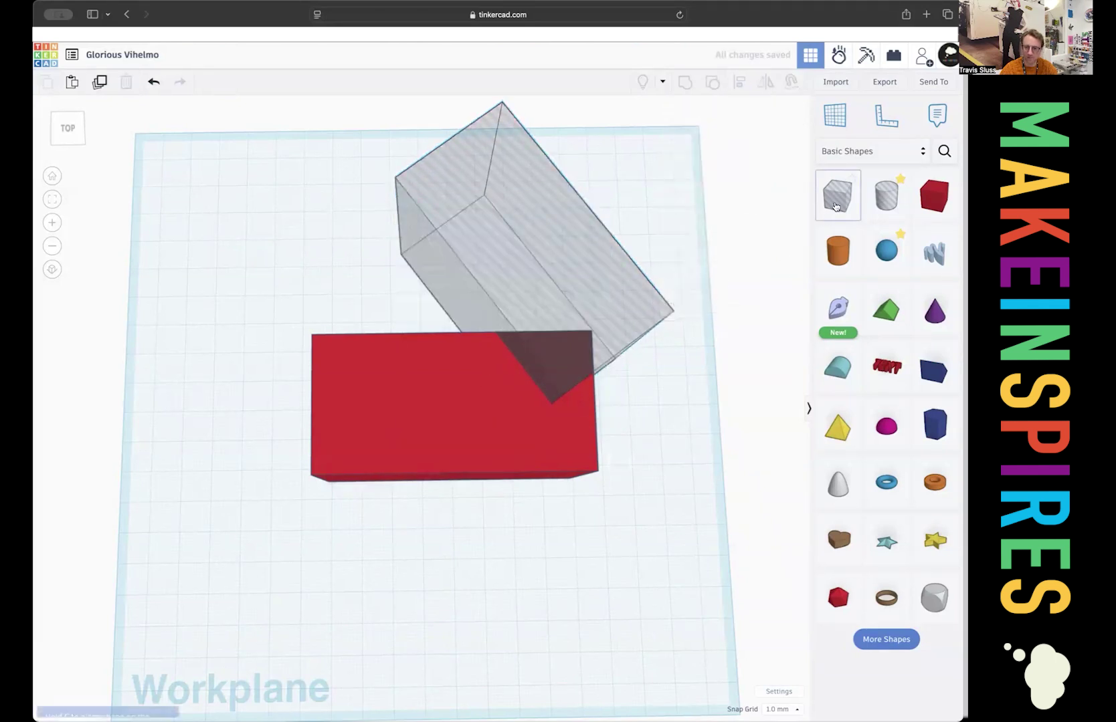
# Add a second box hole, resize it to 22 mm deep, and move it over the red box's back edge.
pyautogui.click(652, 475)
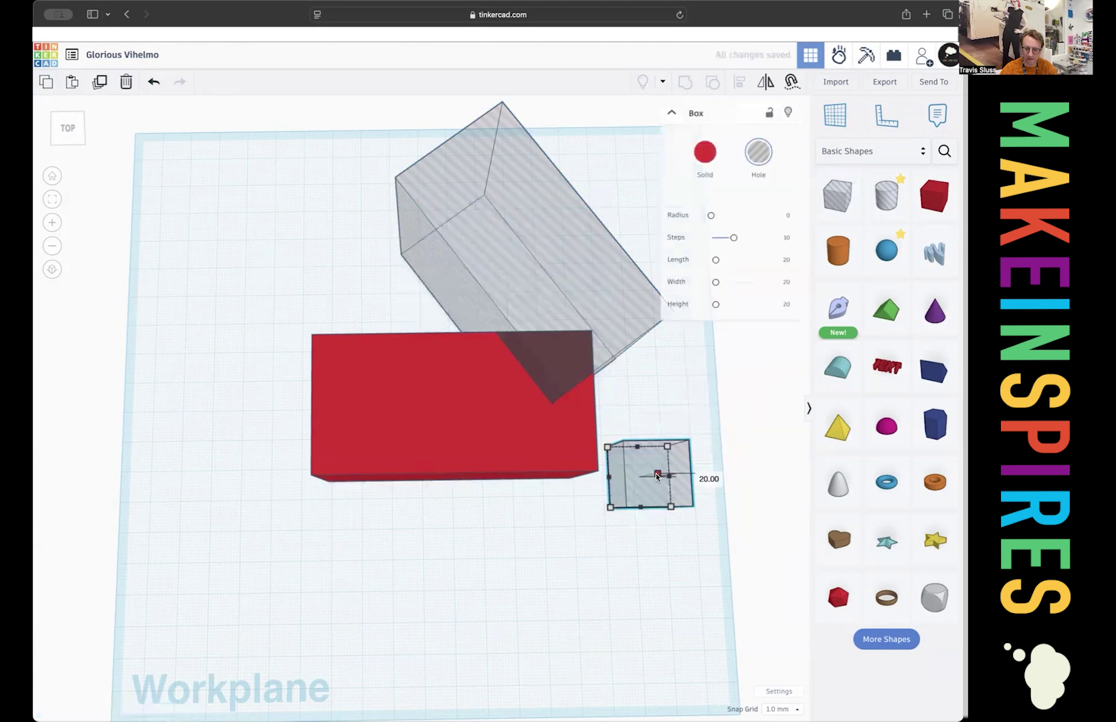
pyautogui.moveTo(657, 475); pyautogui.dragTo(701, 466)
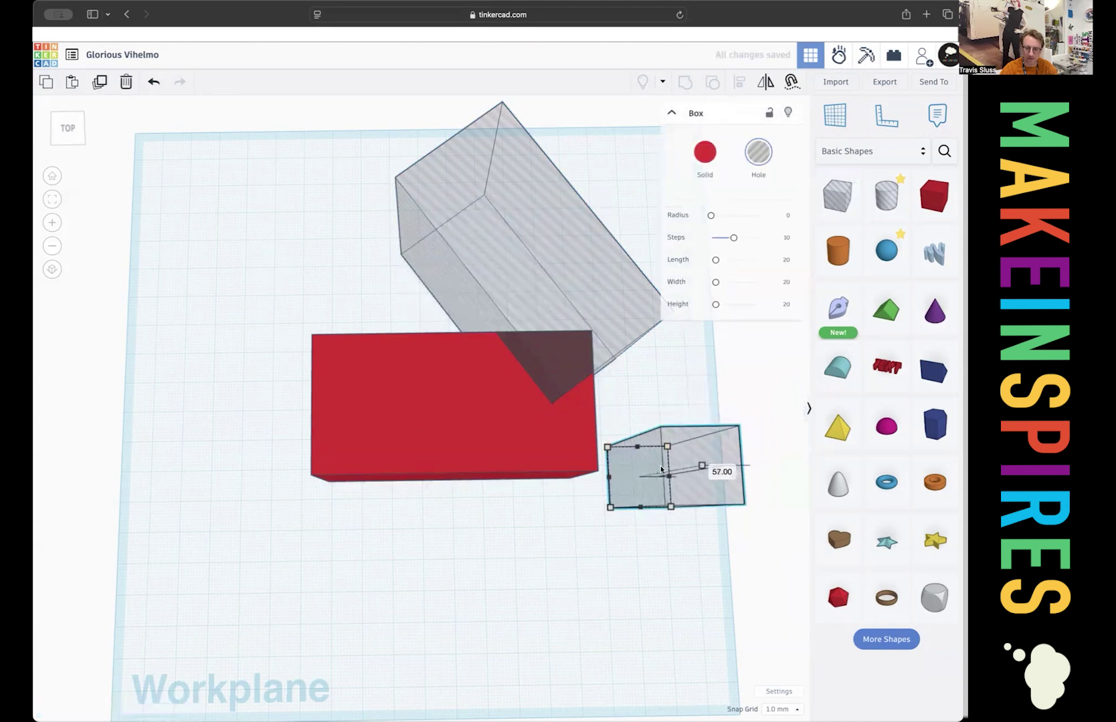
pyautogui.moveTo(609, 507); pyautogui.dragTo(578, 589)
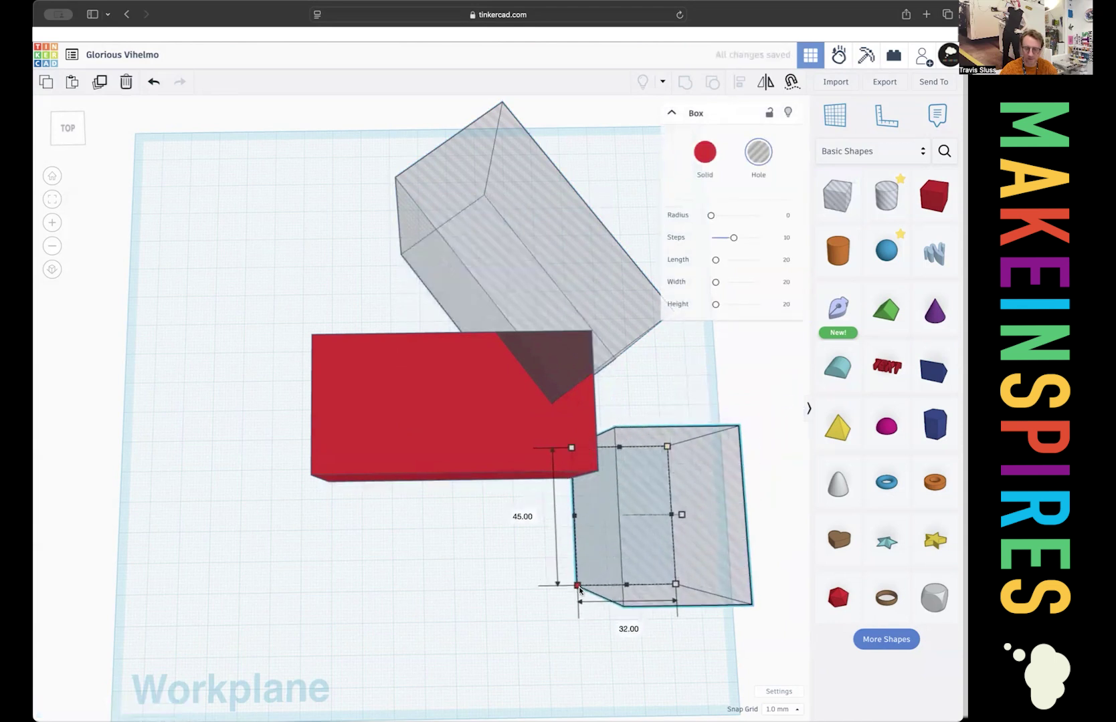
pyautogui.moveTo(650, 555); pyautogui.dragTo(595, 432)
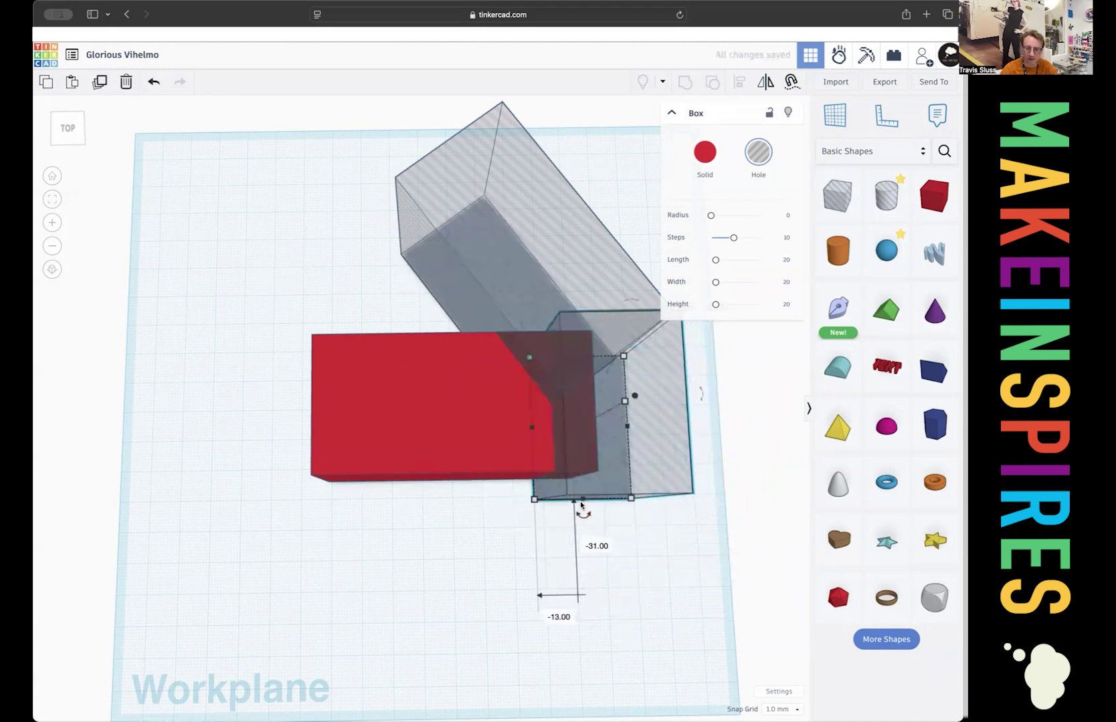
pyautogui.moveTo(582, 506); pyautogui.dragTo(594, 427)
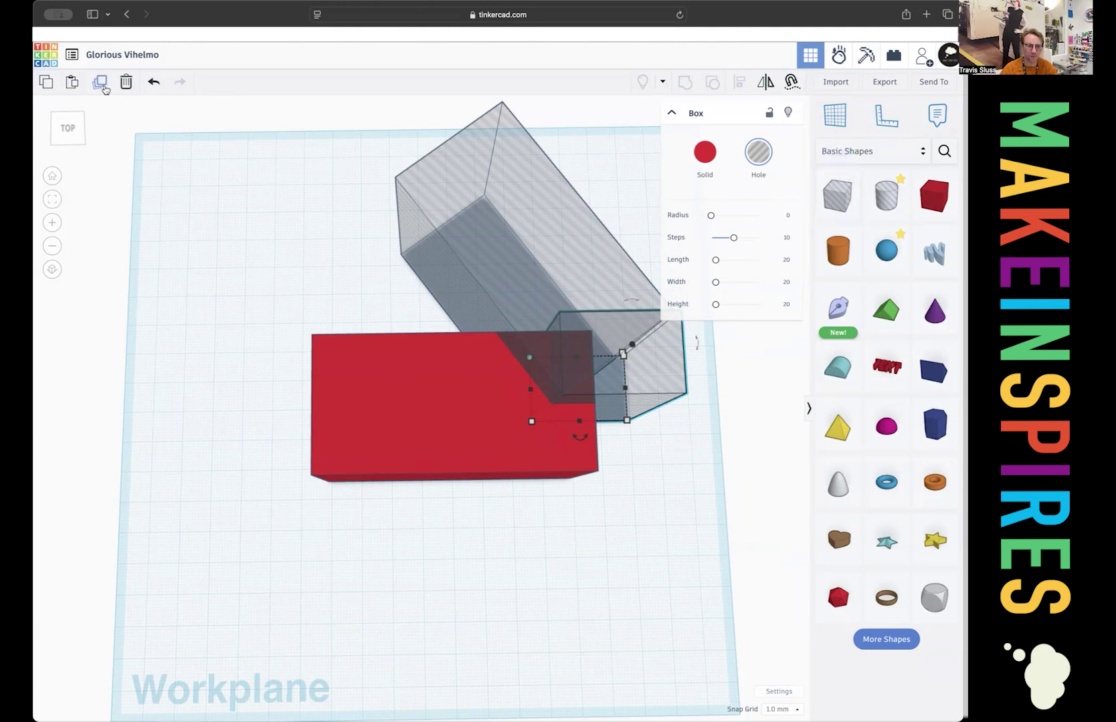
# Move the copied hole over the red box's left end and lengthen it to 54 mm.
pyautogui.moveTo(638, 373); pyautogui.dragTo(414, 383)
pyautogui.moveTo(344, 393); pyautogui.dragTo(281, 392)
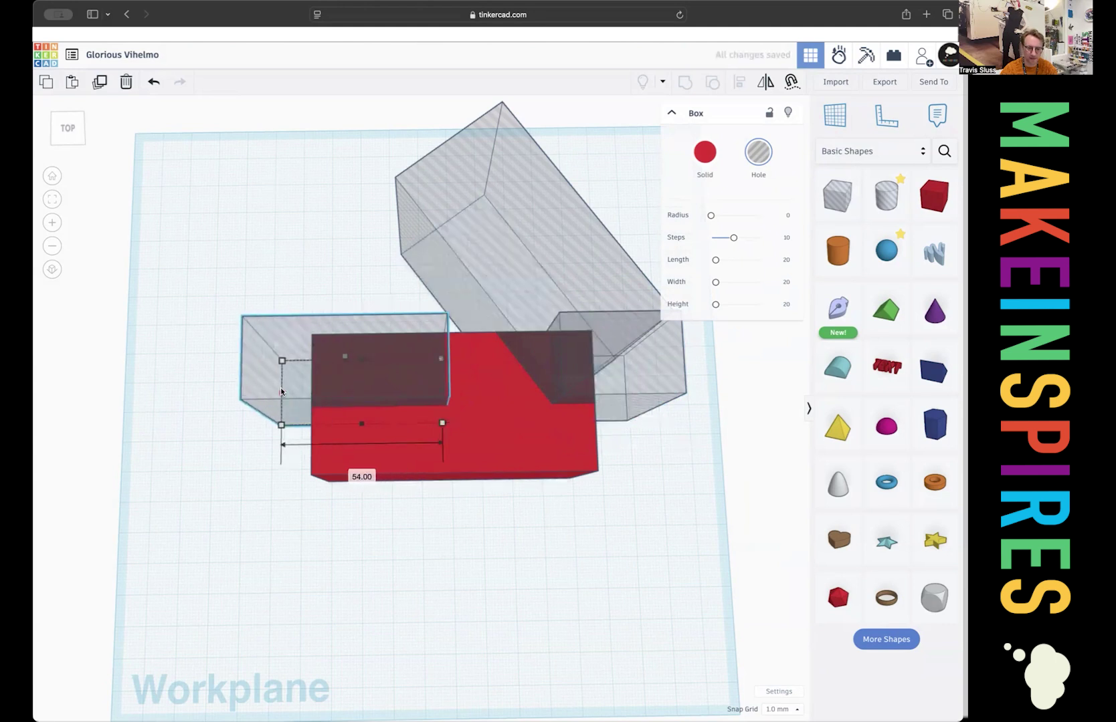
pyautogui.click(400, 538)
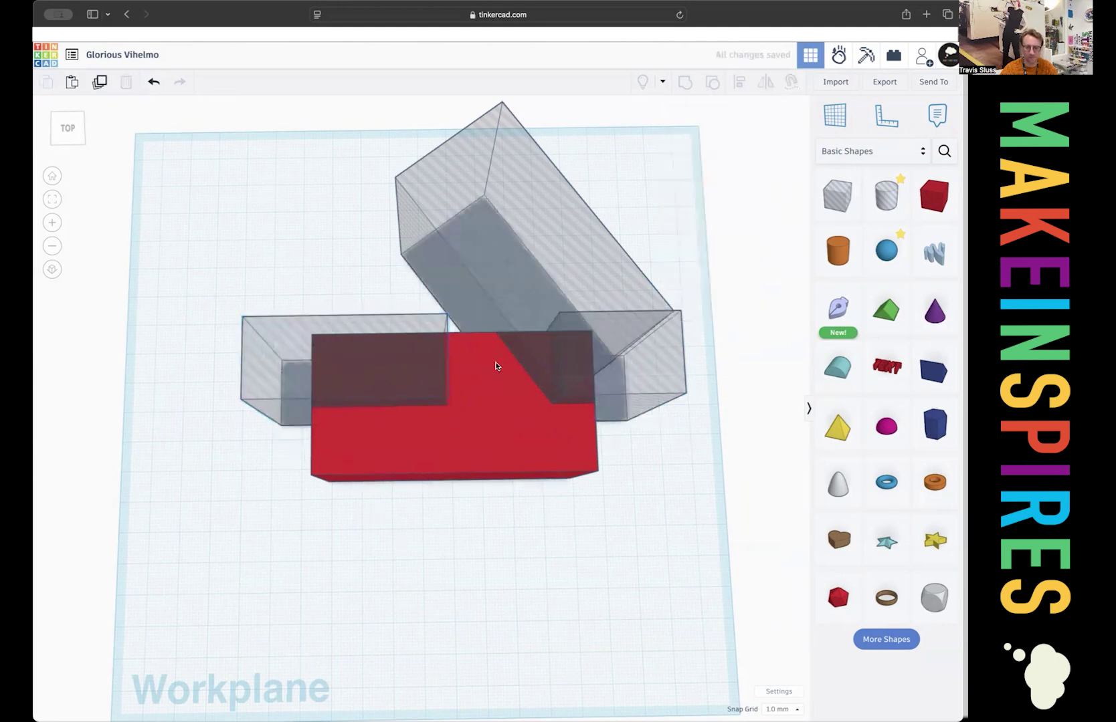
pyautogui.click(436, 425)
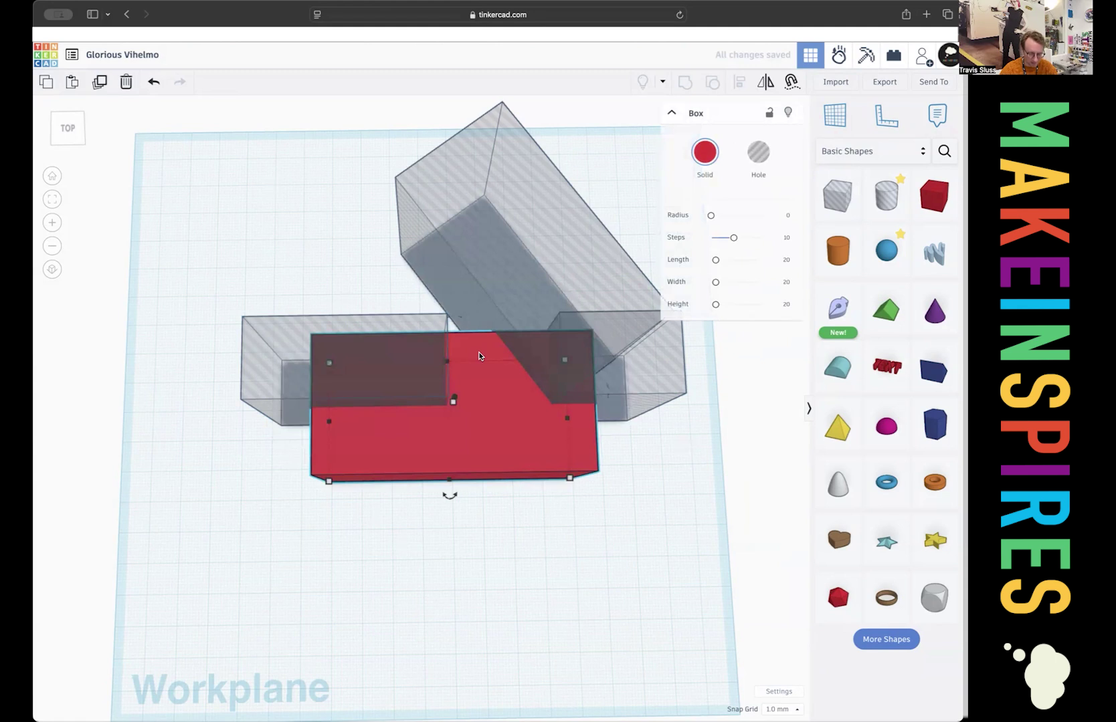
# Select all four shapes and group them so the holes cut the red box, then reset to the home view.
pyautogui.press('super+a')
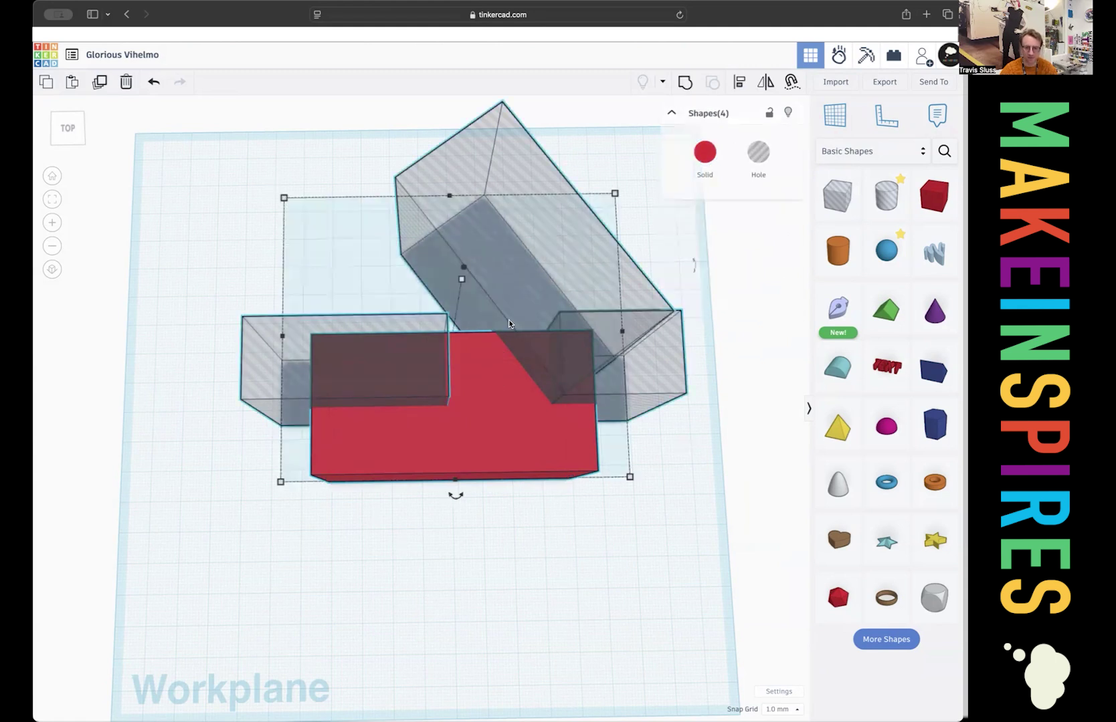
pyautogui.click(685, 82)
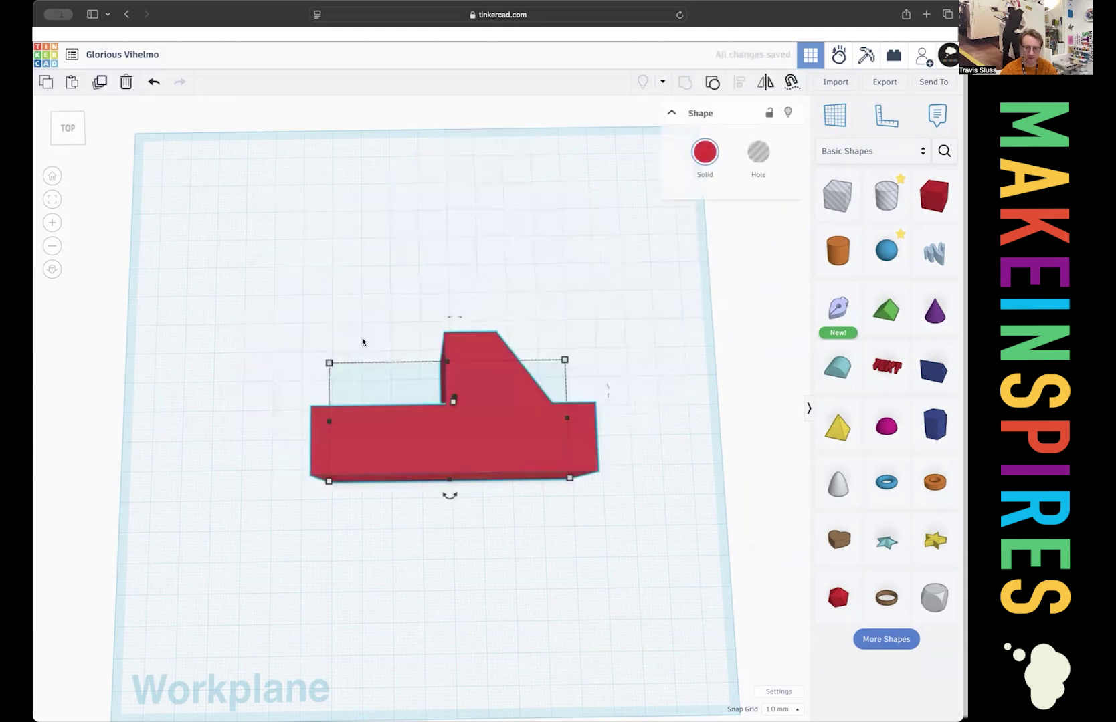
pyautogui.click(363, 341)
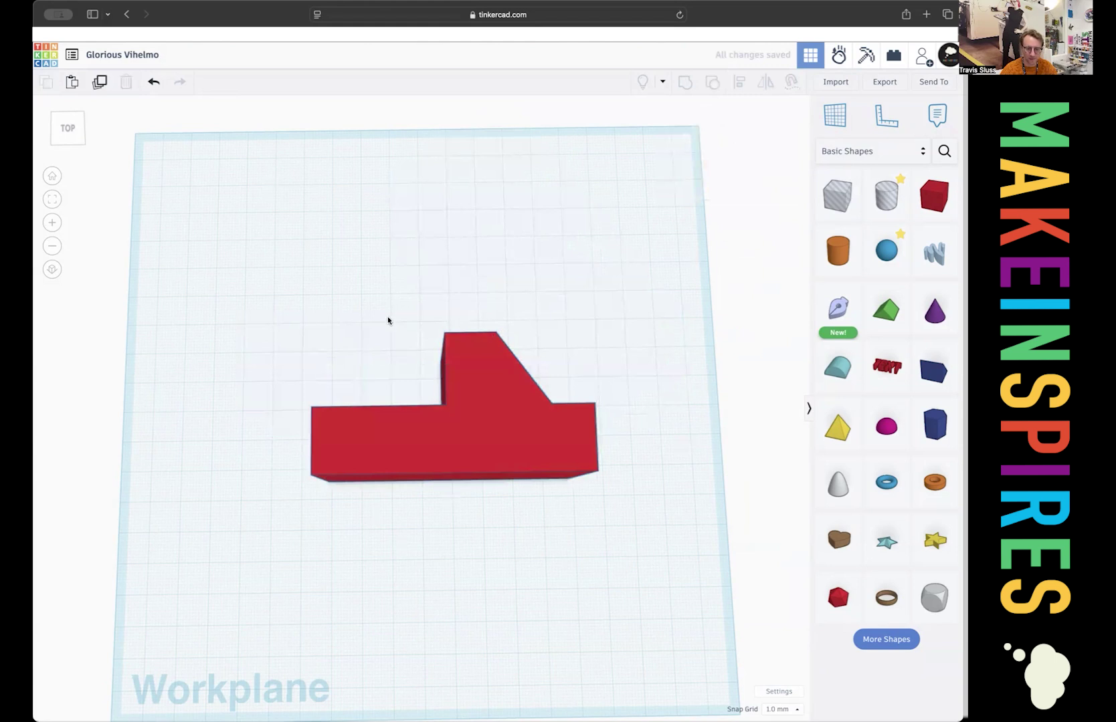
pyautogui.moveTo(366, 339); pyautogui.dragTo(396, 361, button='right')
pyautogui.click(50, 176)
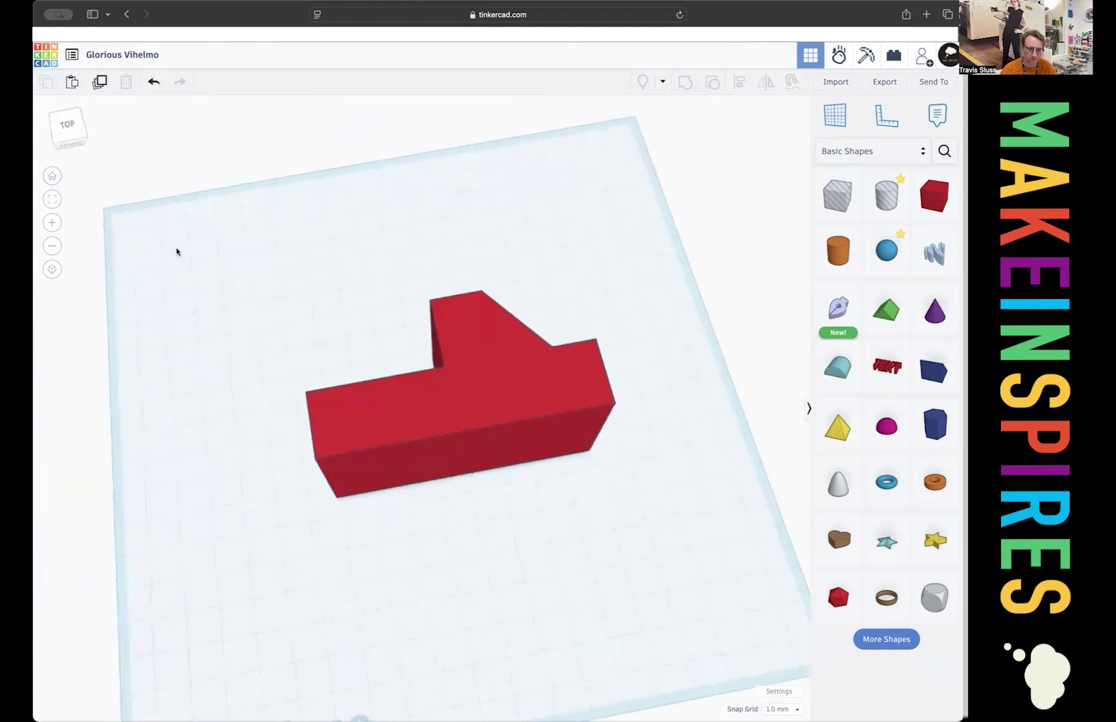
pyautogui.moveTo(450, 513); pyautogui.dragTo(448, 542, button='right')
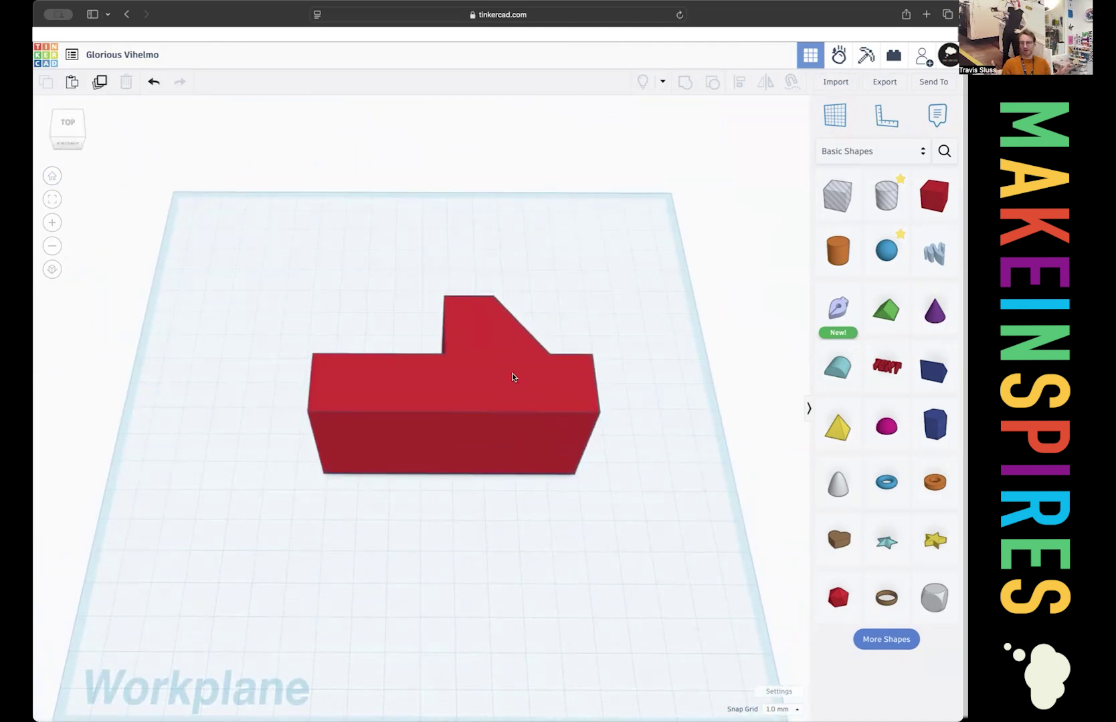
# Add an orange cylinder near the red body, set it to 64 sides, and flatten it to 8 mm tall.
pyautogui.click(835, 249)
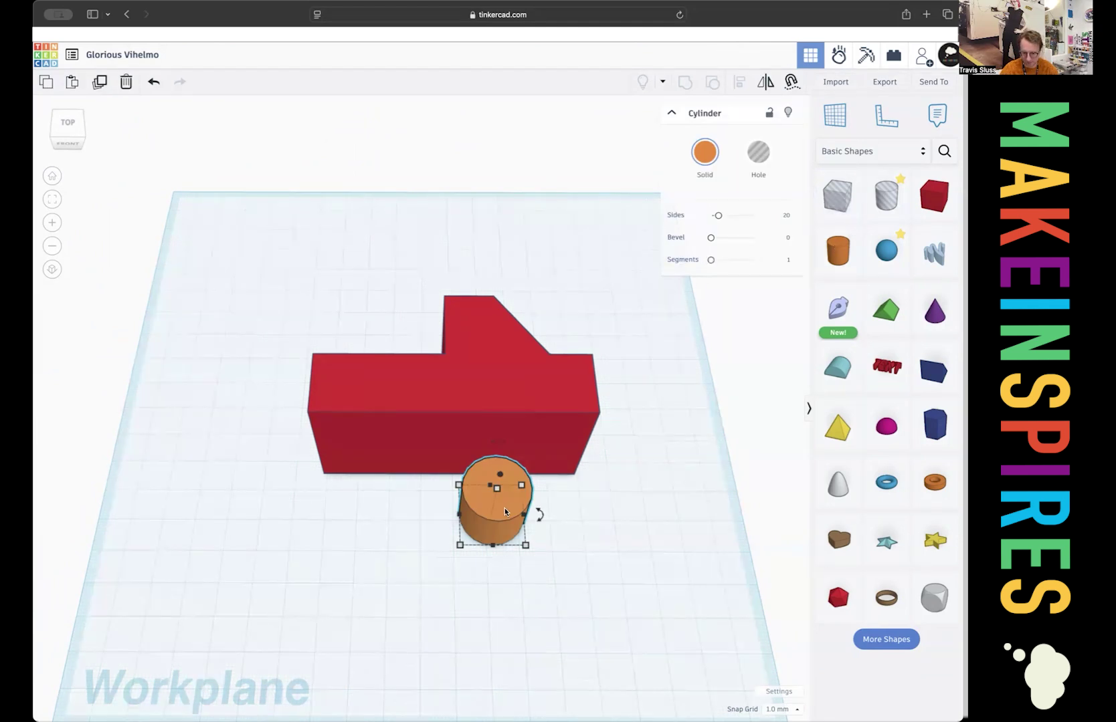
pyautogui.moveTo(505, 512); pyautogui.dragTo(540, 505)
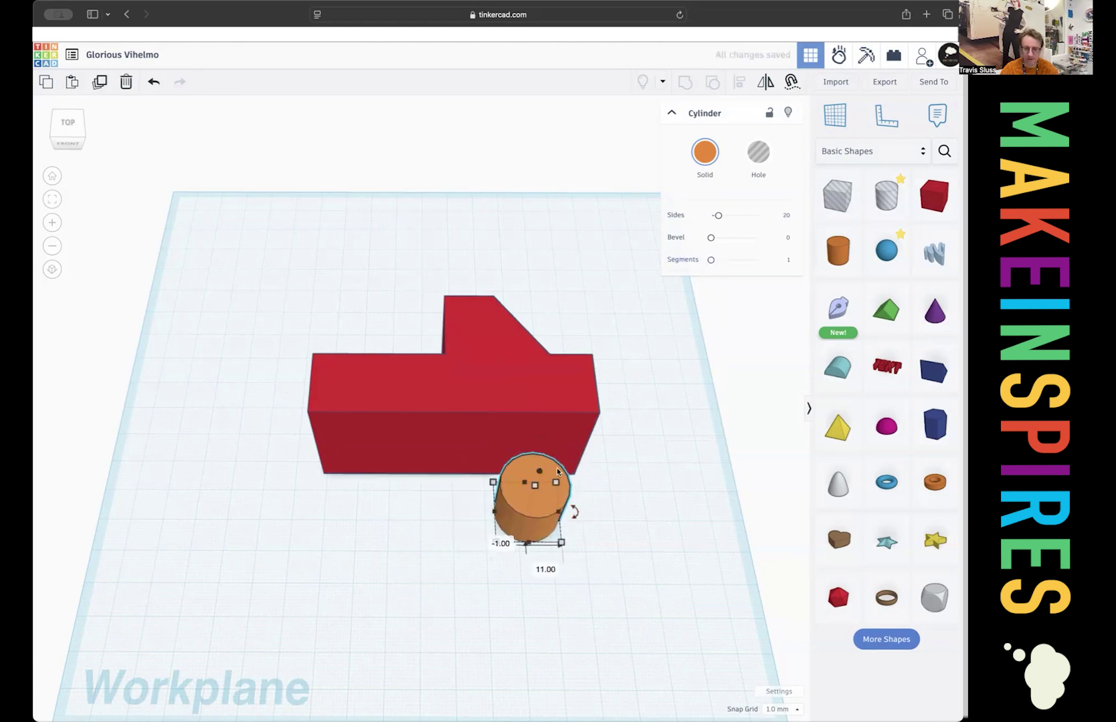
pyautogui.scroll(5, 527, 494)
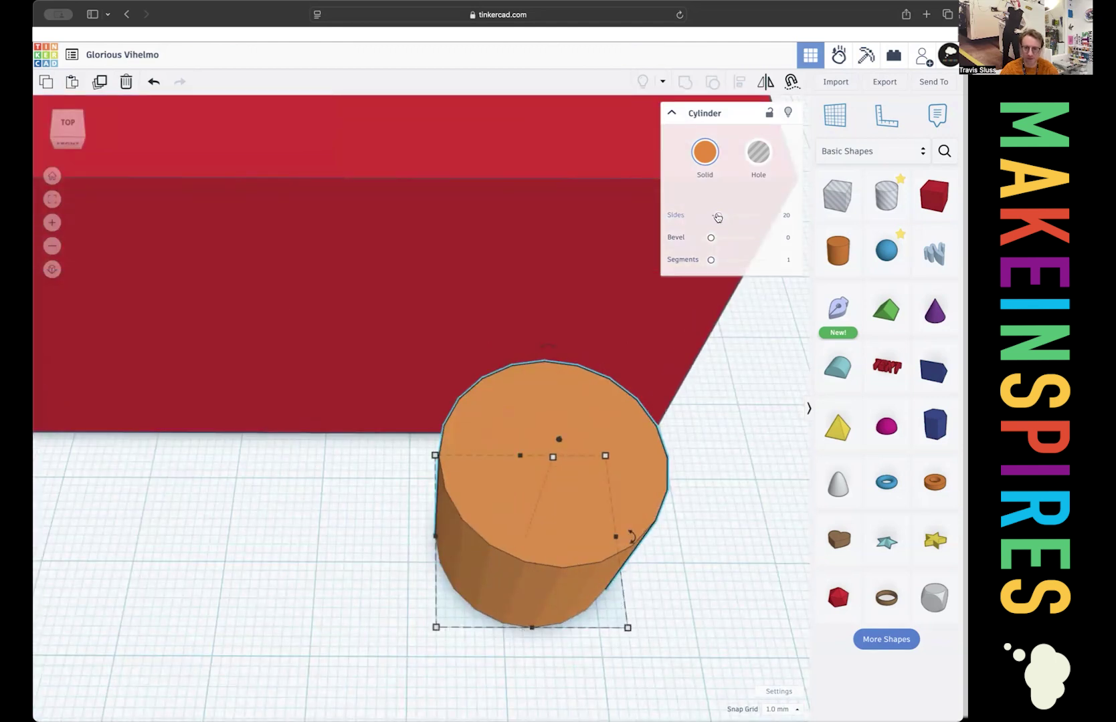
pyautogui.moveTo(716, 216); pyautogui.dragTo(759, 215)
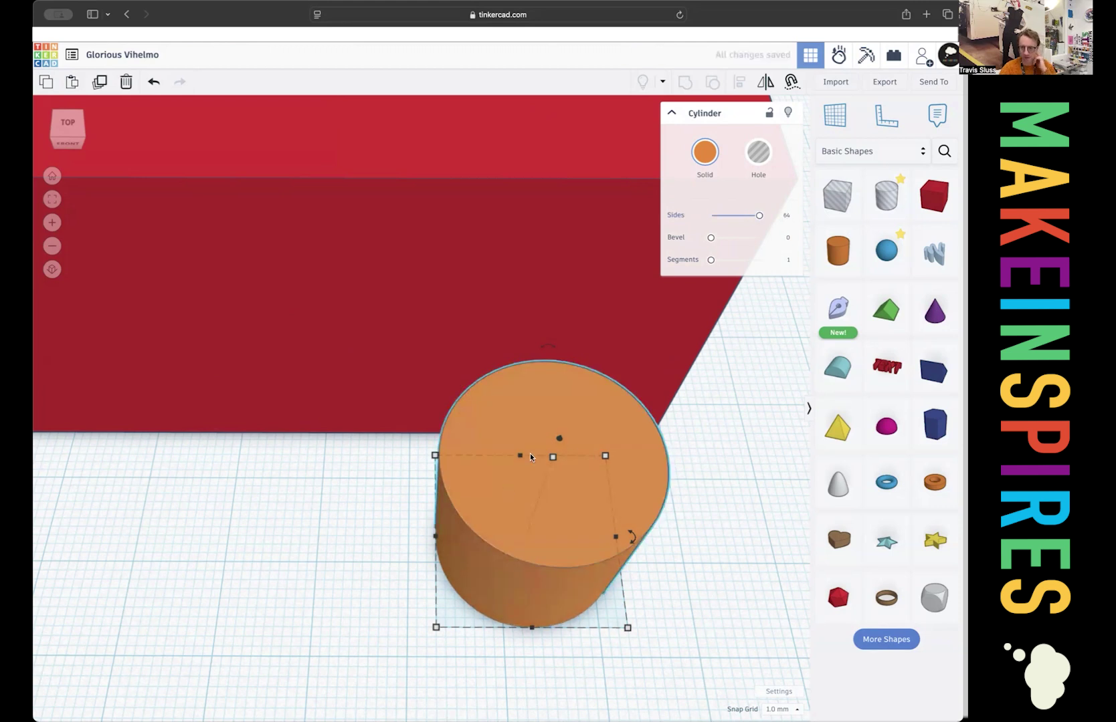
pyautogui.click(51, 177)
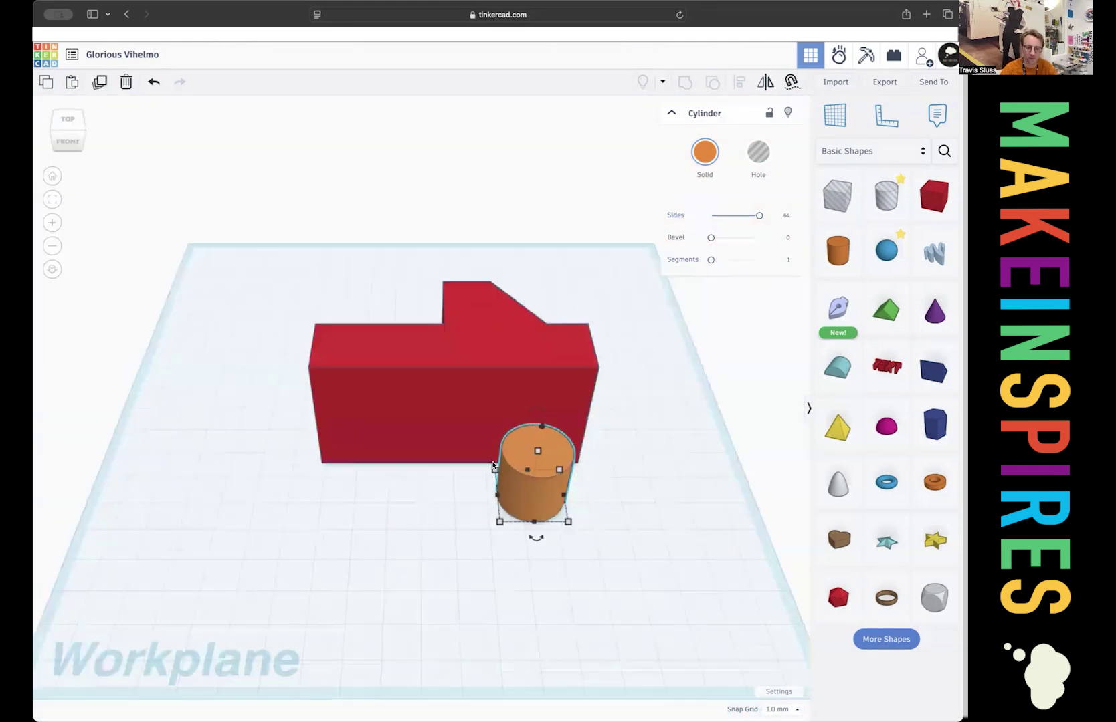
pyautogui.moveTo(539, 449); pyautogui.dragTo(535, 476)
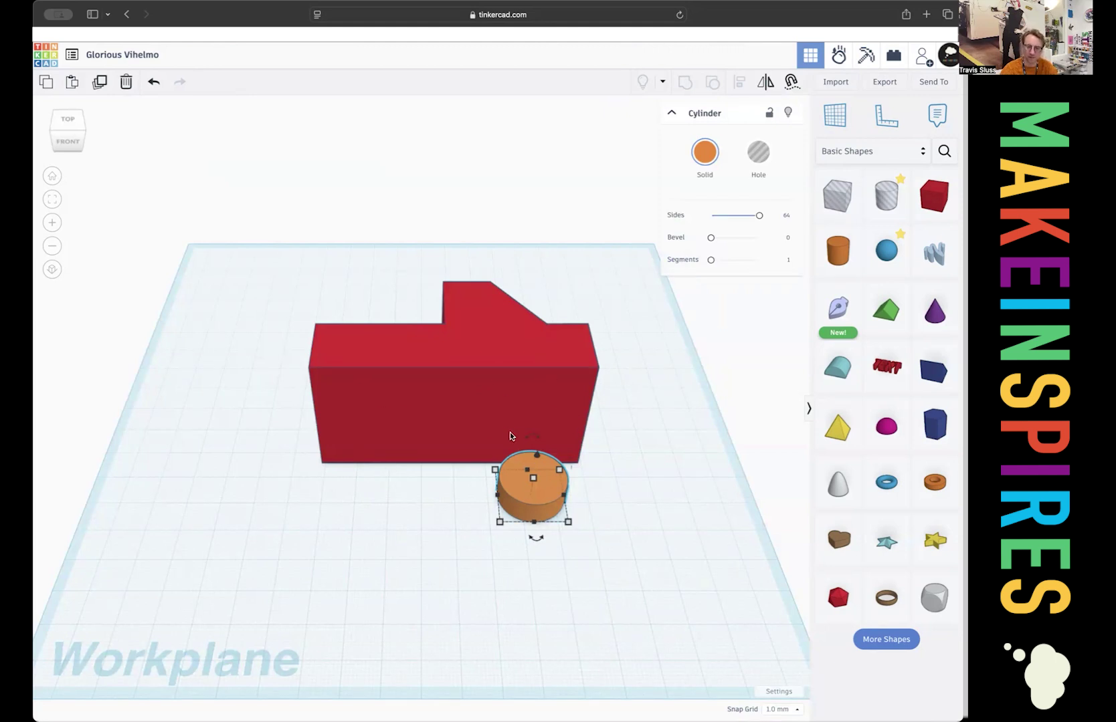
# Add a cylinder beside the disc, set its width and depth to 4 mm, and stretch it to 40 mm tall.
pyautogui.click(837, 250)
pyautogui.click(610, 508)
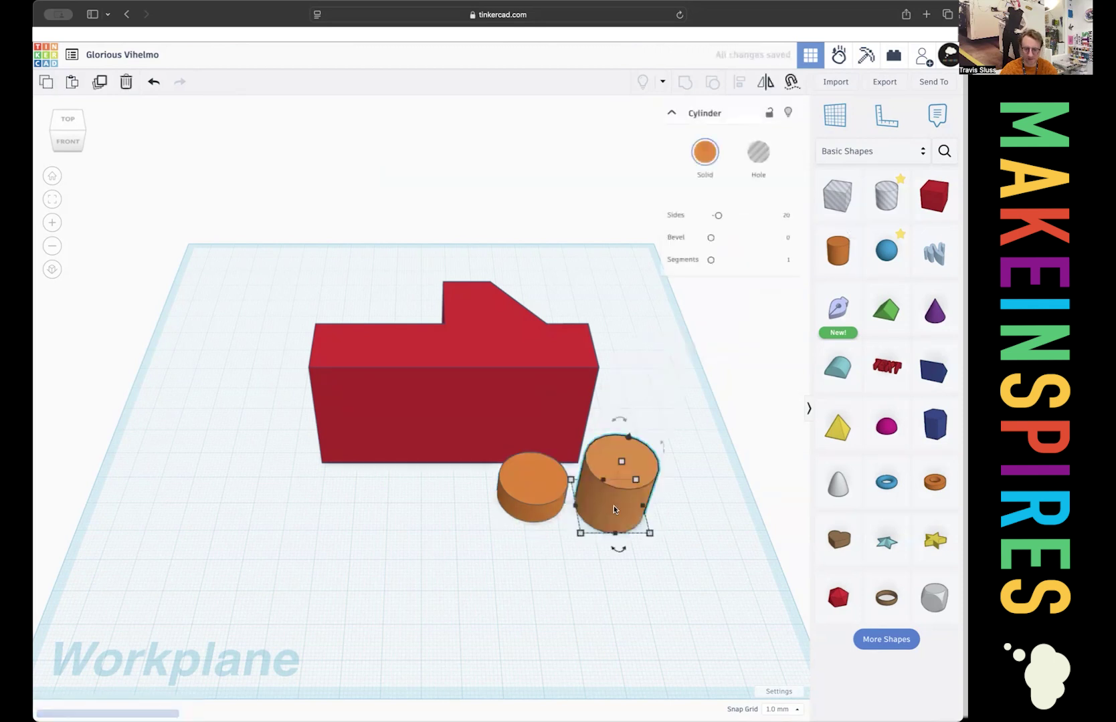
pyautogui.moveTo(648, 533); pyautogui.dragTo(608, 505)
pyautogui.click(603, 549)
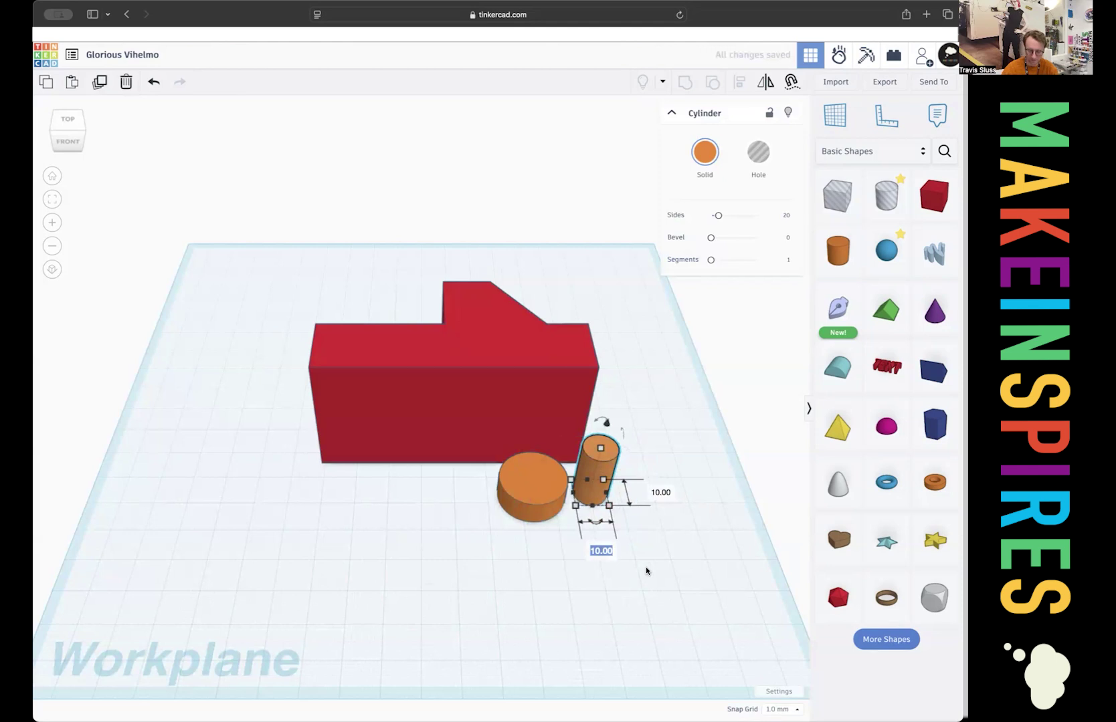
pyautogui.write('4')
pyautogui.press('Tab')
pyautogui.write('4')
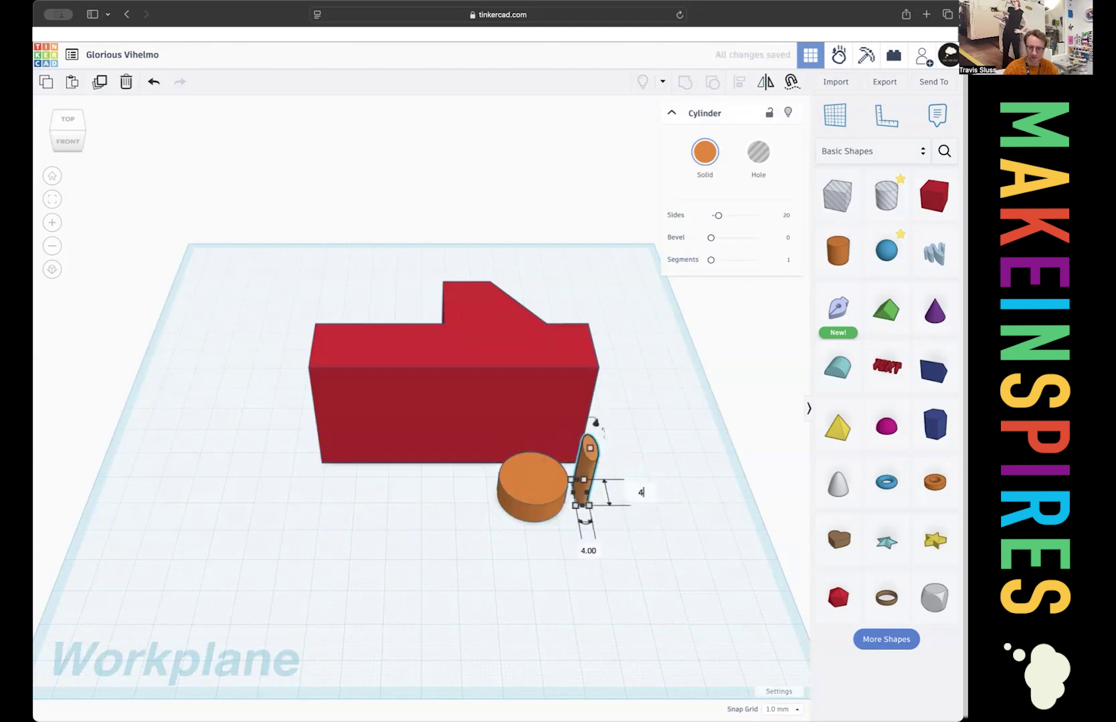
pyautogui.press('Return')
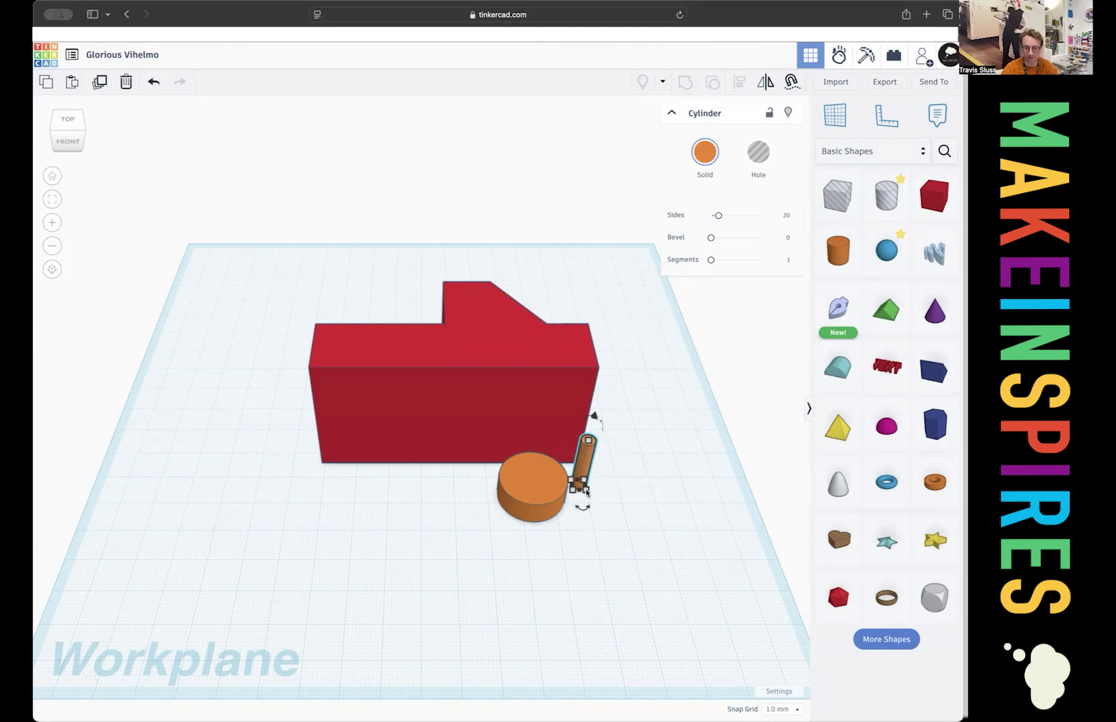
pyautogui.moveTo(585, 493)
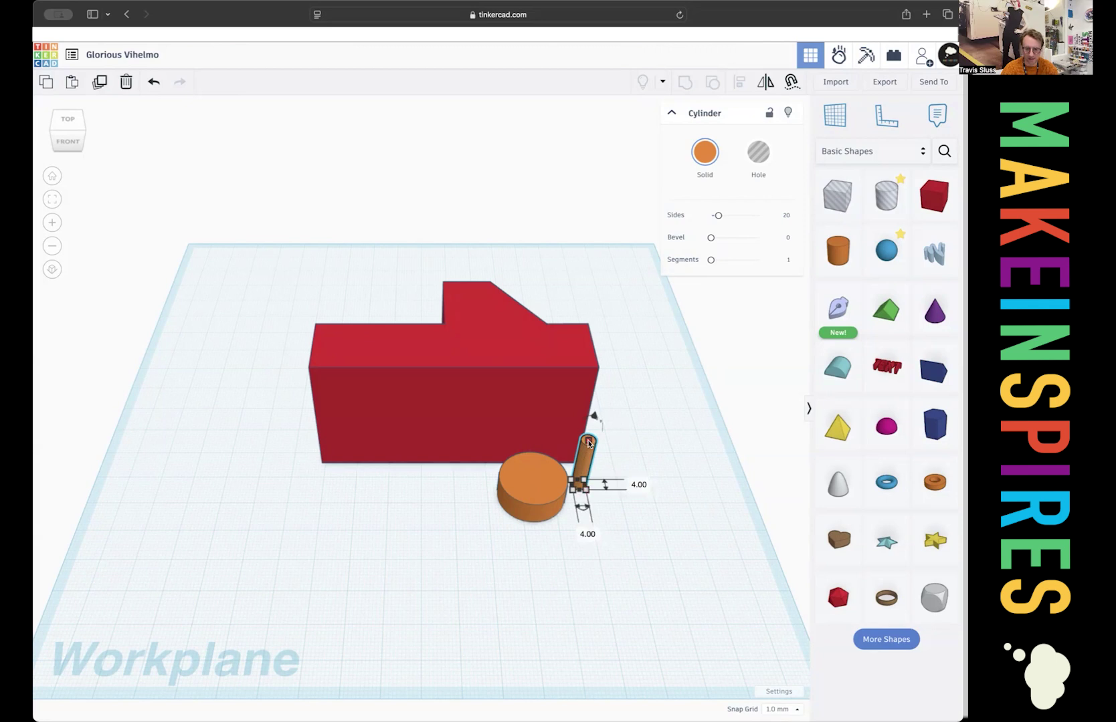
pyautogui.moveTo(587, 442); pyautogui.dragTo(598, 388)
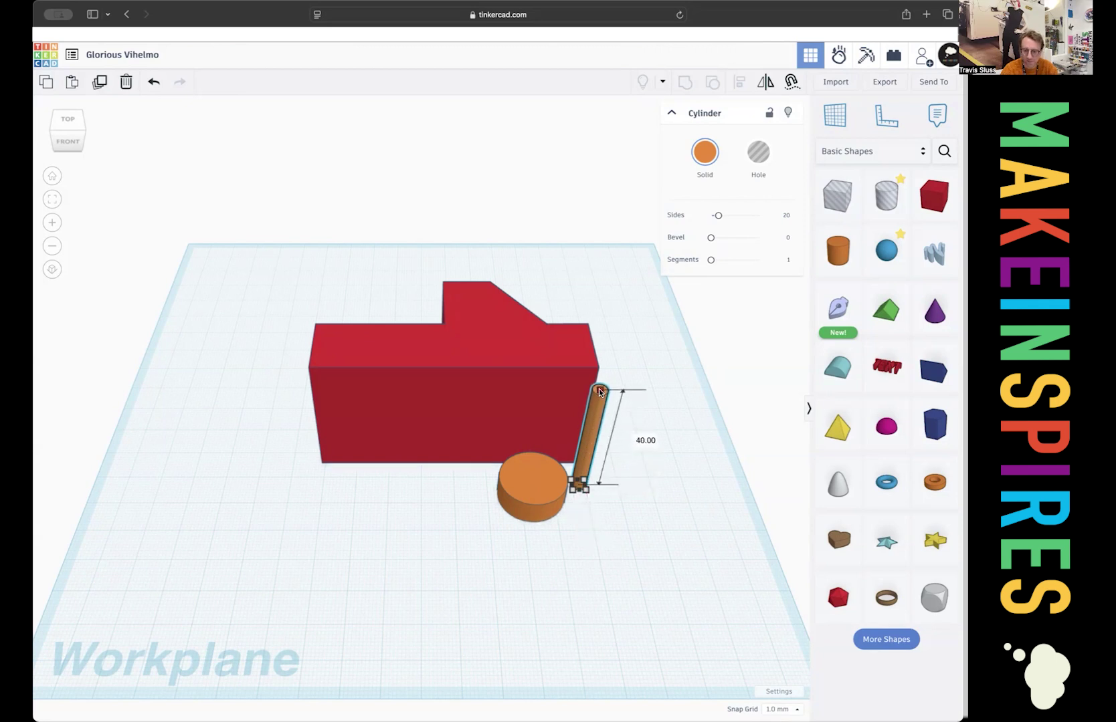
pyautogui.moveTo(586, 493)
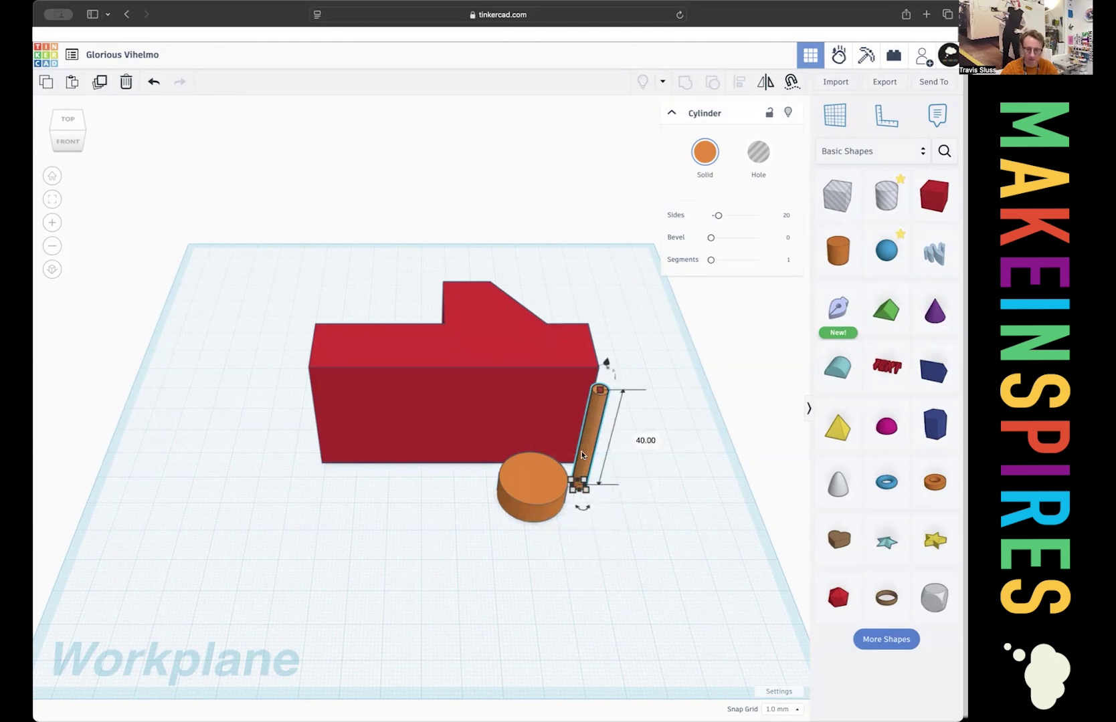
# Align the thin 4 mm axle cylinder to the centre of the orange disc.
pyautogui.keyDown('shift'); pyautogui.click(538, 481); pyautogui.keyUp('shift')
pyautogui.click(739, 81)
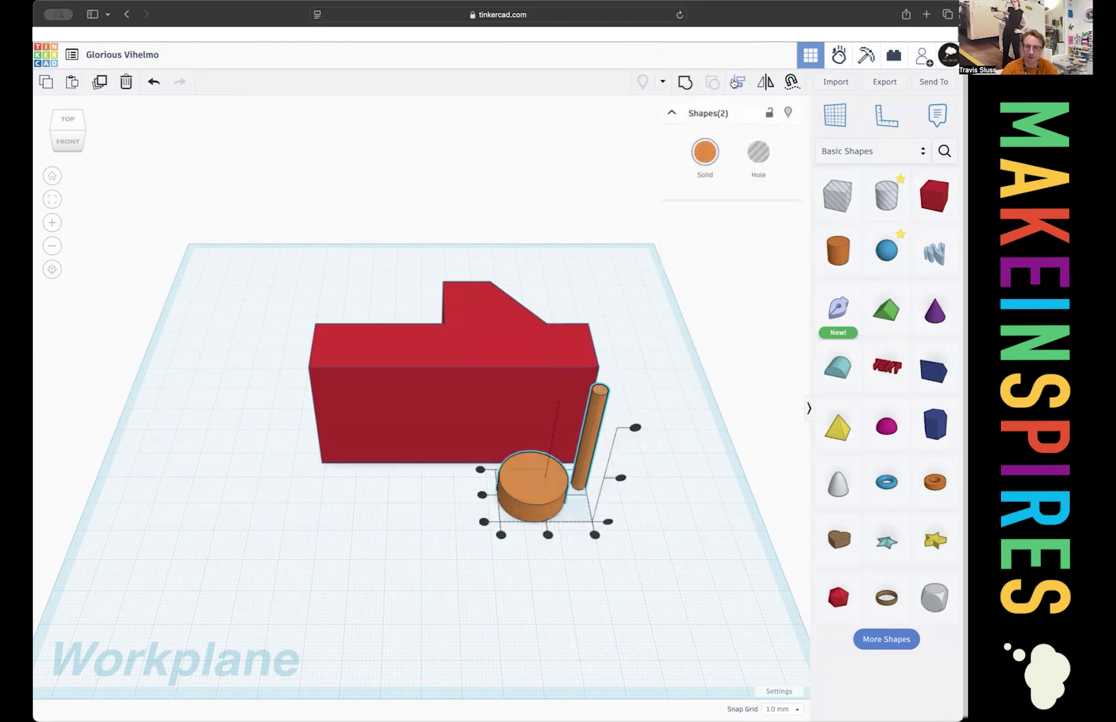
pyautogui.click(546, 537)
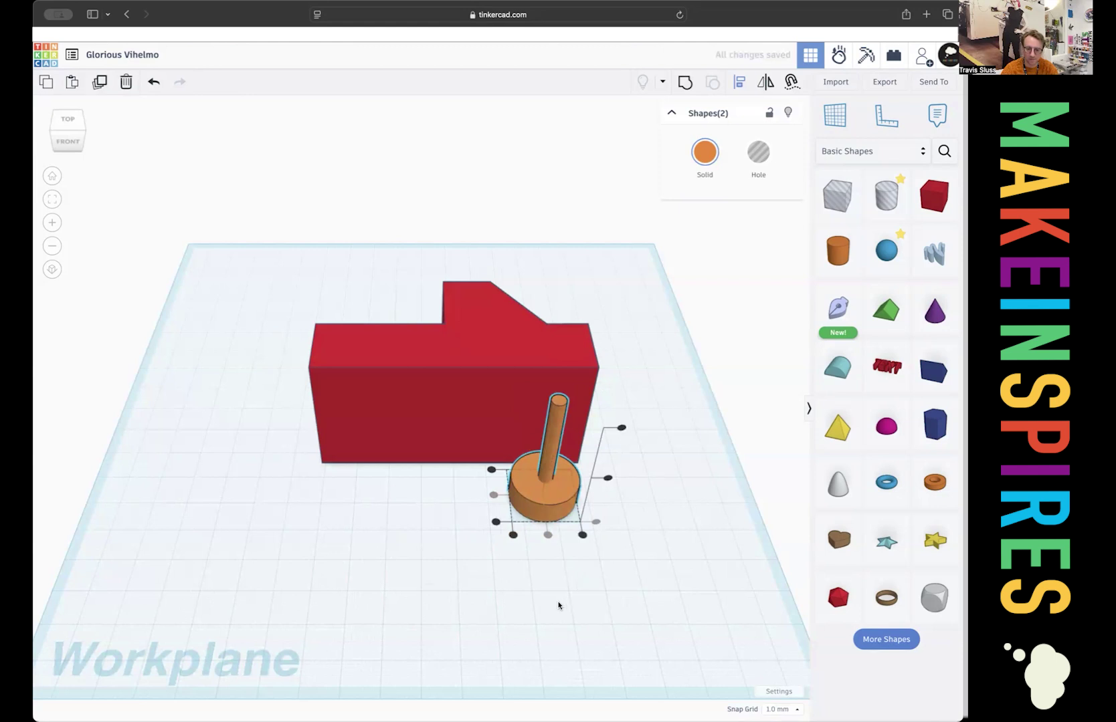
# Add a purple cone over the orange disc and centre-align it on the disc.
pyautogui.click(585, 572)
pyautogui.moveTo(928, 323); pyautogui.dragTo(556, 489)
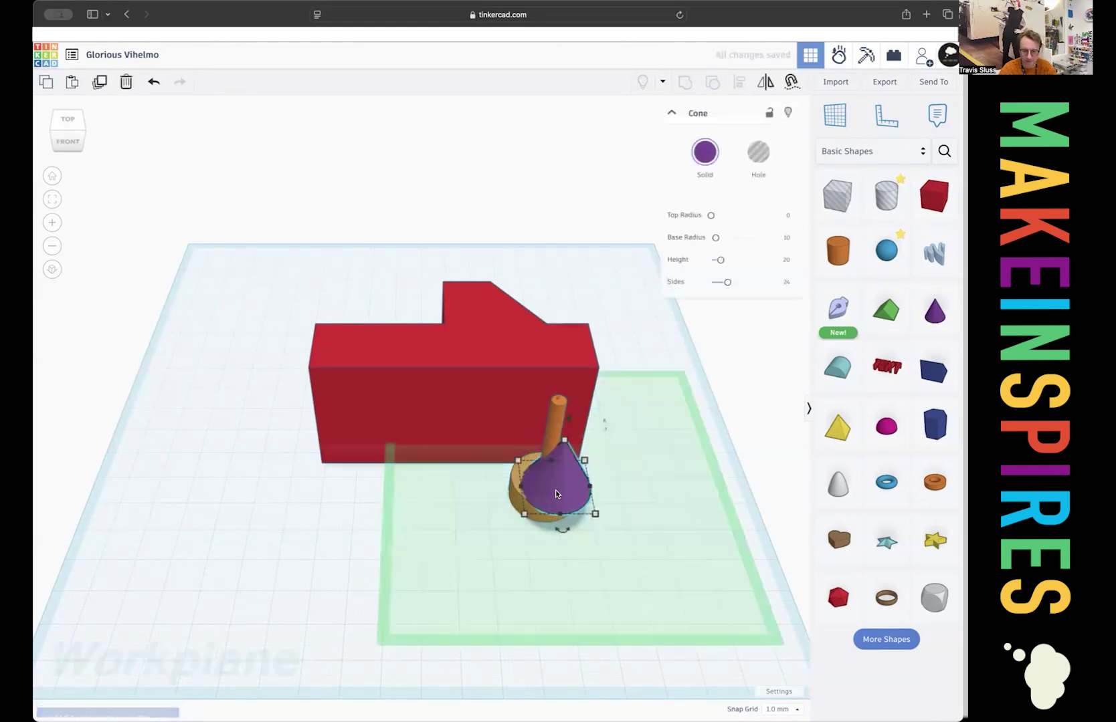
pyautogui.keyDown('shift'); pyautogui.click(514, 497); pyautogui.keyUp('shift')
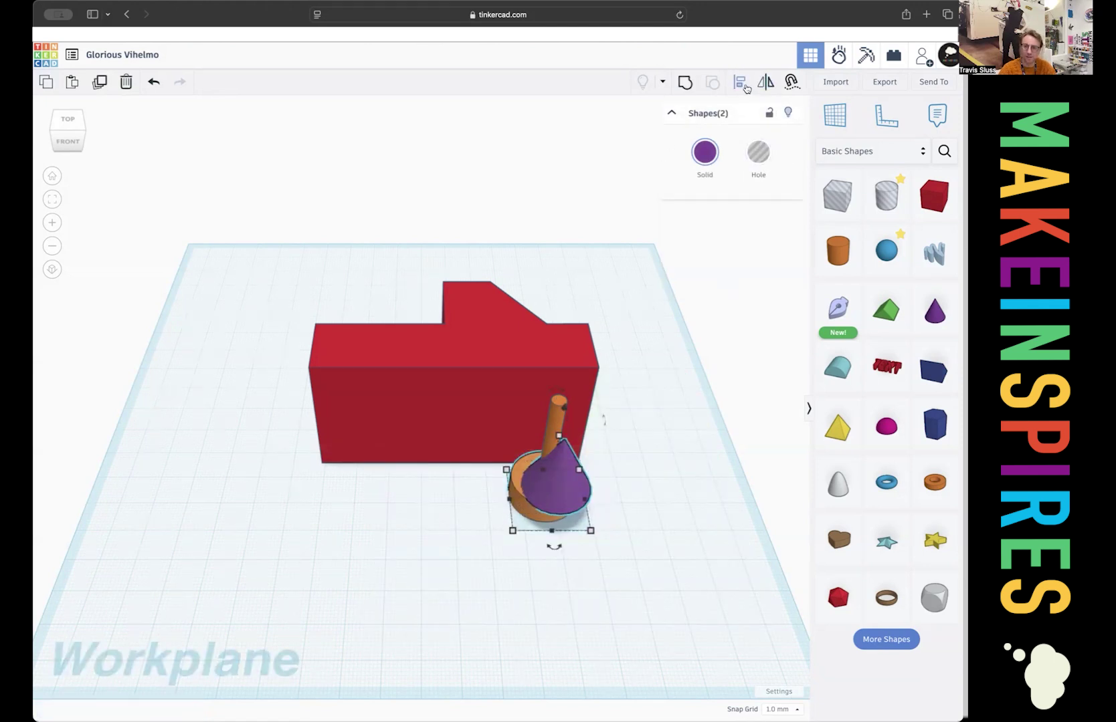
pyautogui.click(746, 88)
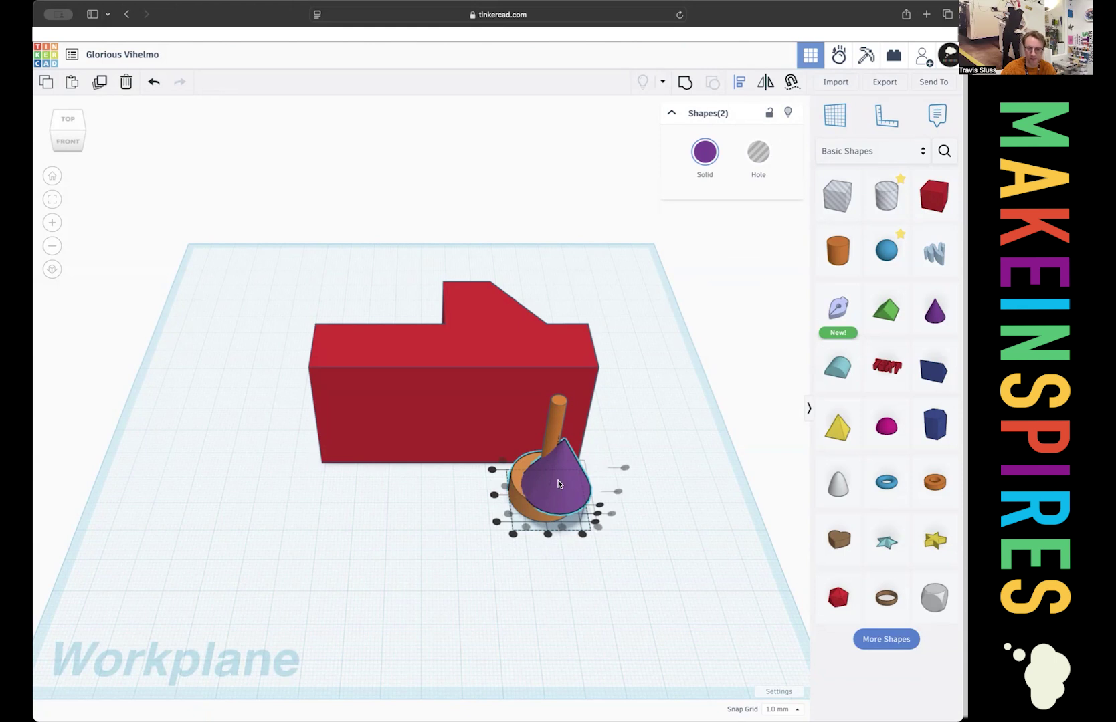
pyautogui.click(494, 495)
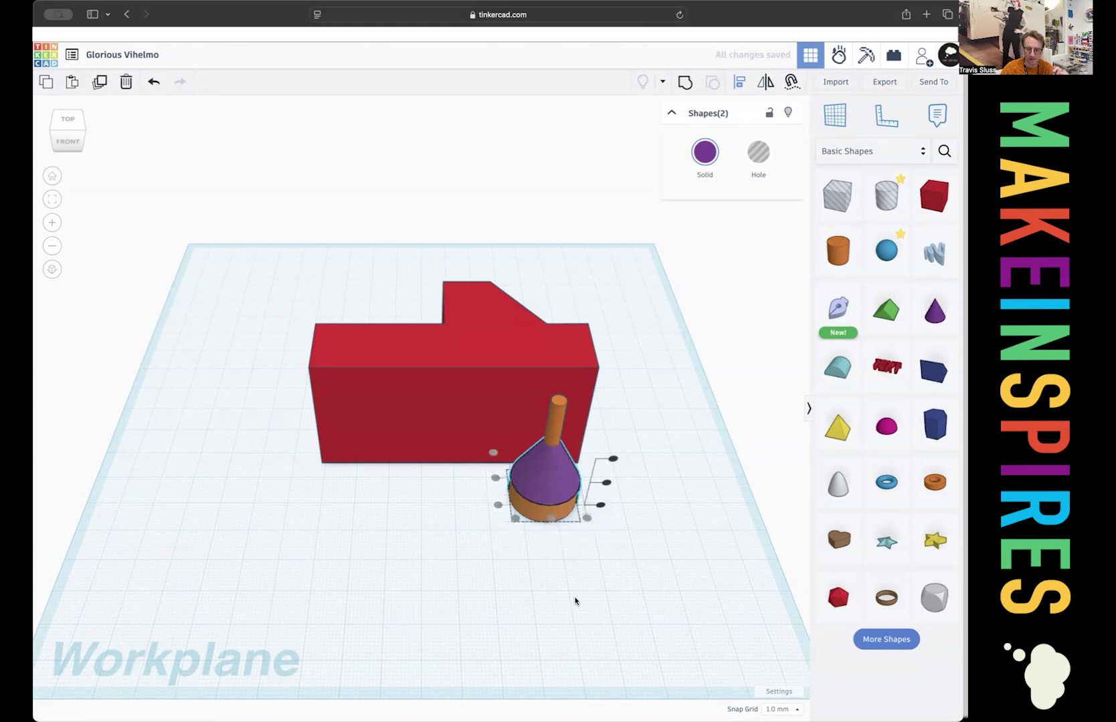
pyautogui.click(567, 562)
# Select the purple cone and reduce its height from 20 mm to 15 mm.
pyautogui.moveTo(563, 538); pyautogui.dragTo(575, 491, button='right')
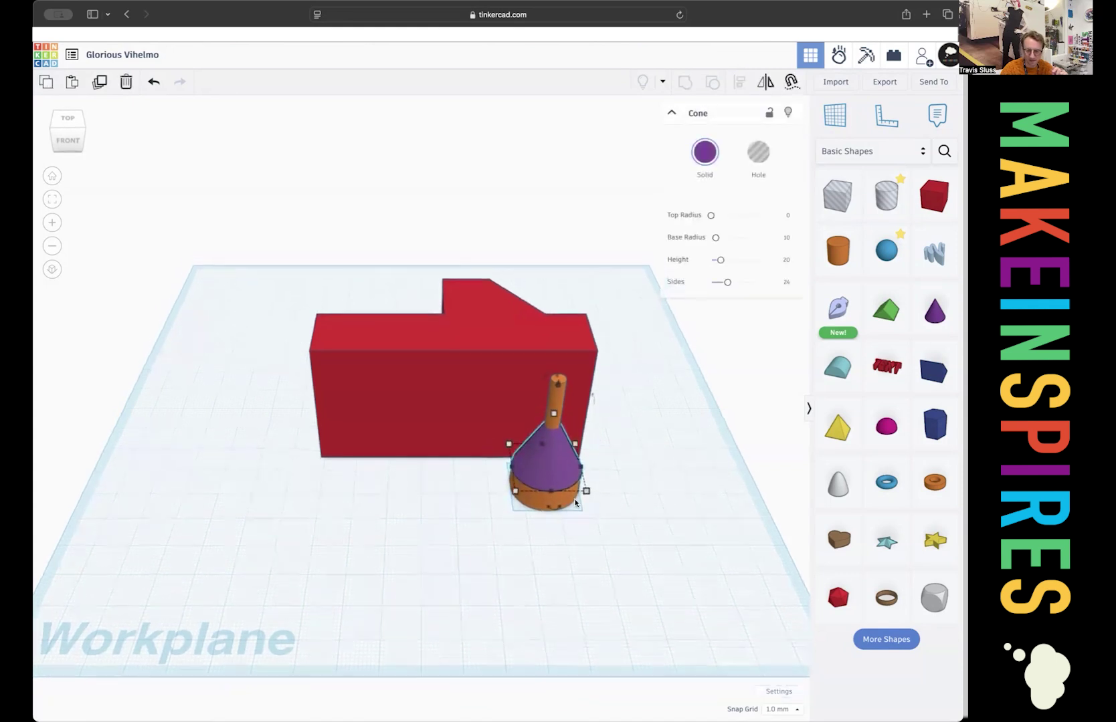
pyautogui.click(566, 547)
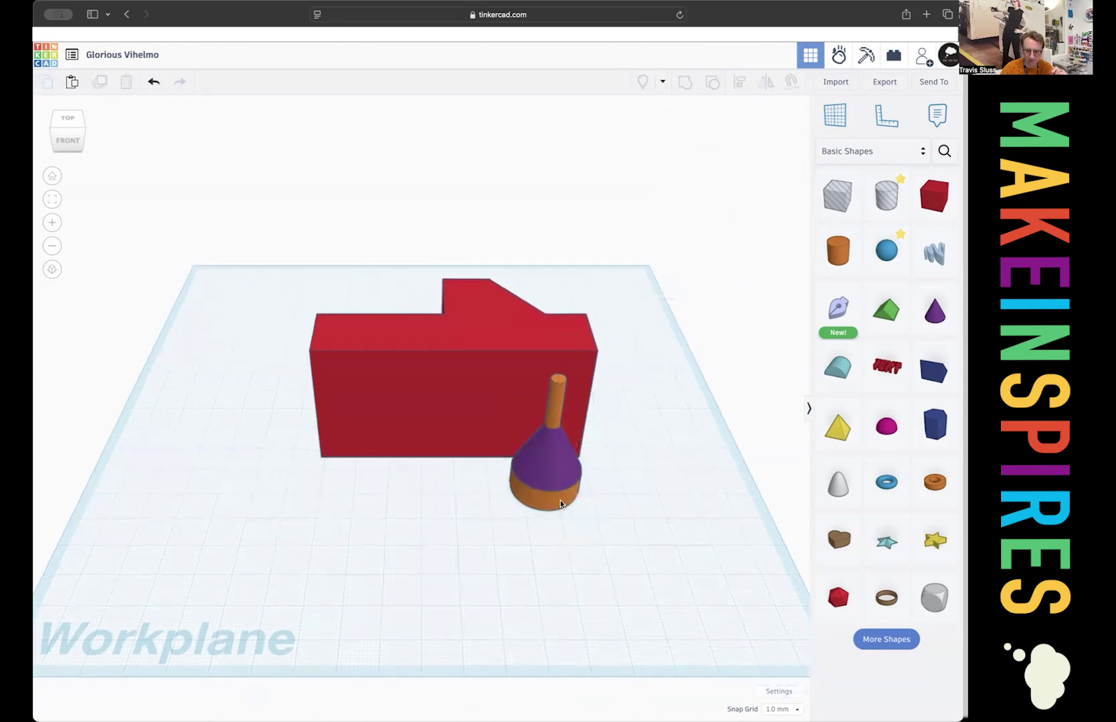
pyautogui.click(560, 500)
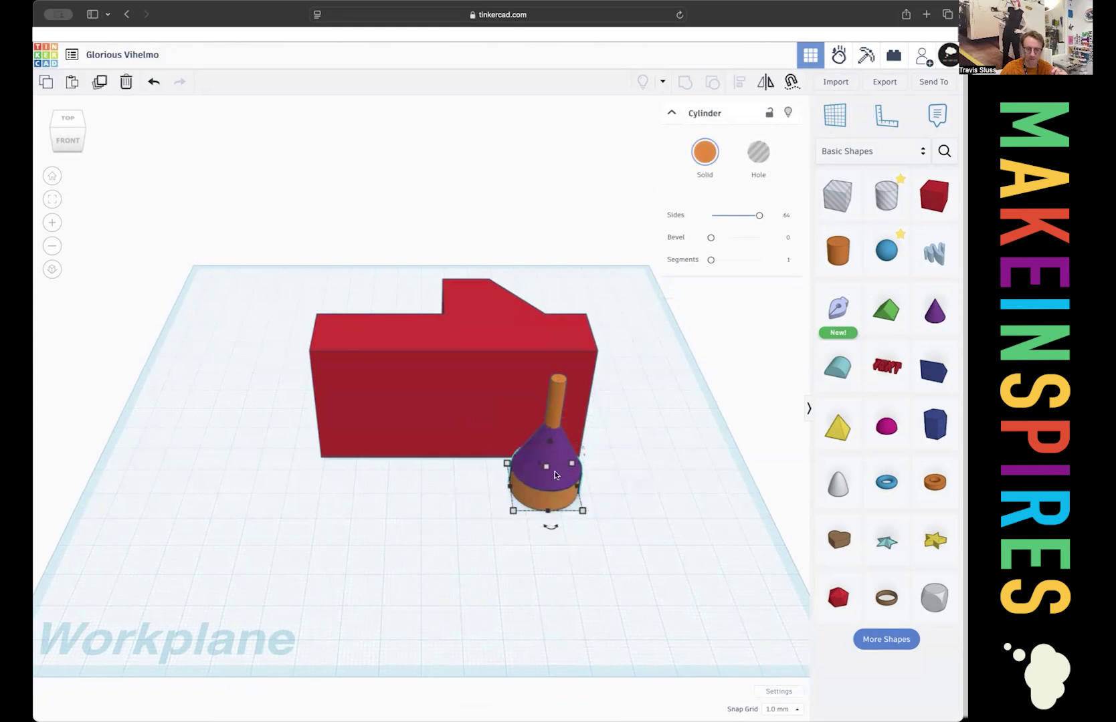
pyautogui.press('Escape')
pyautogui.scroll(6, 553, 473)
pyautogui.scroll(-3, 528, 531)
pyautogui.moveTo(490, 498); pyautogui.dragTo(568, 551, button='right')
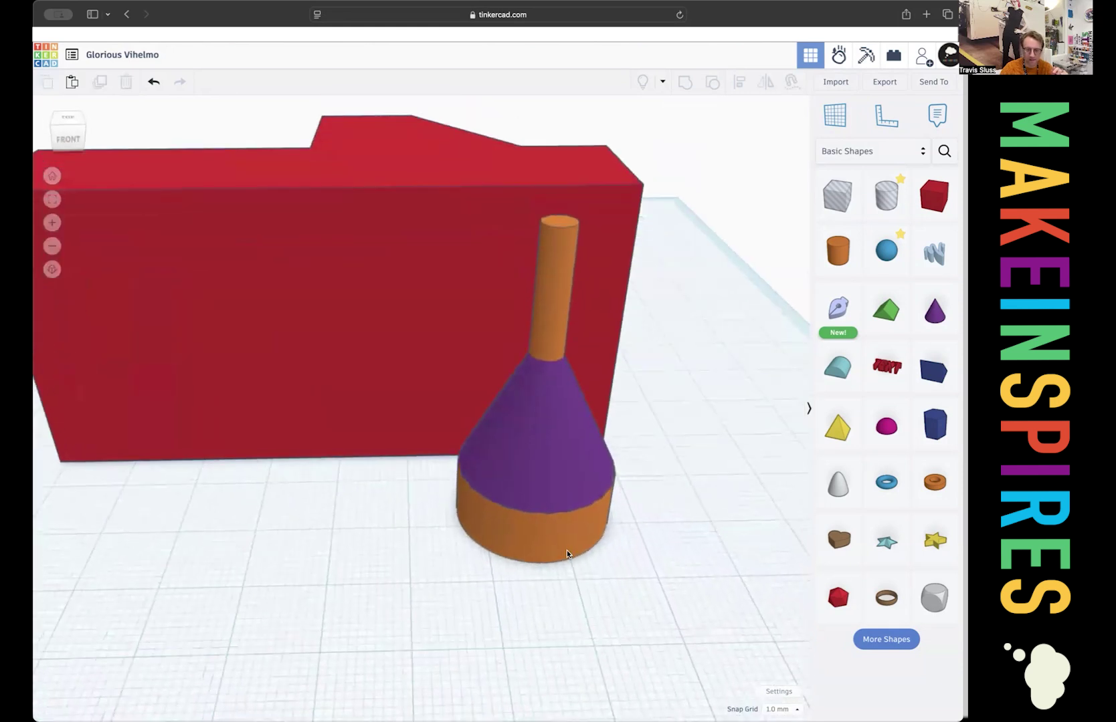
pyautogui.click(559, 397)
pyautogui.scroll(-5, 544, 414)
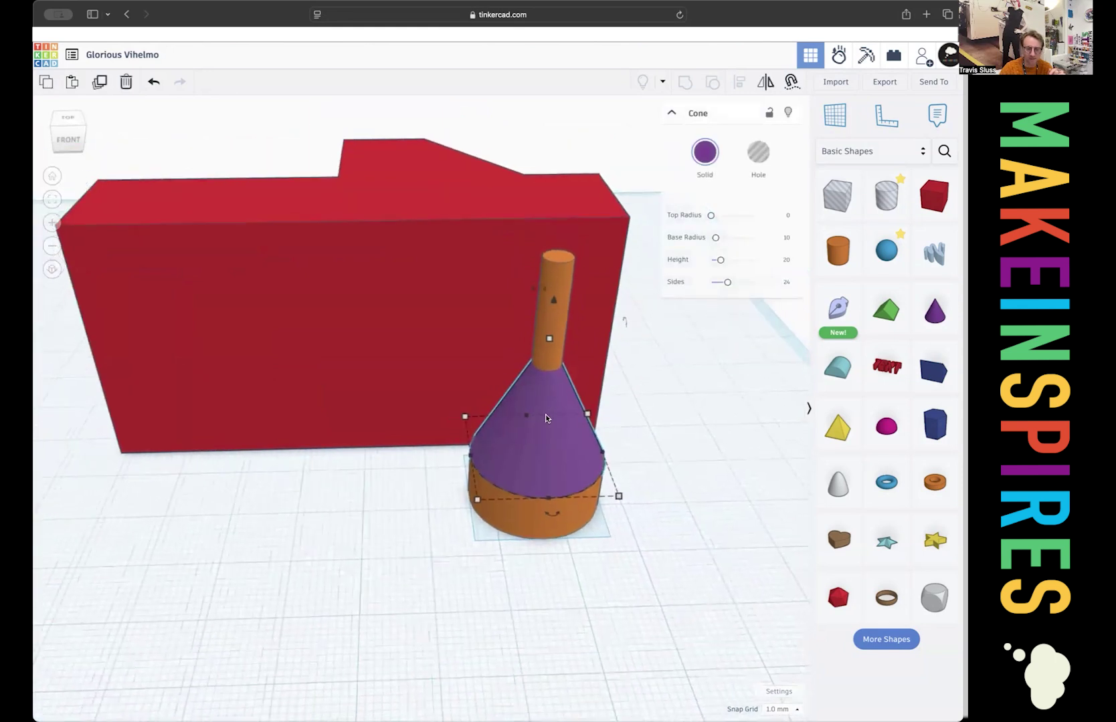
pyautogui.moveTo(546, 363); pyautogui.dragTo(545, 399)
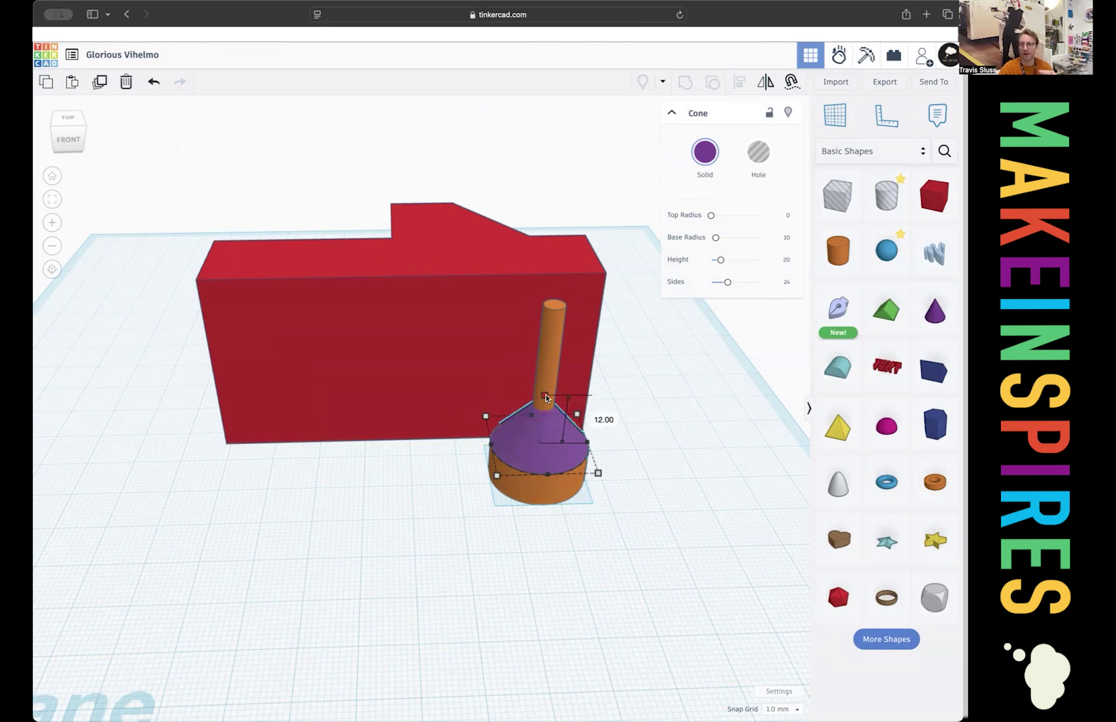
pyautogui.moveTo(546, 399); pyautogui.dragTo(547, 386)
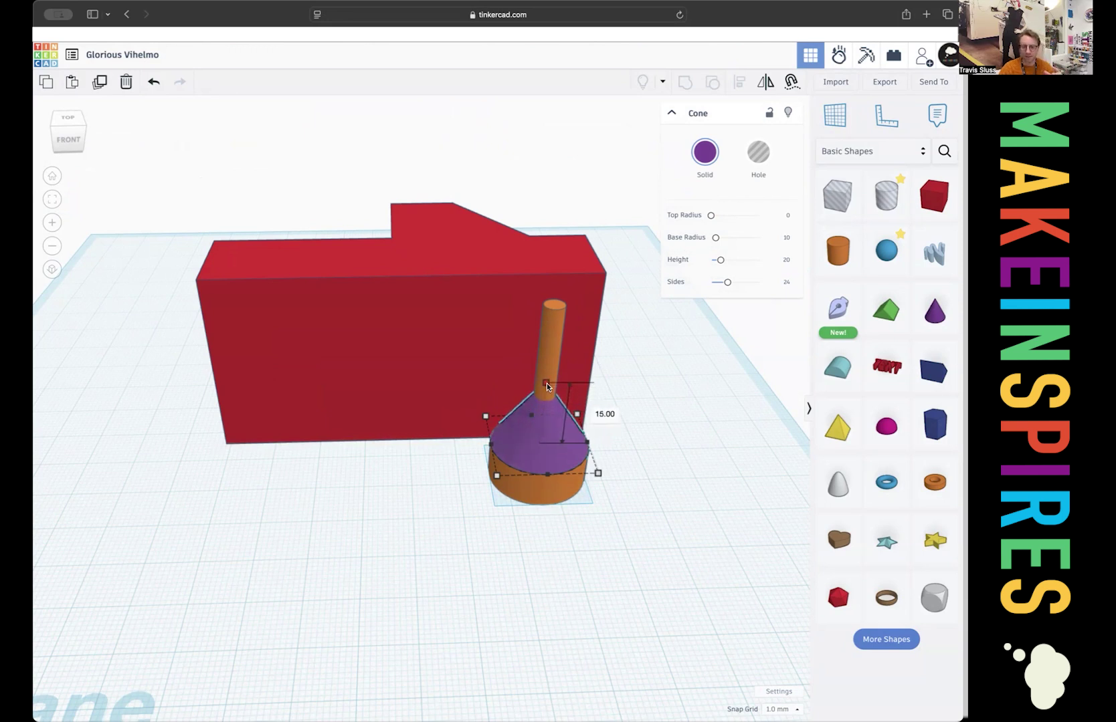
# Group the cone and disc into one wheel piece and flip it upside down.
pyautogui.keyDown('shift'); pyautogui.click(531, 488); pyautogui.keyUp('shift')
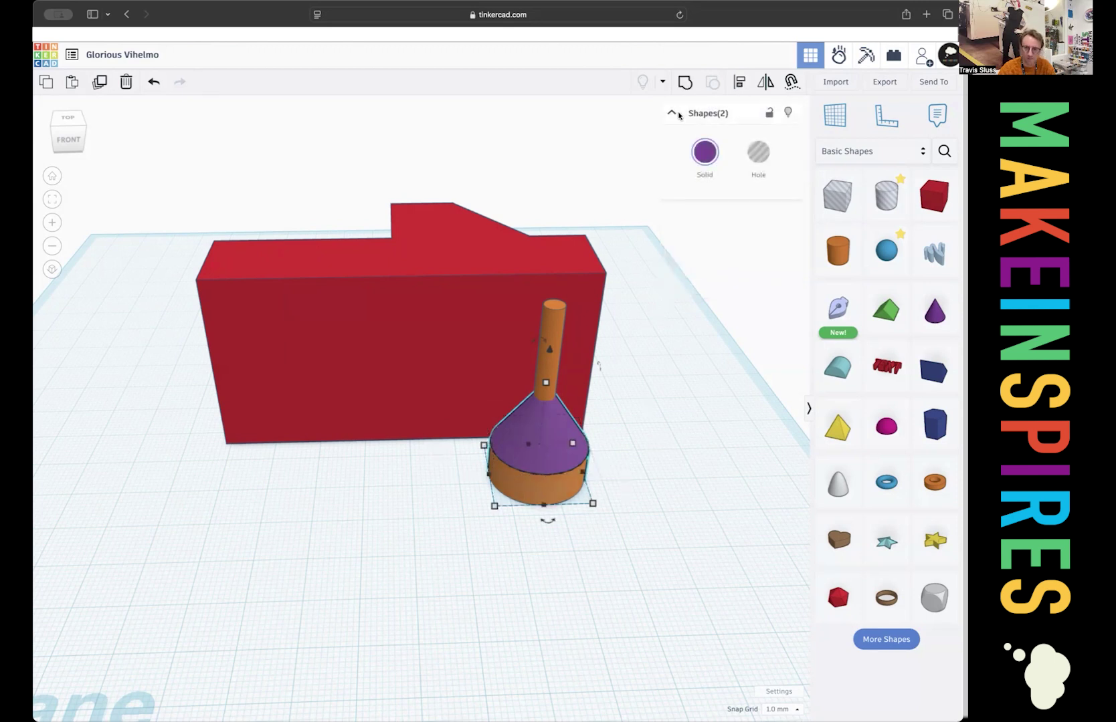
pyautogui.click(684, 83)
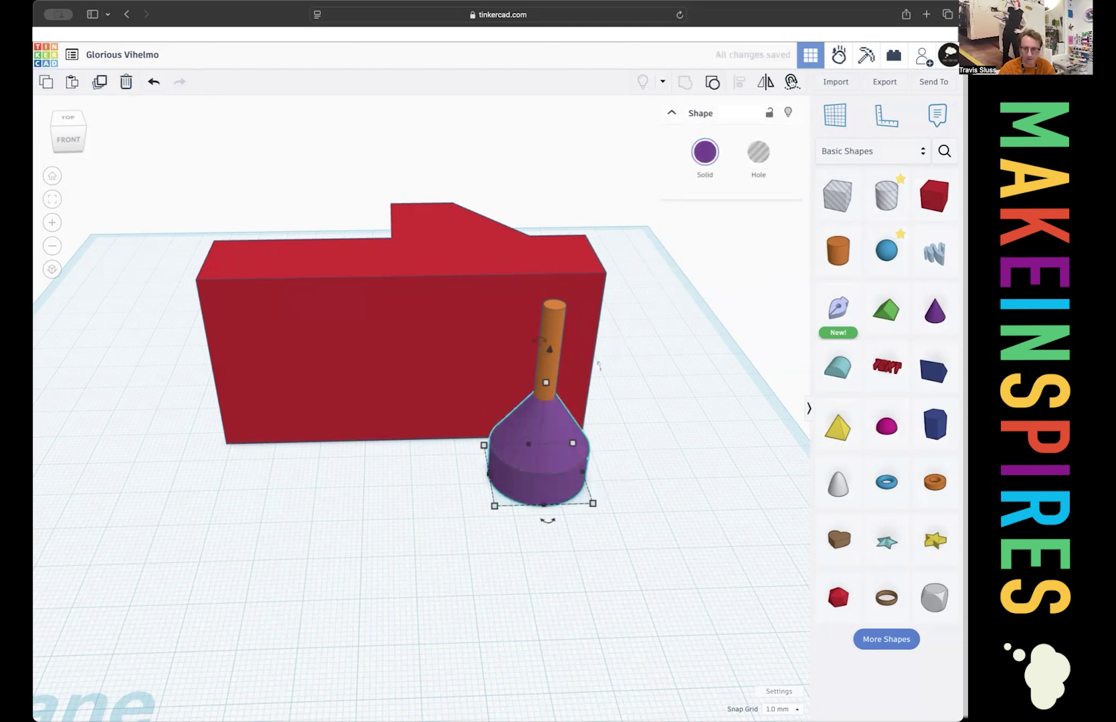
pyautogui.click(765, 82)
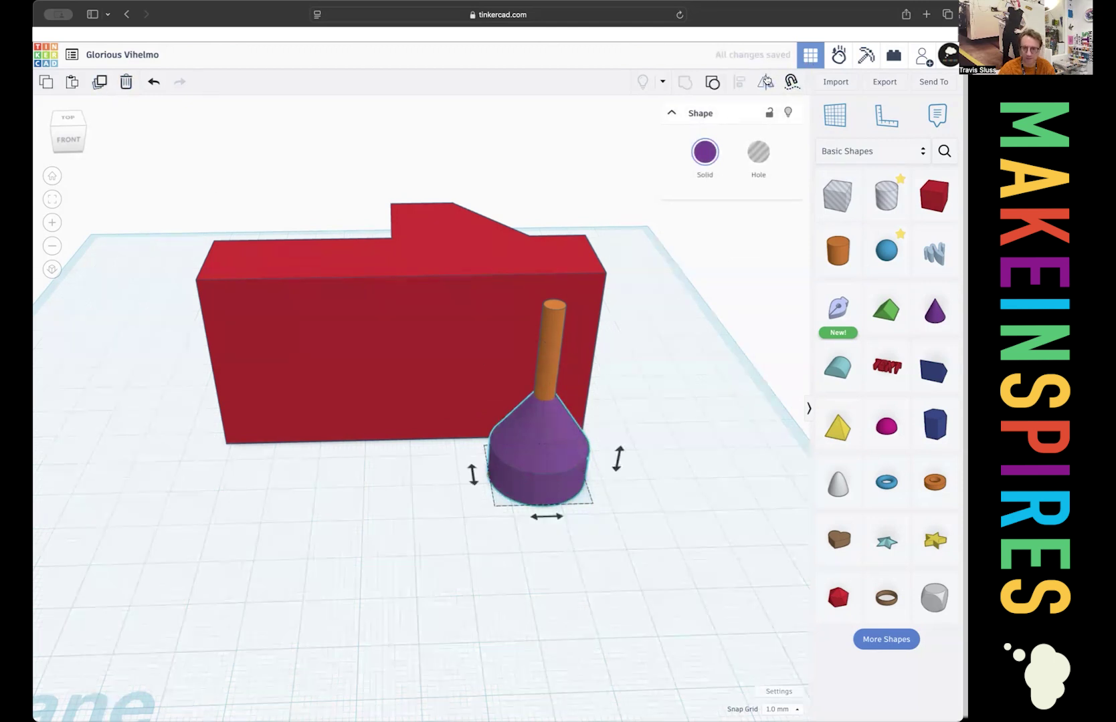
pyautogui.click(618, 456)
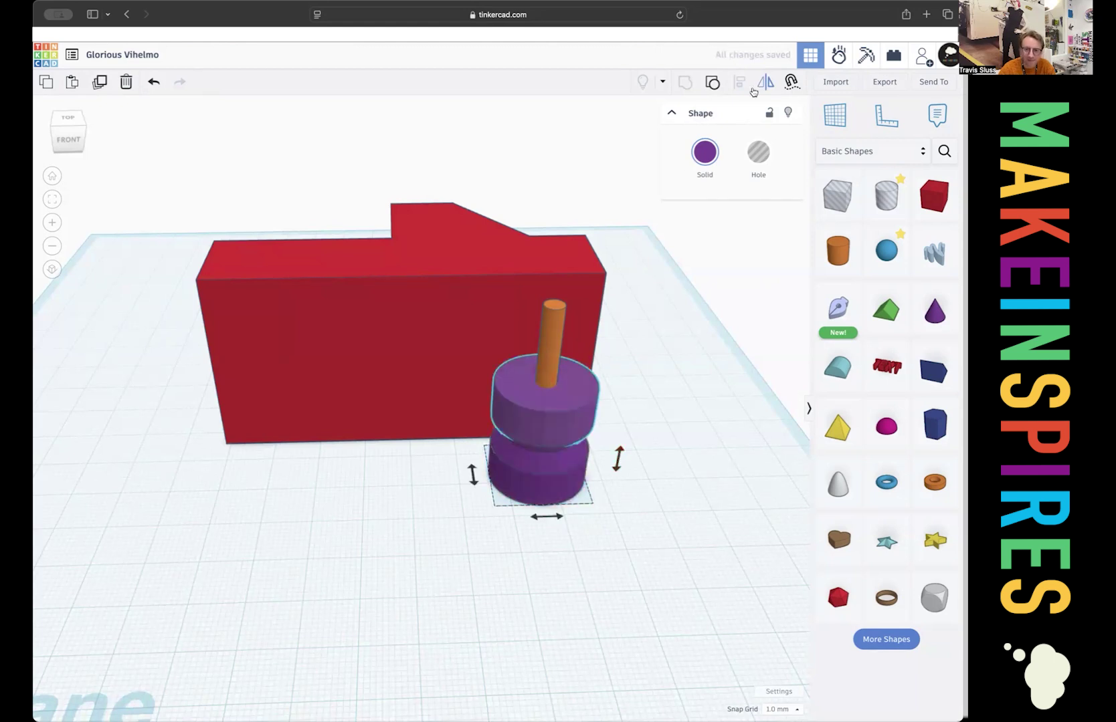
# Top-align the upper purple wheel with the axle, then orbit the view to check the result.
pyautogui.click(553, 343)
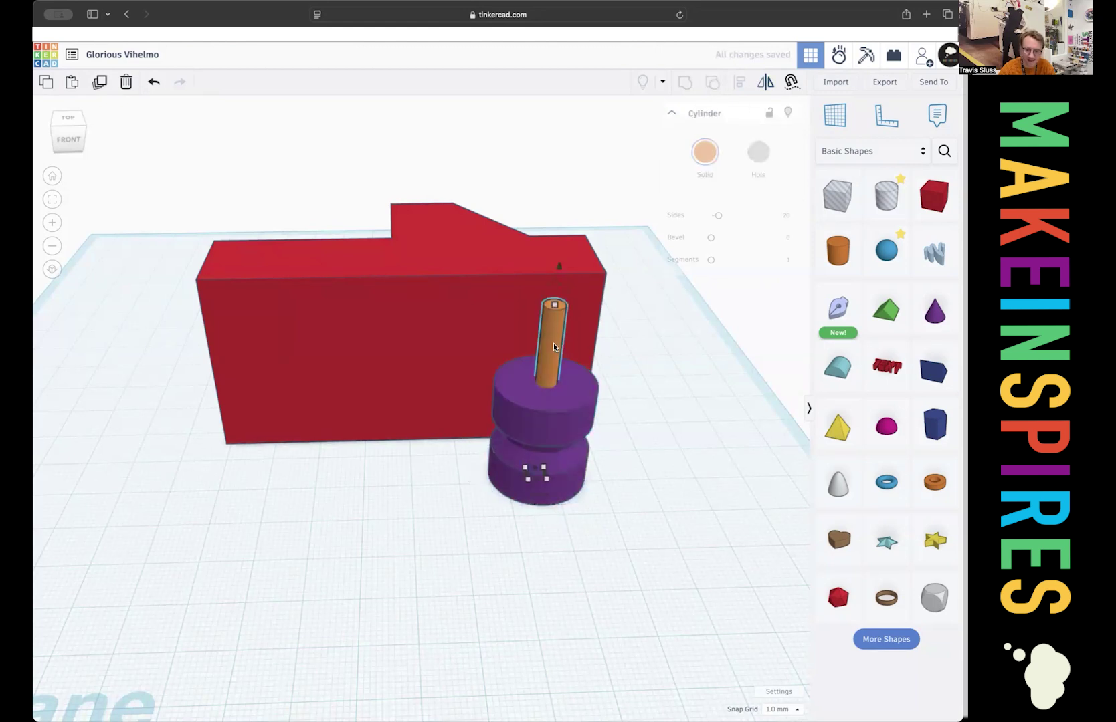
pyautogui.keyDown('shift'); pyautogui.click(561, 431); pyautogui.keyUp('shift')
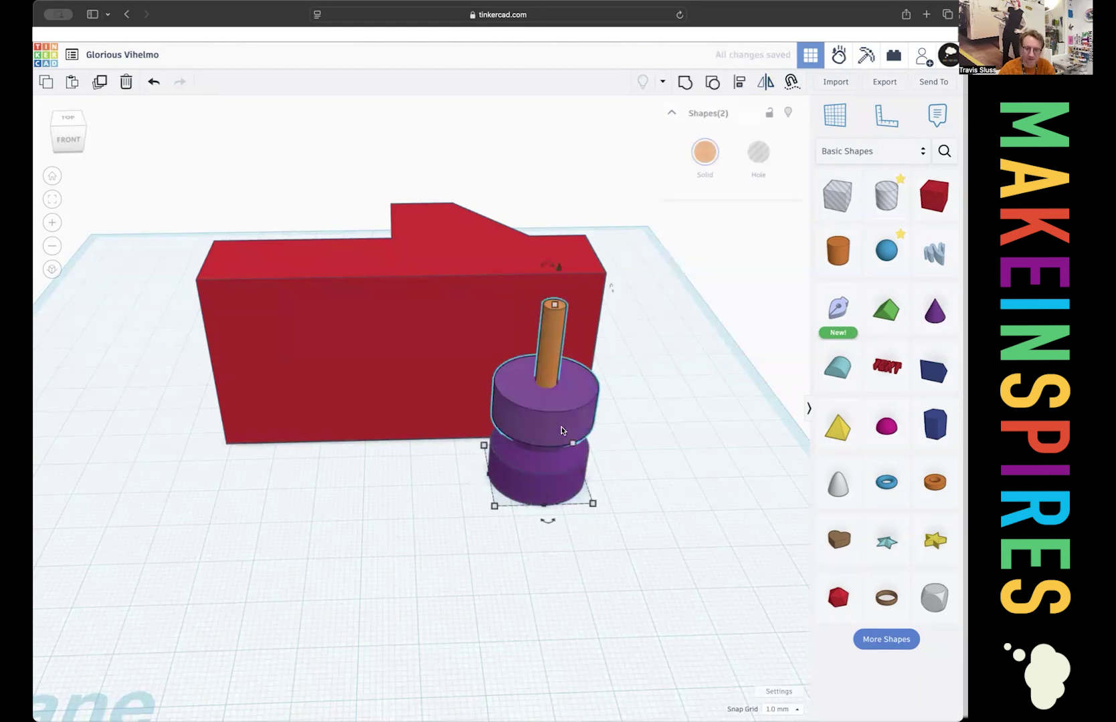
pyautogui.click(741, 82)
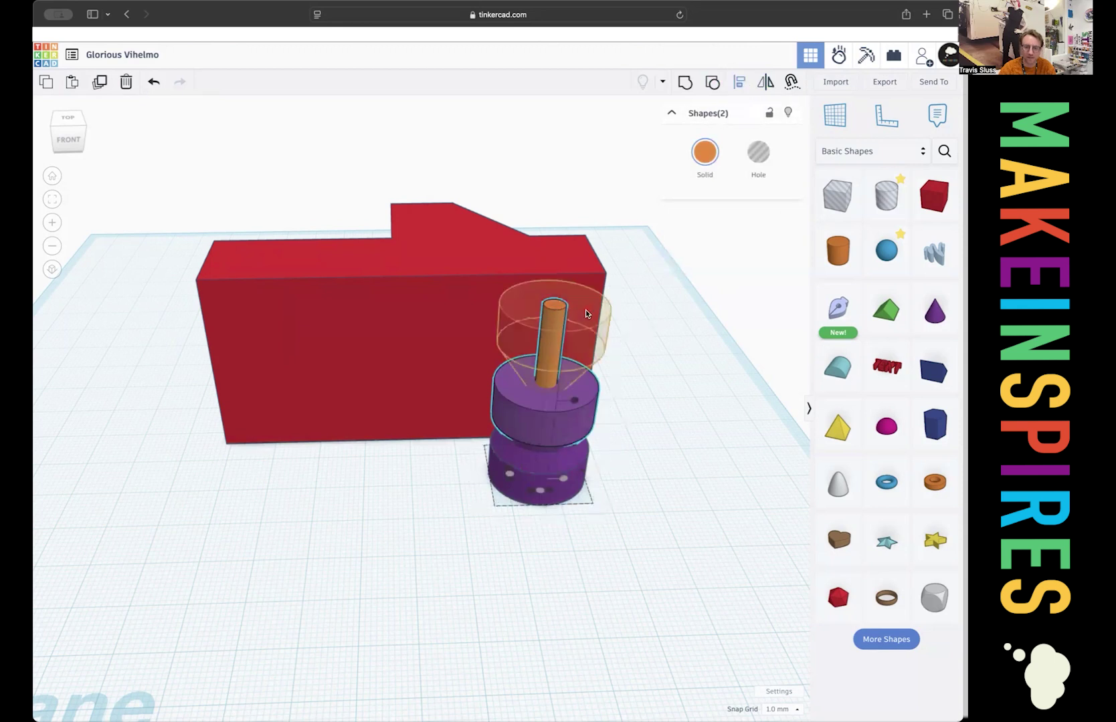
pyautogui.click(587, 310)
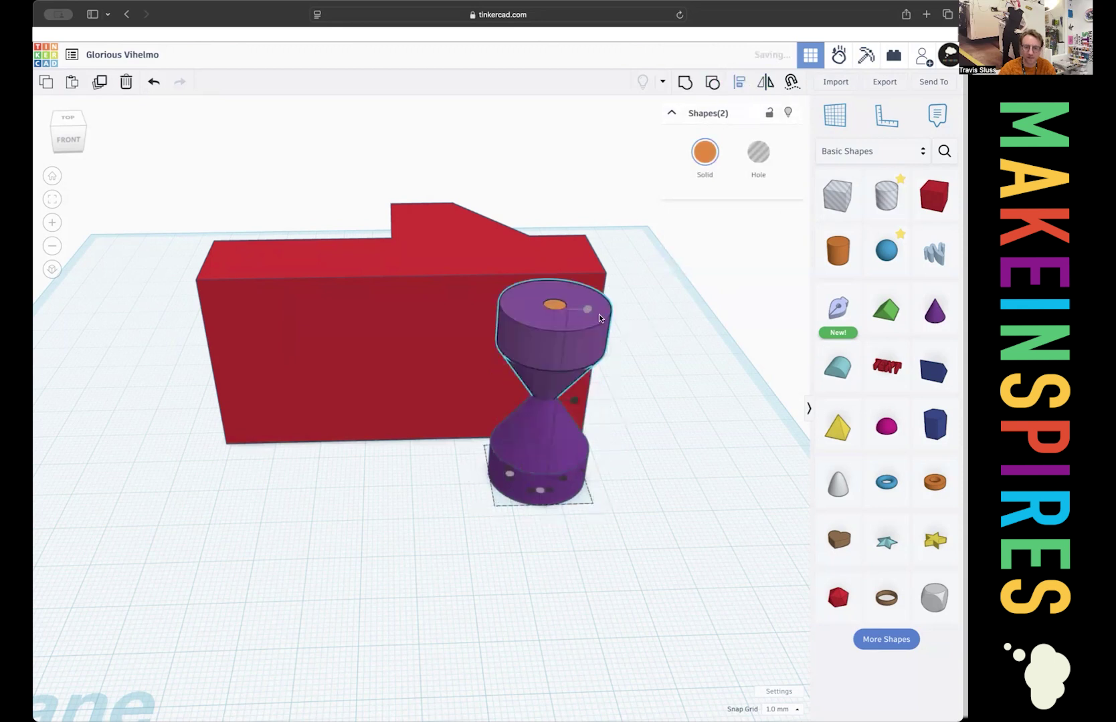
pyautogui.click(690, 447)
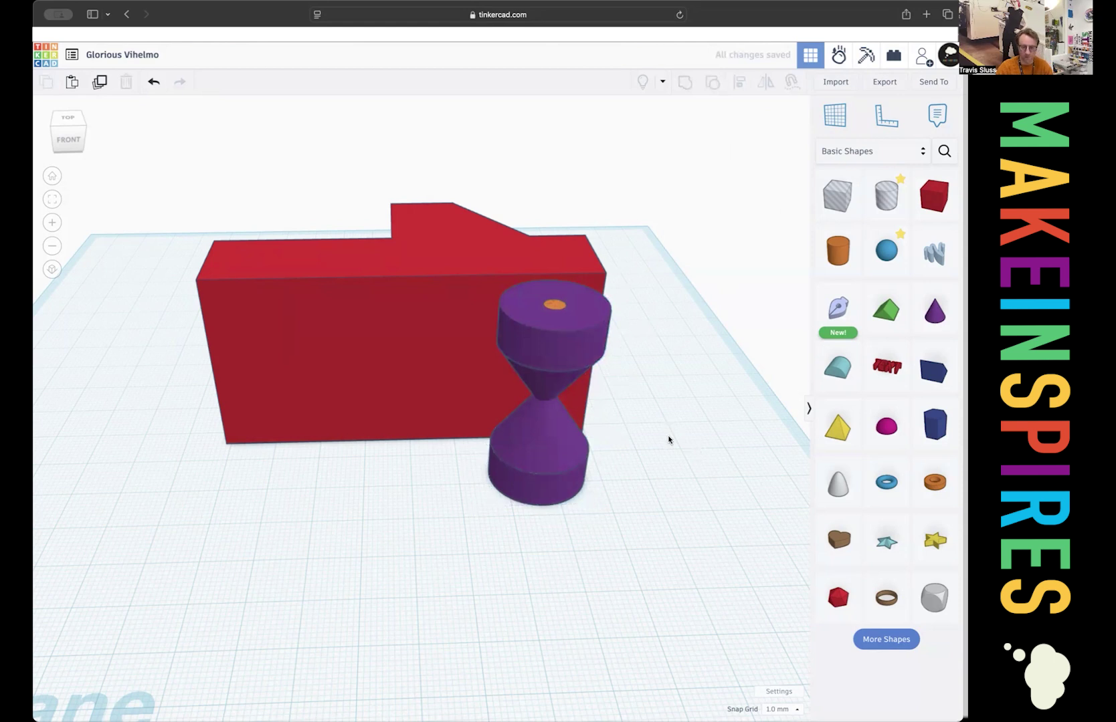
pyautogui.hotkey('ctrl', 'Down')
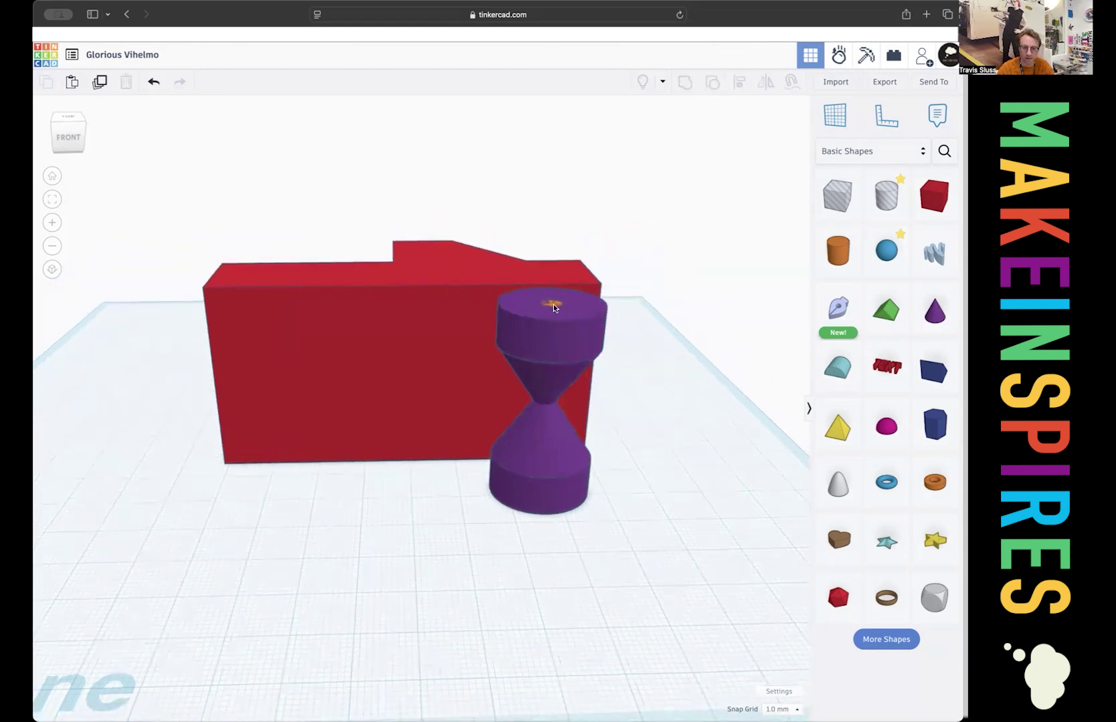
pyautogui.hotkey('ctrl', 'Up')
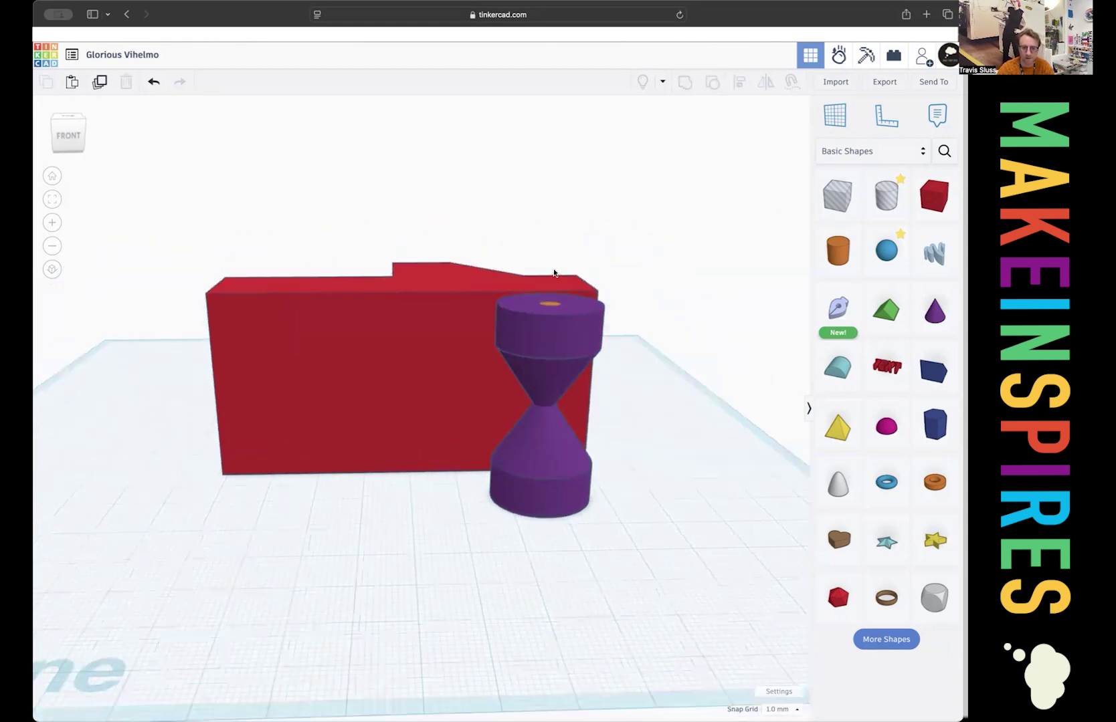
pyautogui.hotkey('ctrl', 'Up')
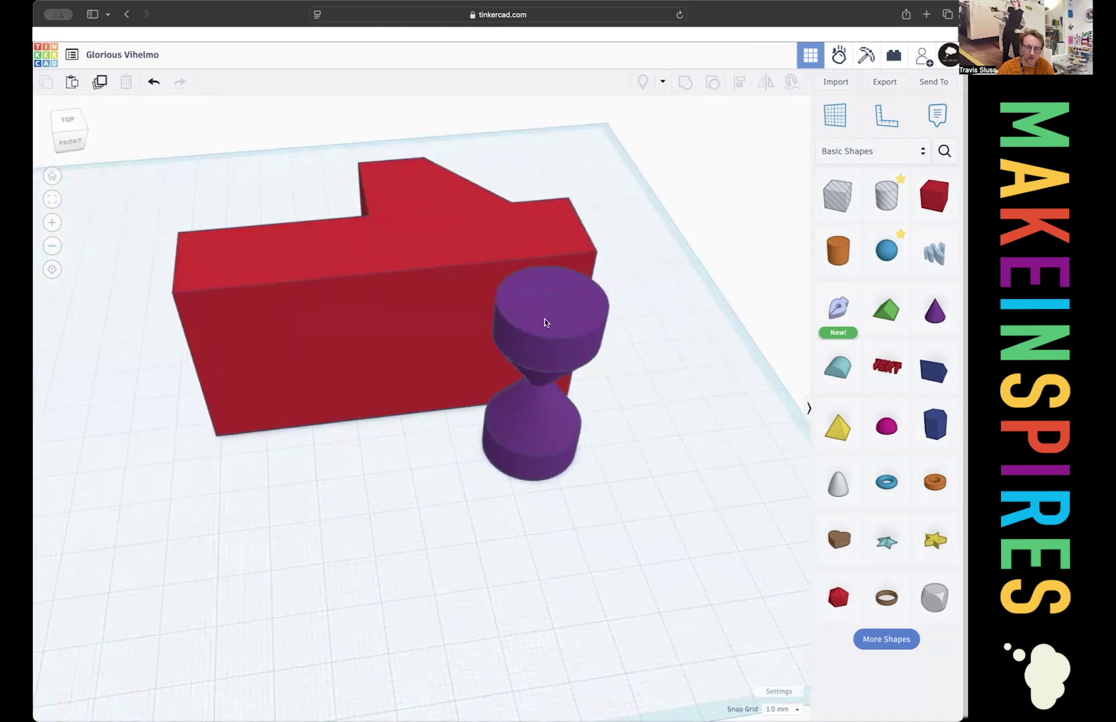
pyautogui.hotkey('ctrl', 'Down')
pyautogui.moveTo(410, 443); pyautogui.dragTo(453, 398, button='right')
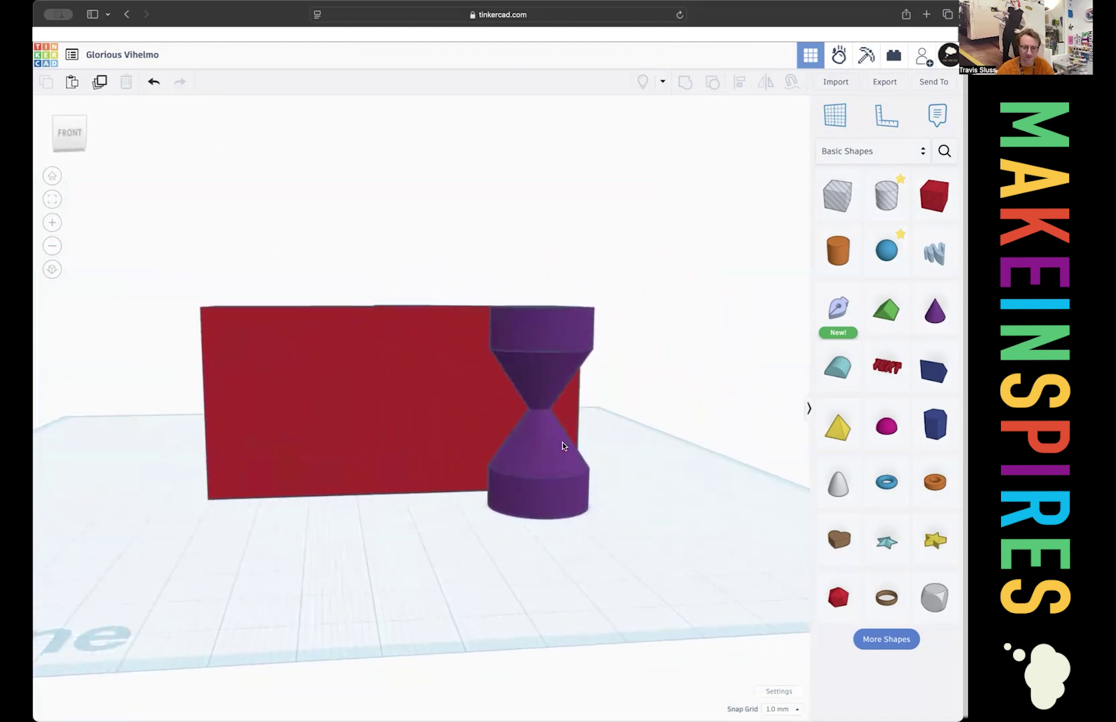
pyautogui.click(542, 426)
pyautogui.scroll(3, 542, 426)
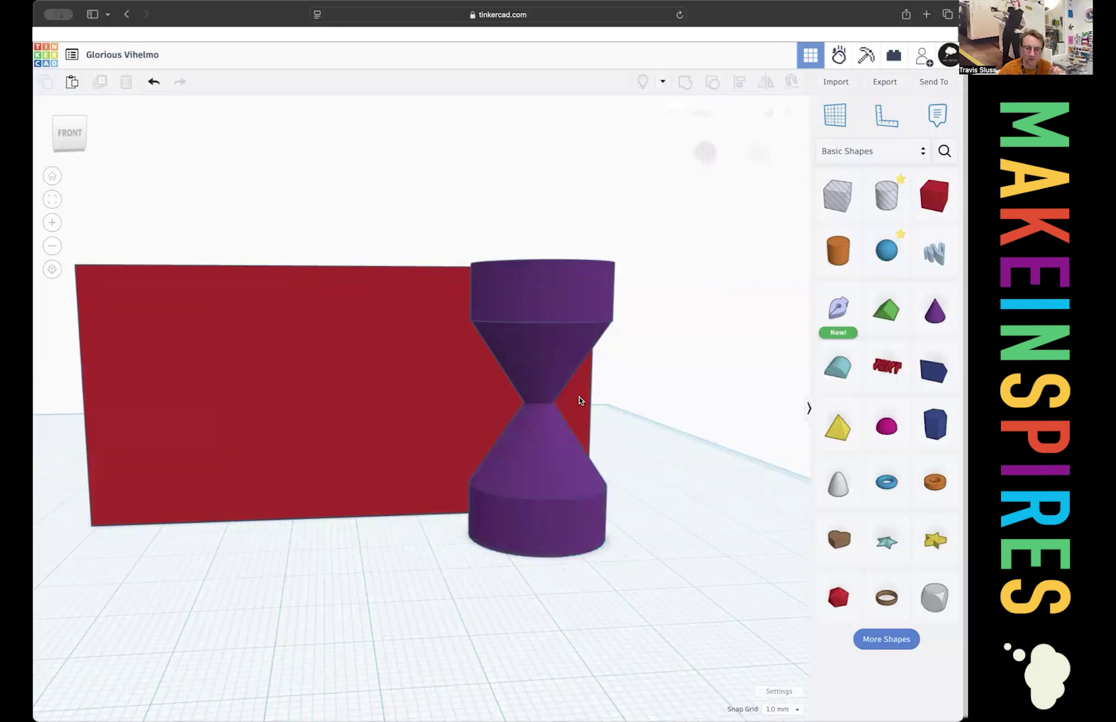
pyautogui.click(539, 375)
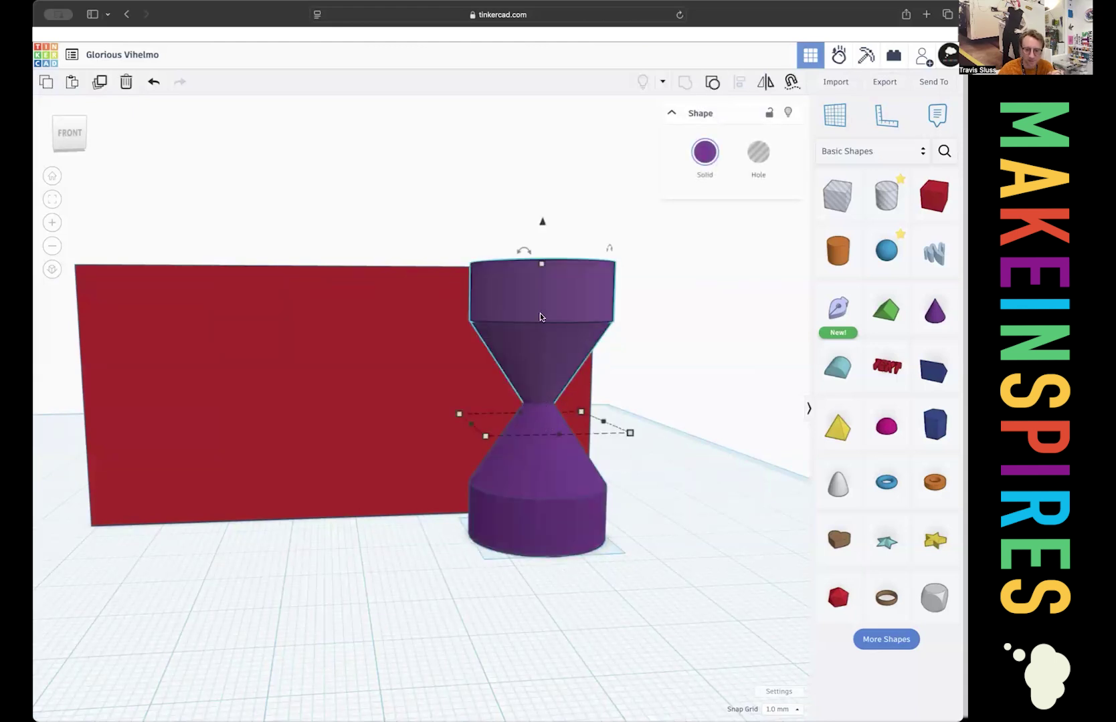
pyautogui.click(540, 448)
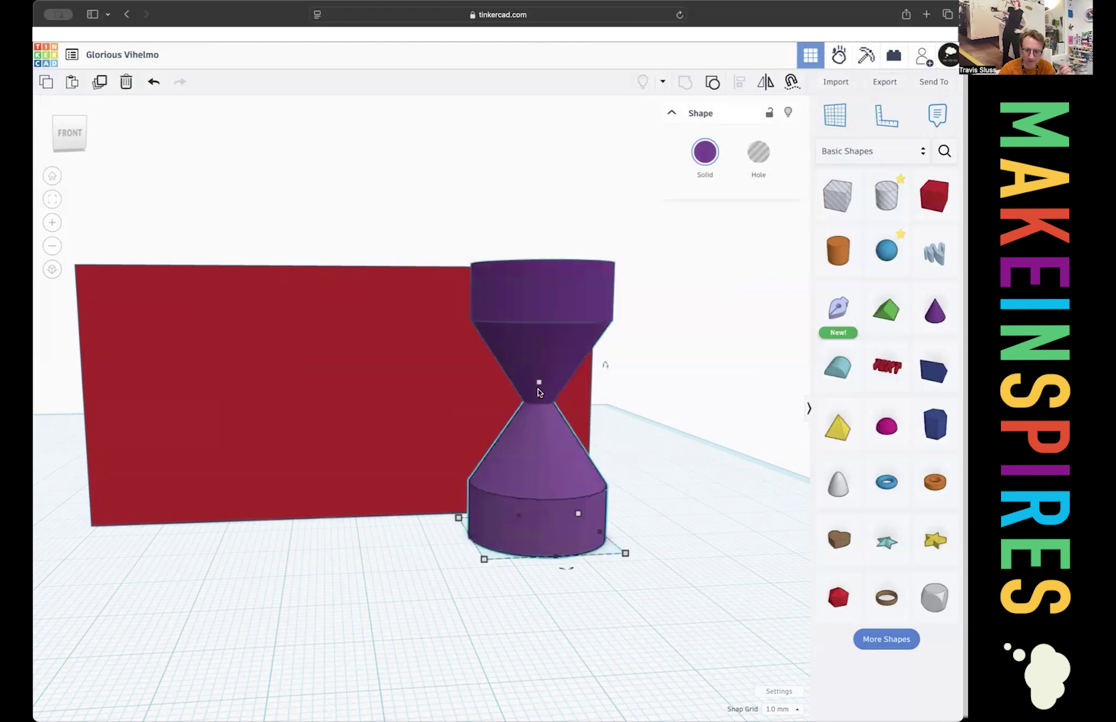
pyautogui.moveTo(539, 395); pyautogui.dragTo(539, 408)
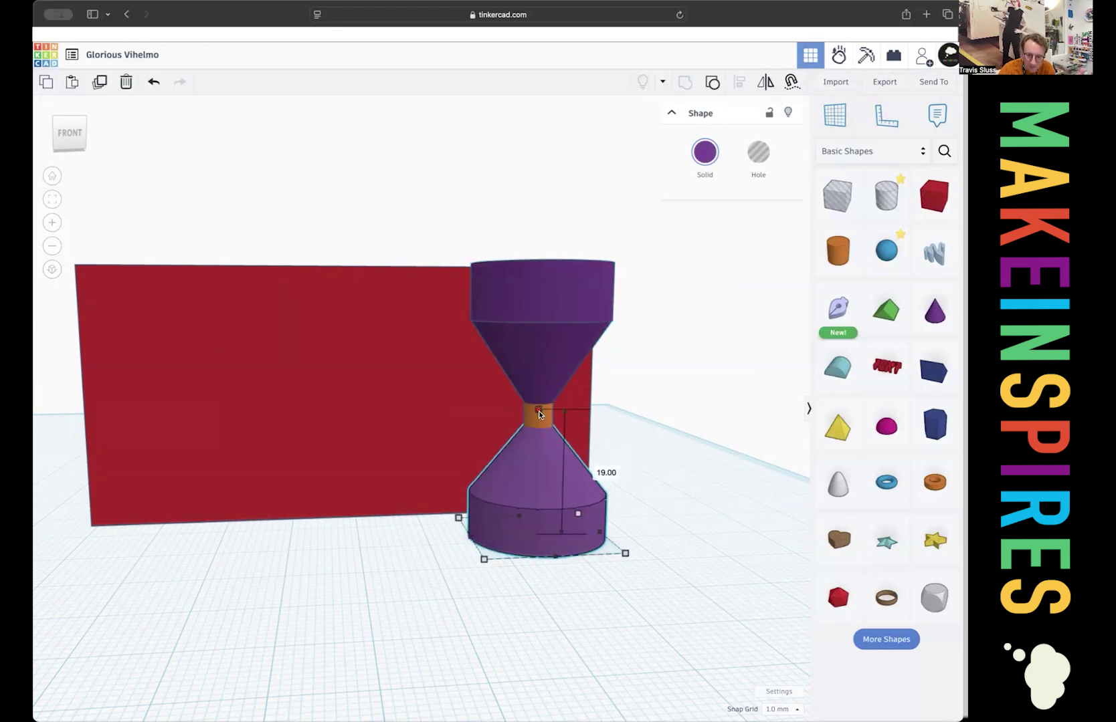
pyautogui.click(548, 427)
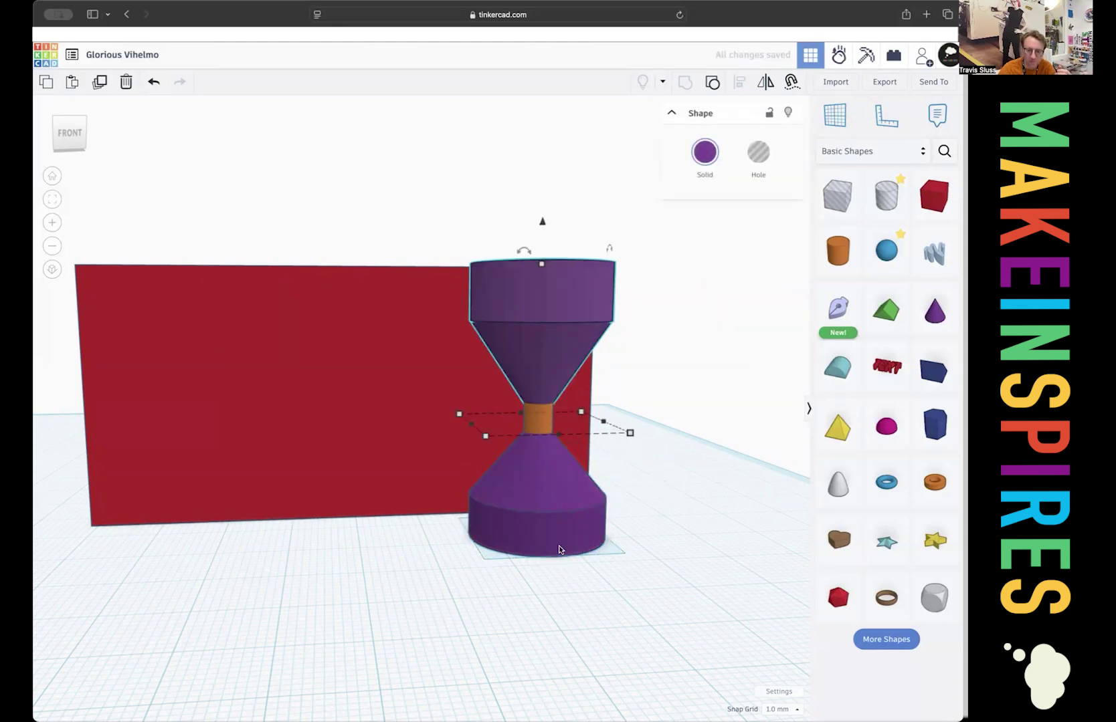
pyautogui.click(562, 525)
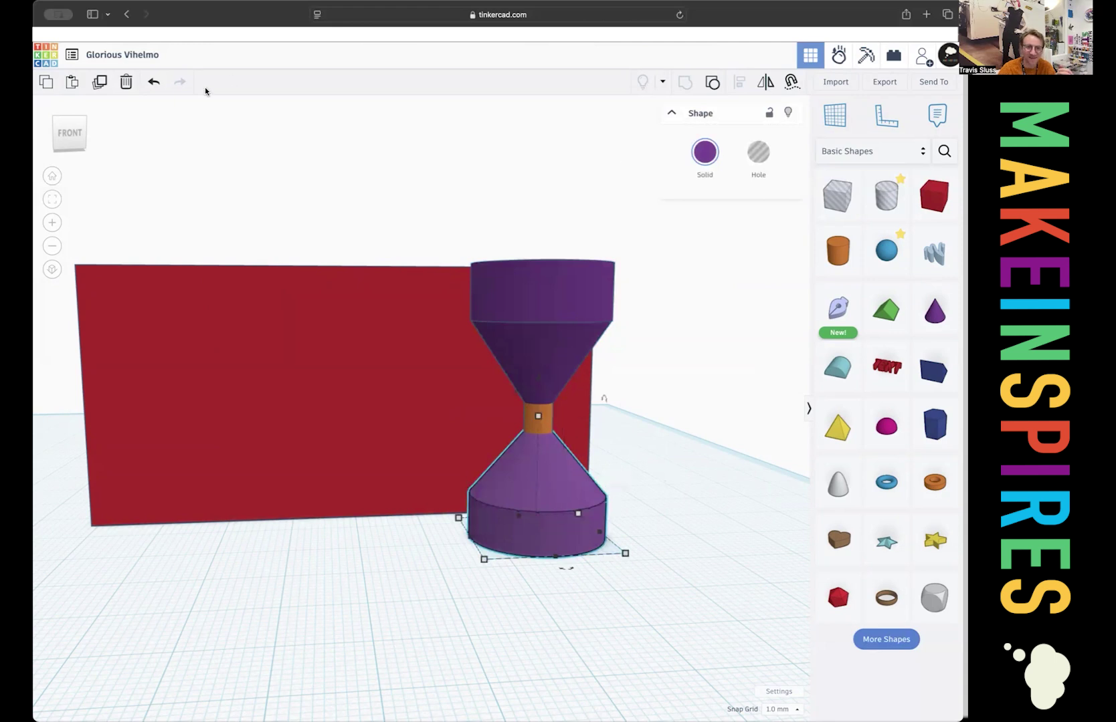
pyautogui.click(154, 83)
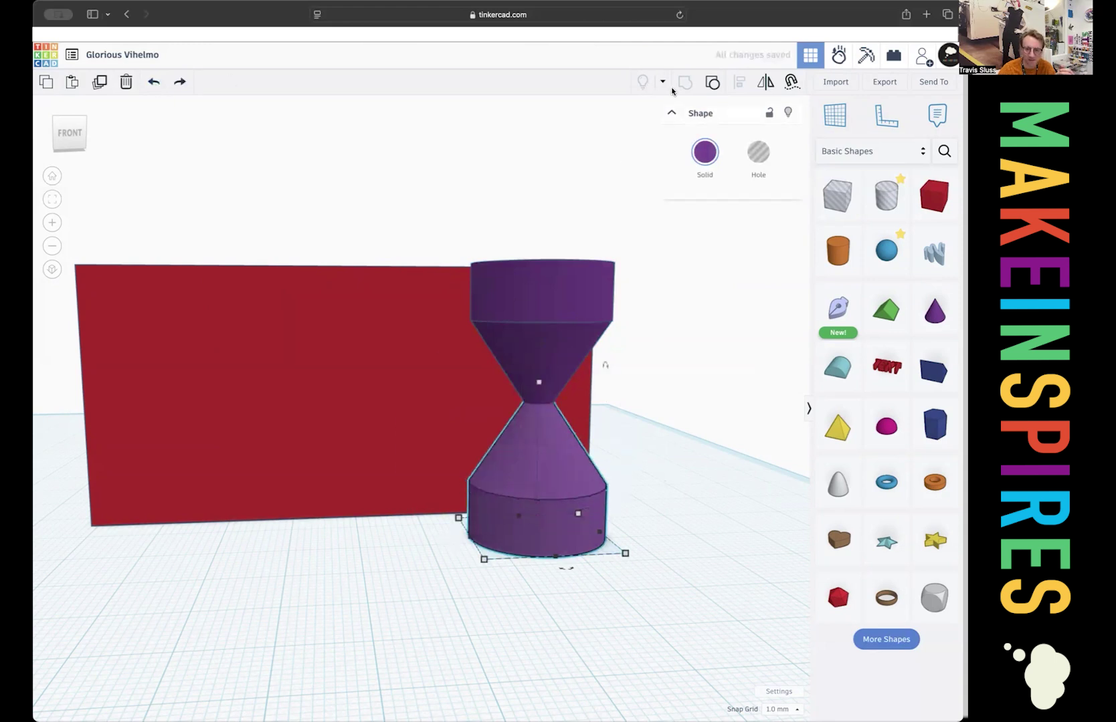
# Shorten the lower purple cone to about 10 mm by lowering its tip.
pyautogui.click(664, 177)
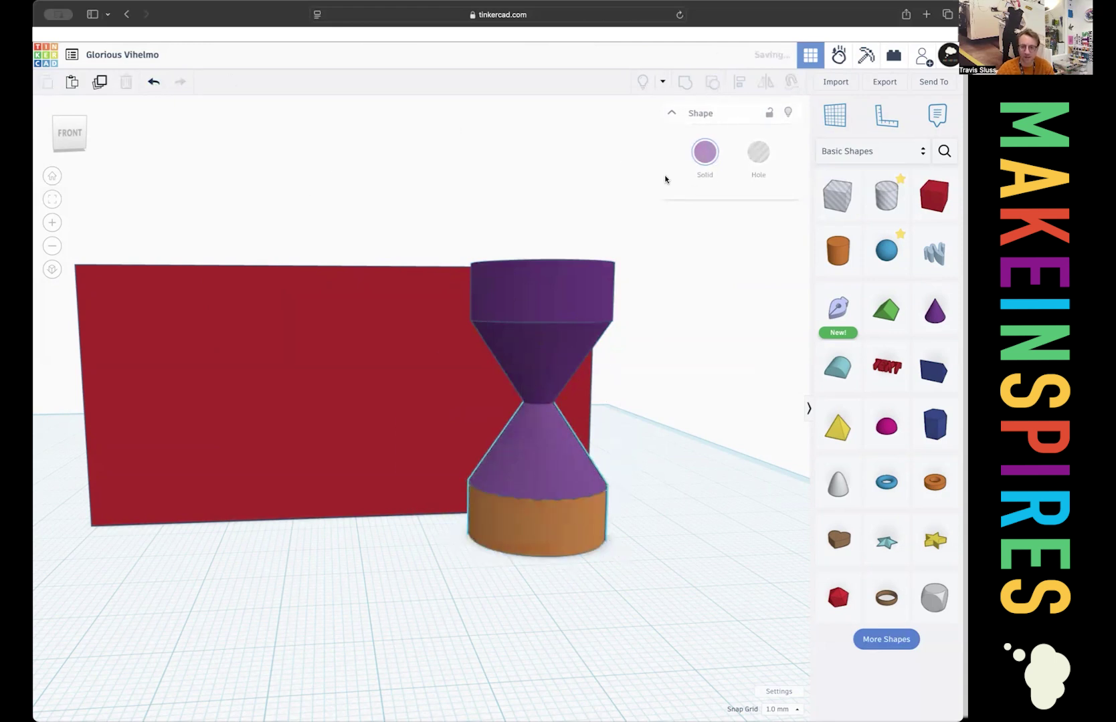
pyautogui.click(570, 336)
pyautogui.keyDown('shift'); pyautogui.click(575, 347); pyautogui.keyUp('shift')
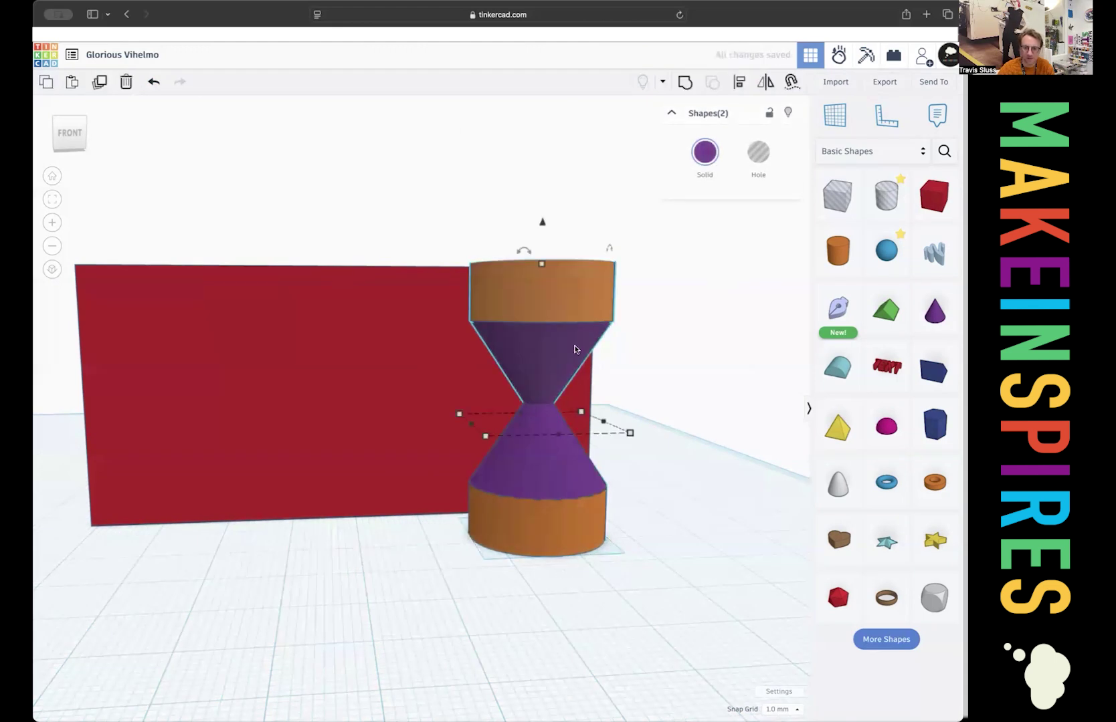
pyautogui.click(535, 463)
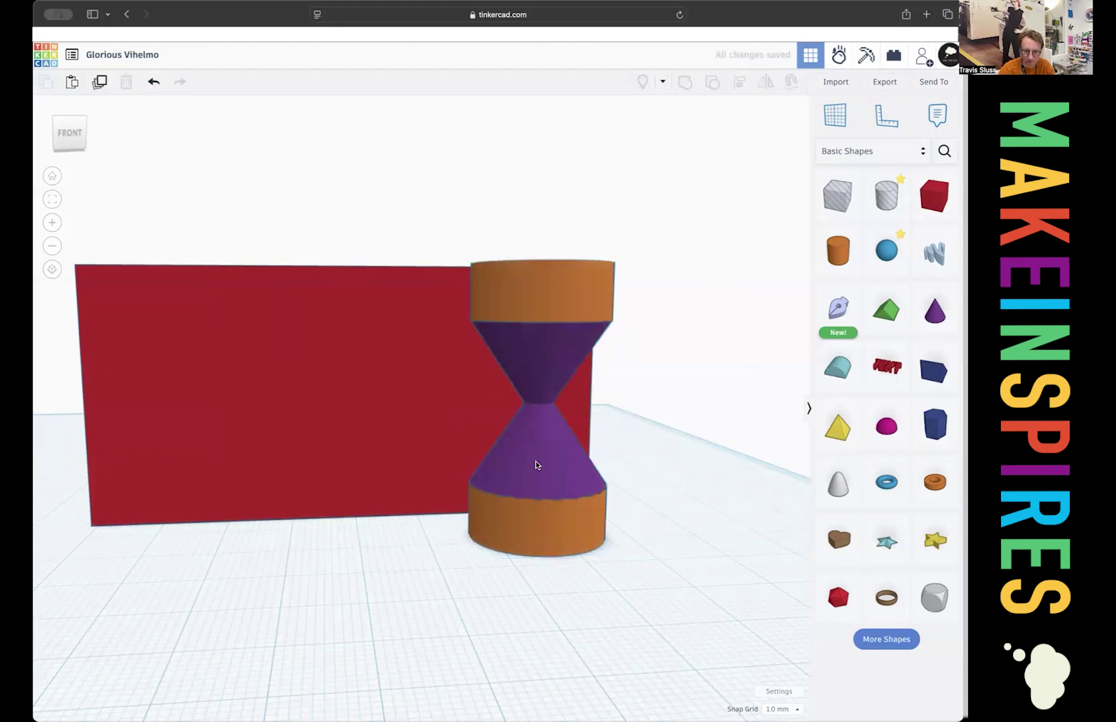
pyautogui.moveTo(539, 390); pyautogui.dragTo(540, 420)
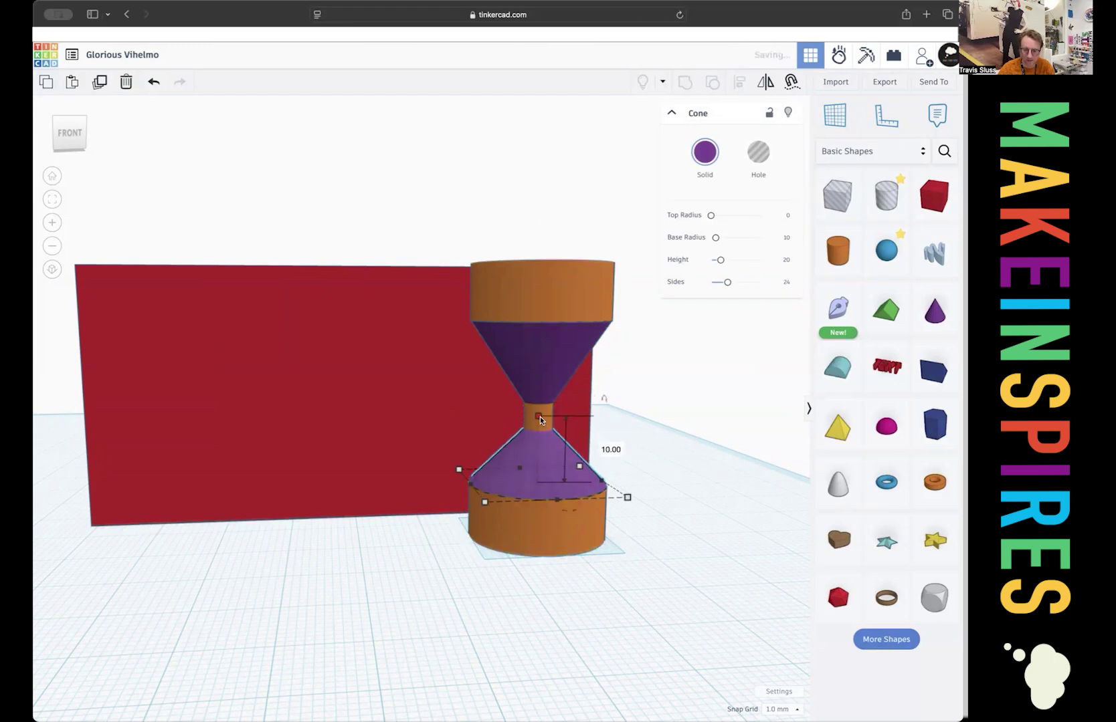
# Shorten the upper purple cone so a stretch of orange axle shows between the tips.
pyautogui.click(540, 356)
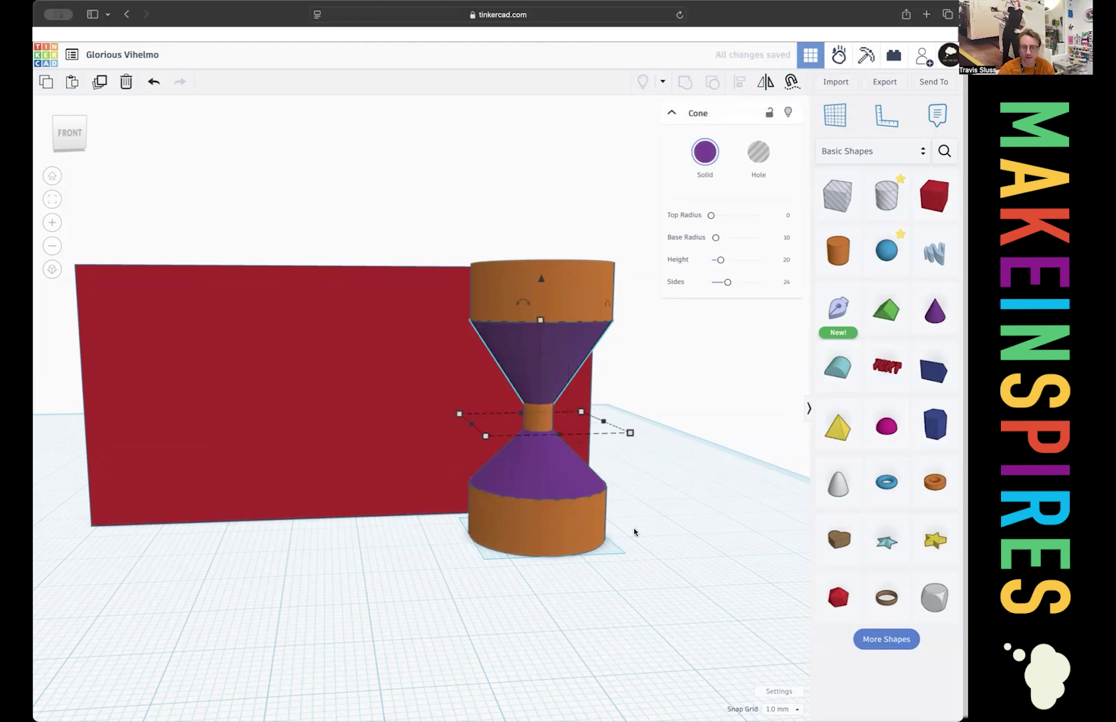
pyautogui.moveTo(632, 527); pyautogui.dragTo(623, 460, button='right')
pyautogui.moveTo(543, 427)
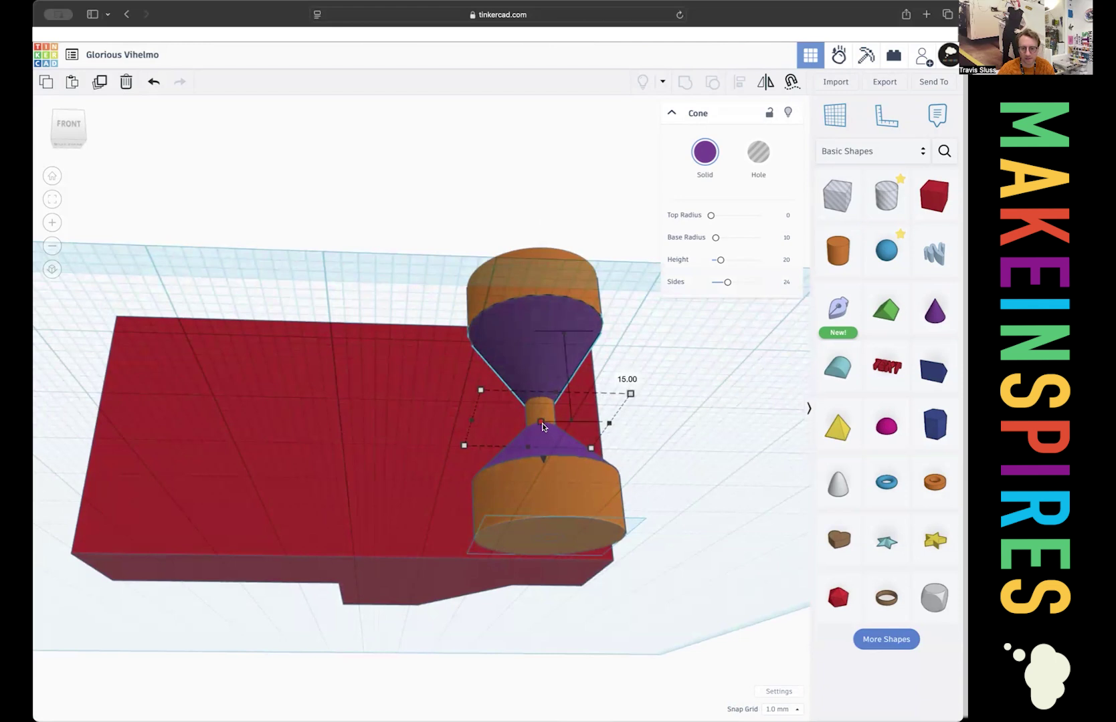
pyautogui.moveTo(543, 424); pyautogui.dragTo(543, 392)
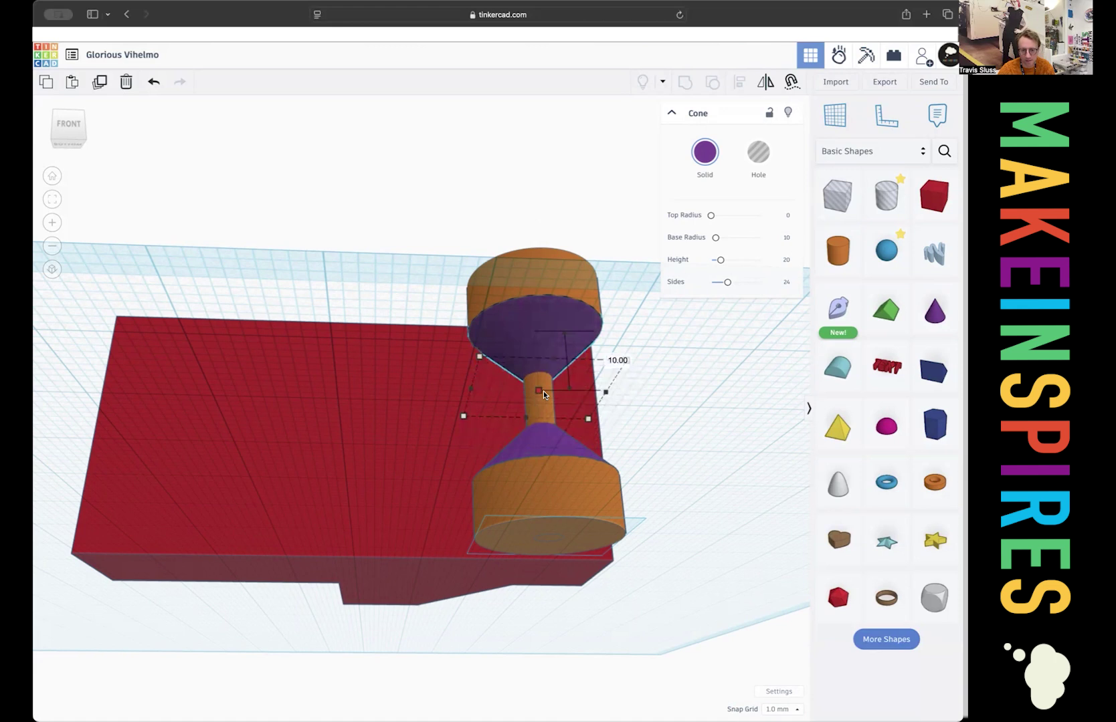
pyautogui.moveTo(671, 469); pyautogui.dragTo(415, 333, button='right')
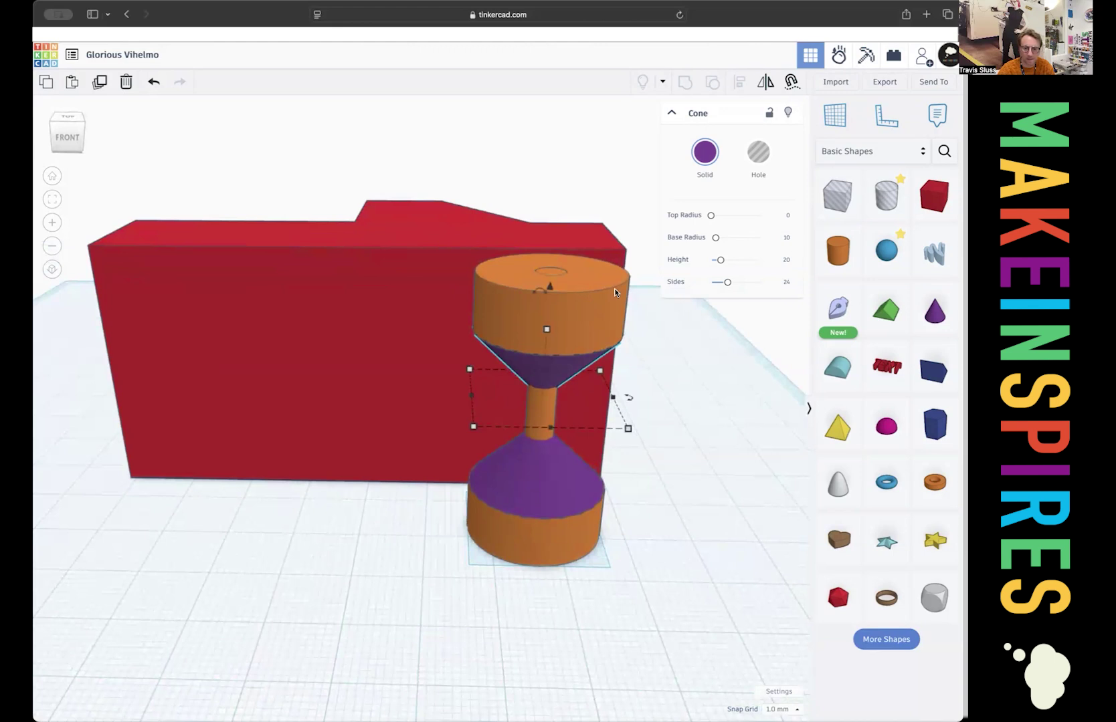
# Group both wheel cylinders, the two purple cones and the axle into one orange spool.
pyautogui.click(575, 308)
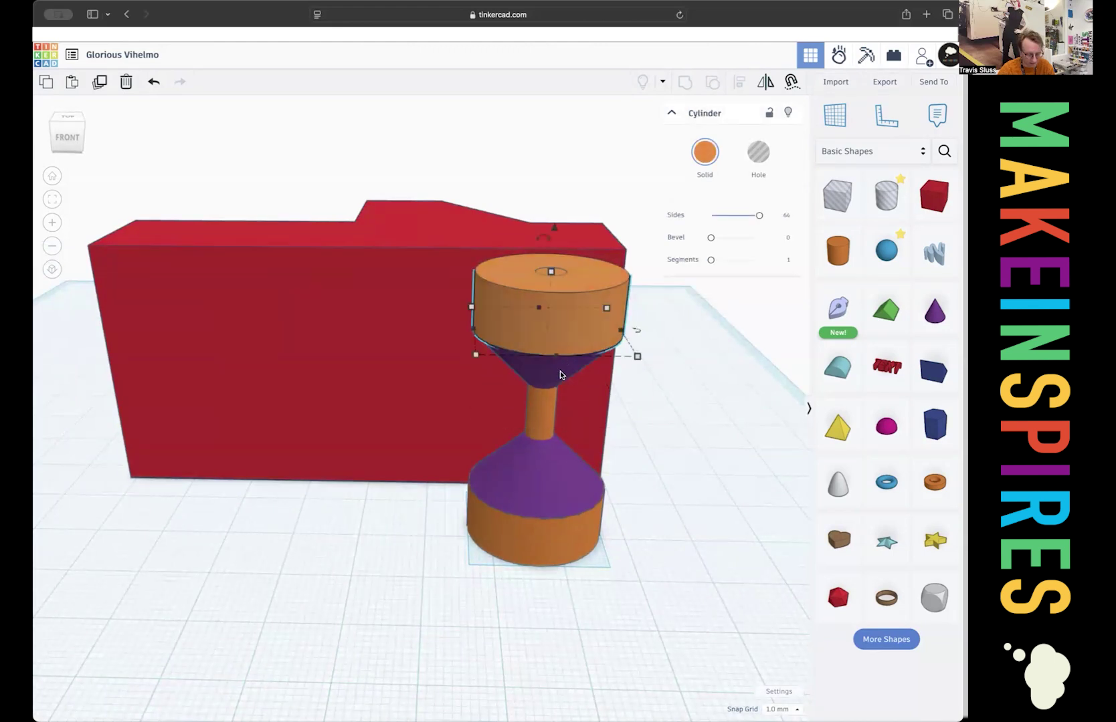
pyautogui.keyDown('shift'); pyautogui.click(559, 374); pyautogui.keyUp('shift')
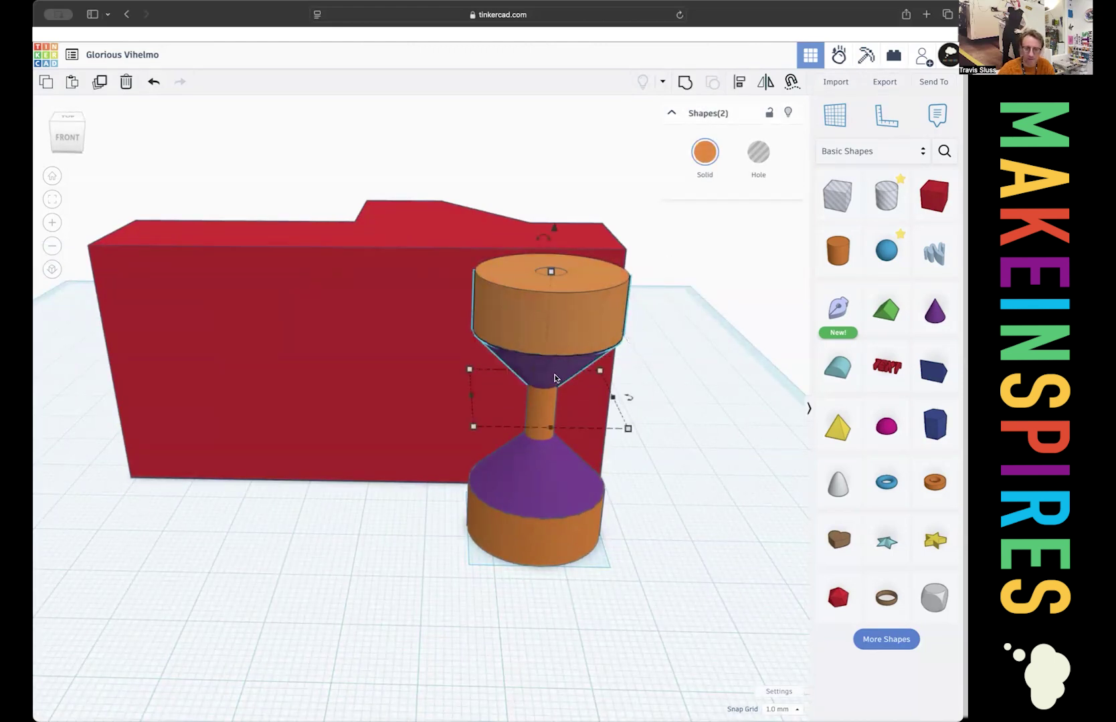
pyautogui.keyDown('shift'); pyautogui.click(542, 411); pyautogui.keyUp('shift')
pyautogui.keyDown('shift'); pyautogui.click(553, 476); pyautogui.keyUp('shift')
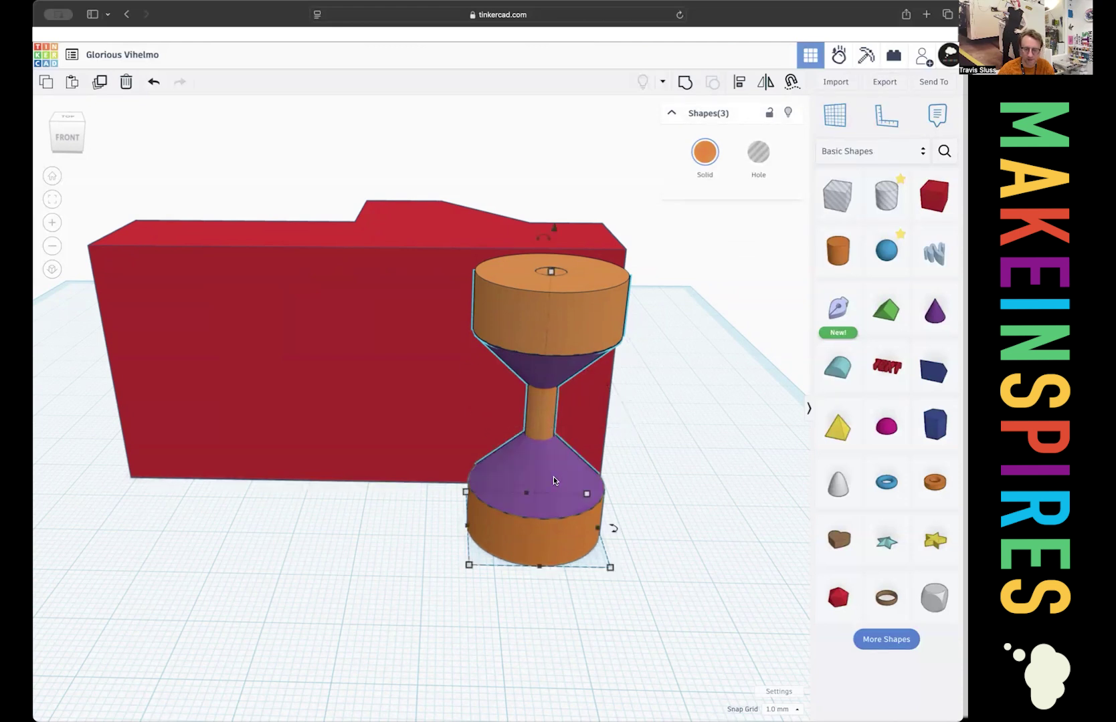
pyautogui.click(684, 82)
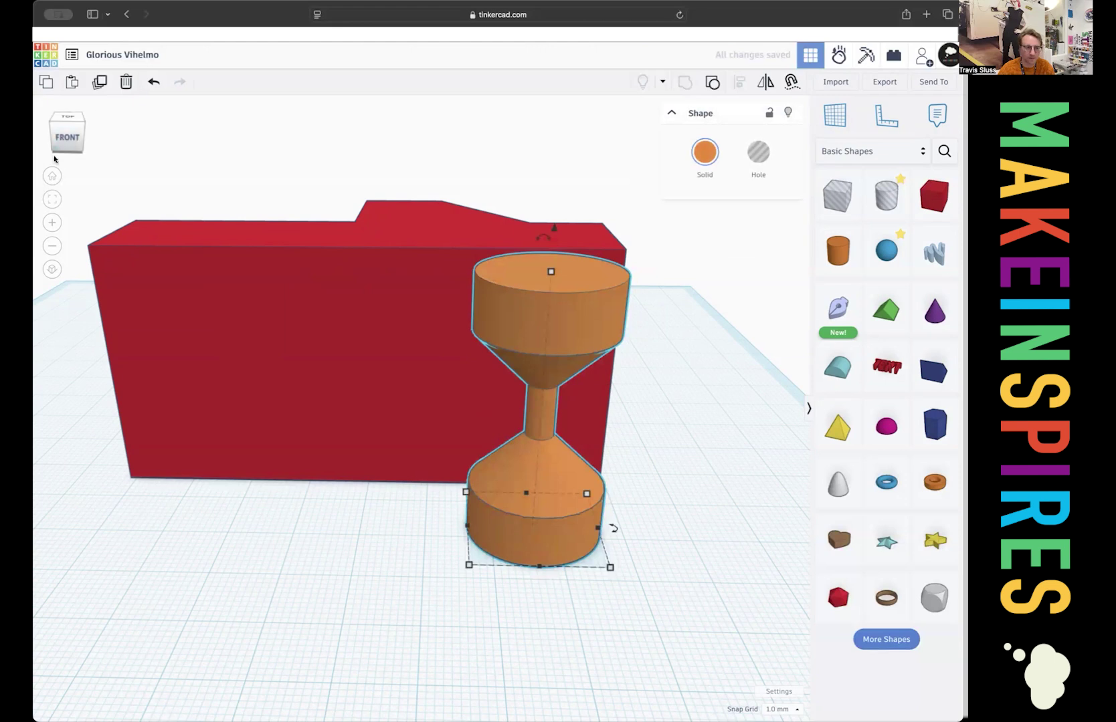
pyautogui.click(52, 176)
# Move the orange spool into the red body's right end, nudging it back and left.
pyautogui.scroll(2, 490, 432)
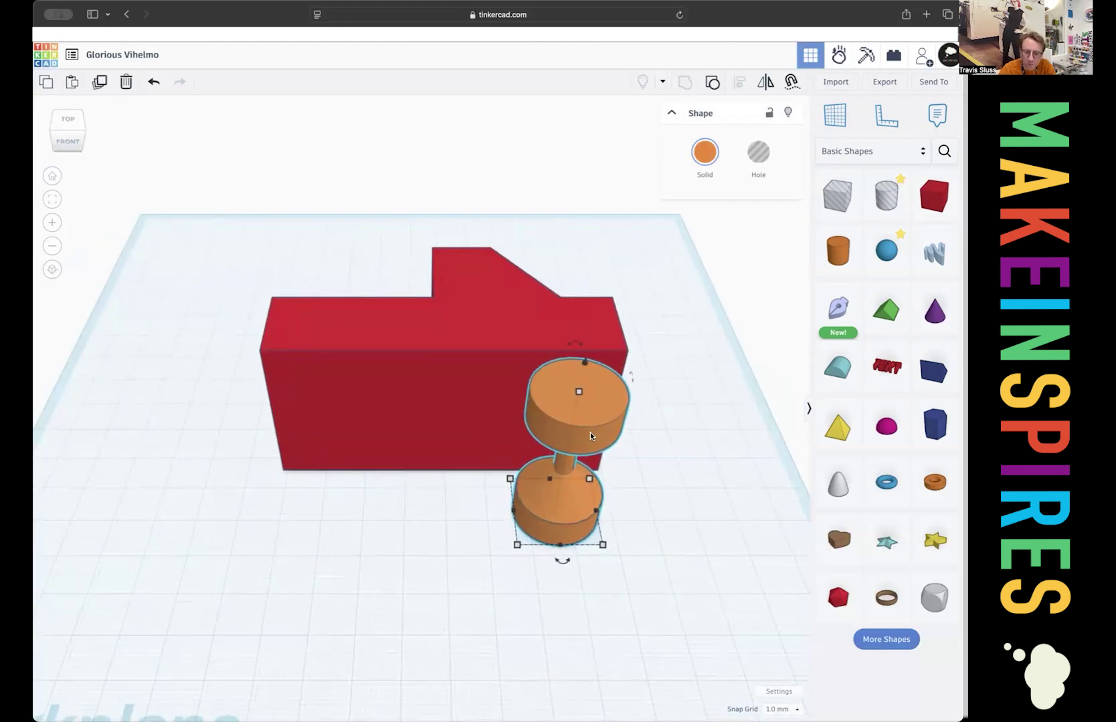
pyautogui.moveTo(590, 432); pyautogui.dragTo(583, 383)
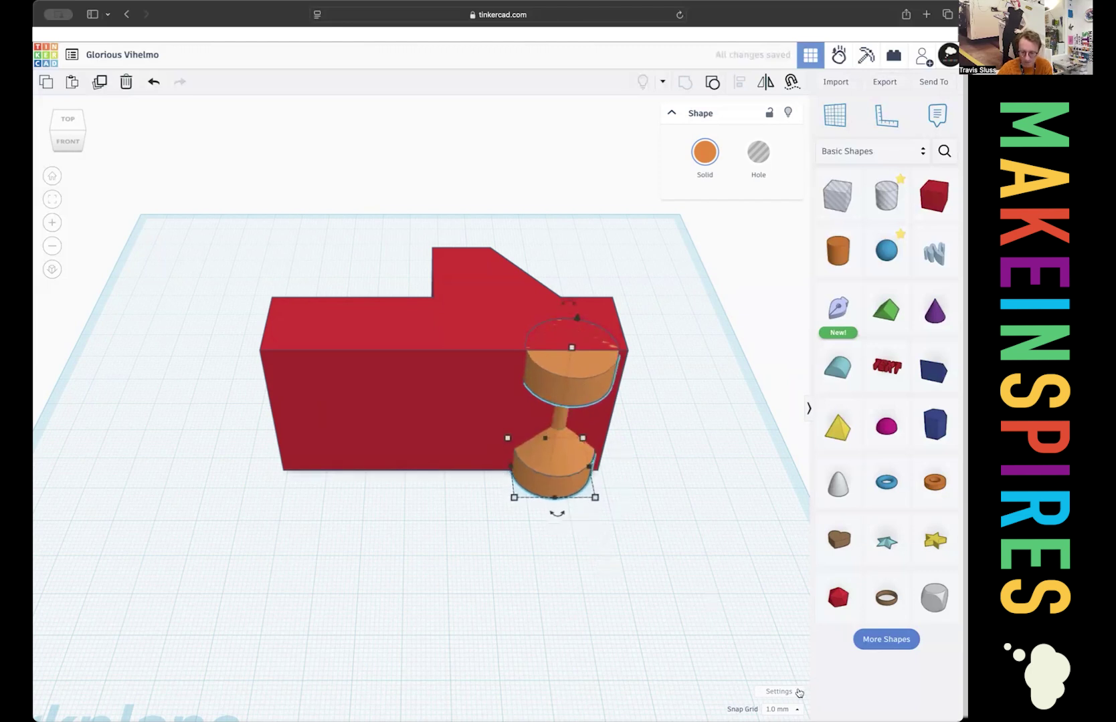
pyautogui.press('Up')
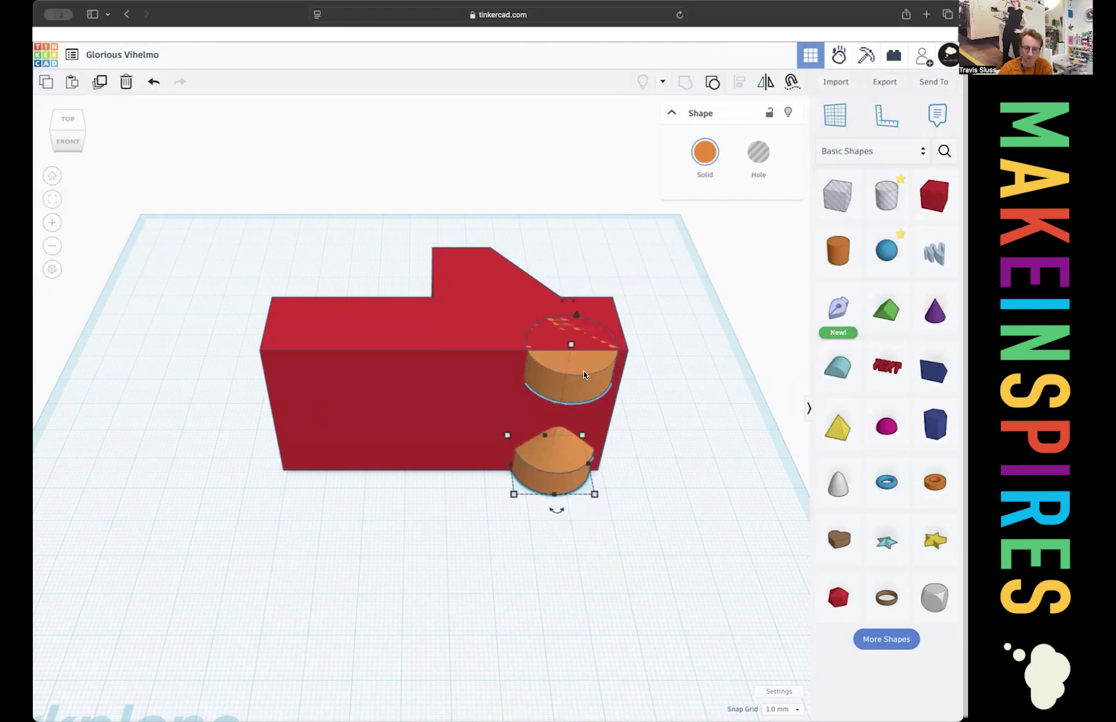
pyautogui.press('Up')
pyautogui.press('Up')
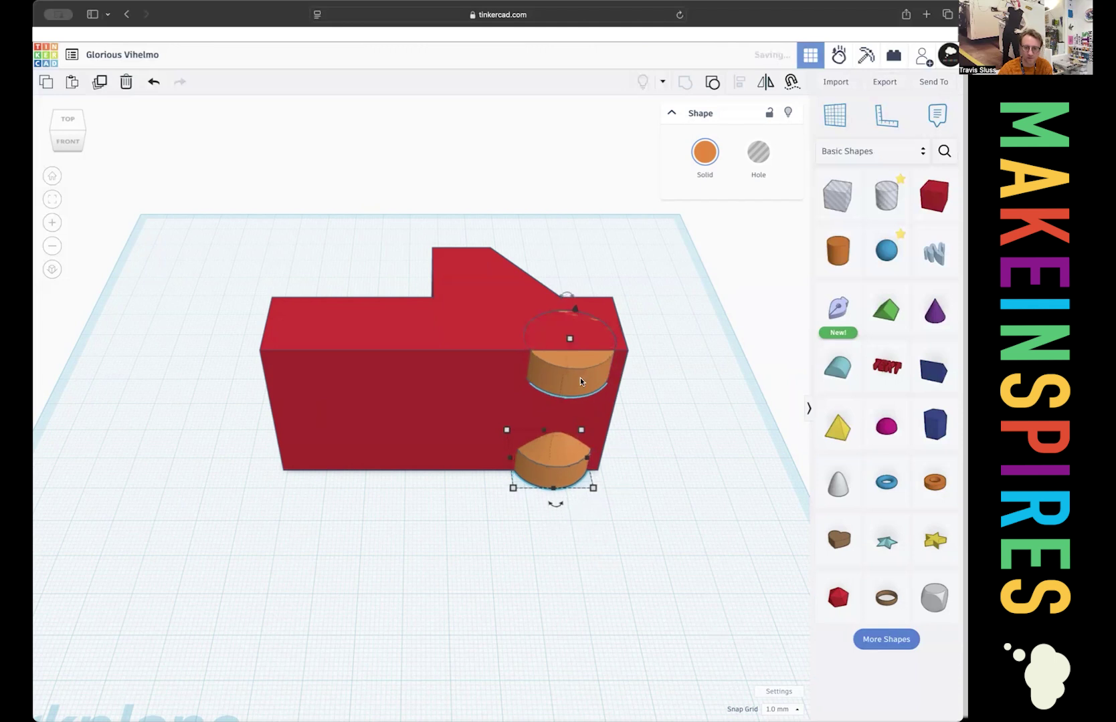
pyautogui.press('Left')
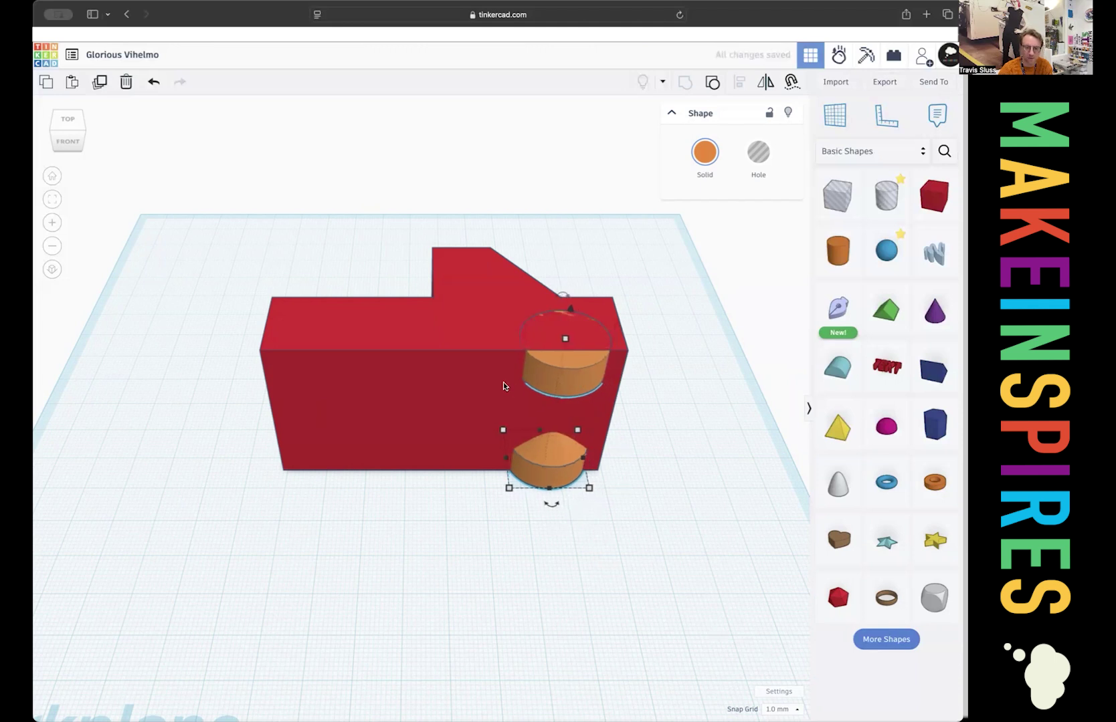
# Convert both orange wheel pieces to holes, readjust the upper hole's height, and select both.
pyautogui.click(99, 82)
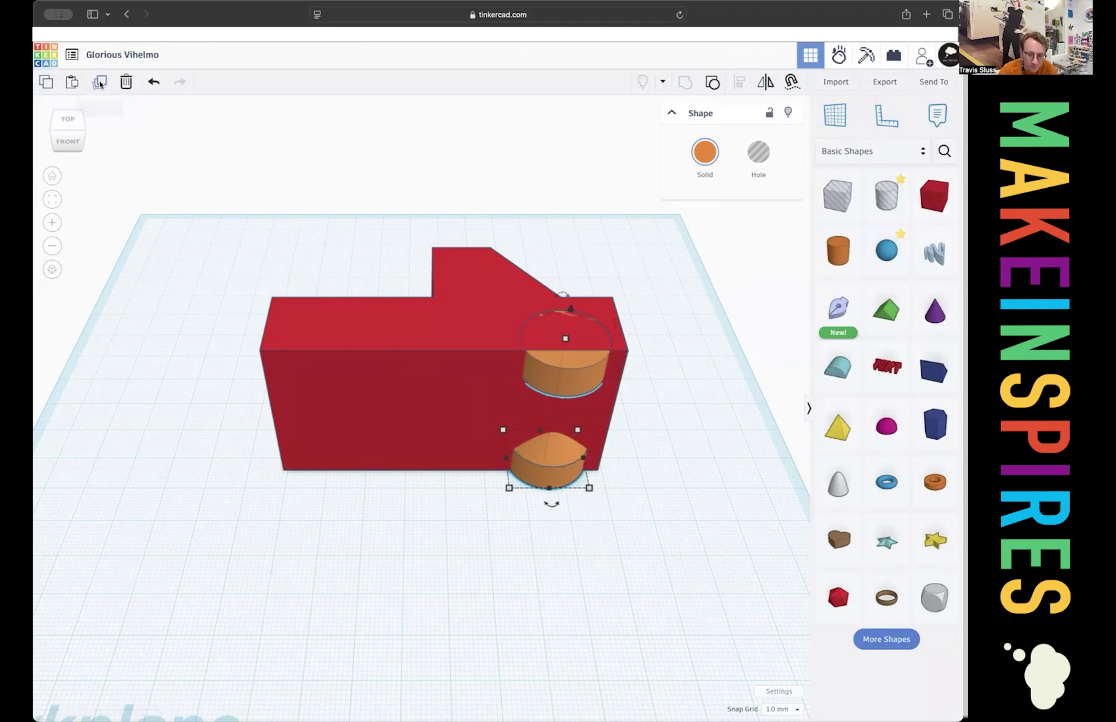
pyautogui.click(763, 153)
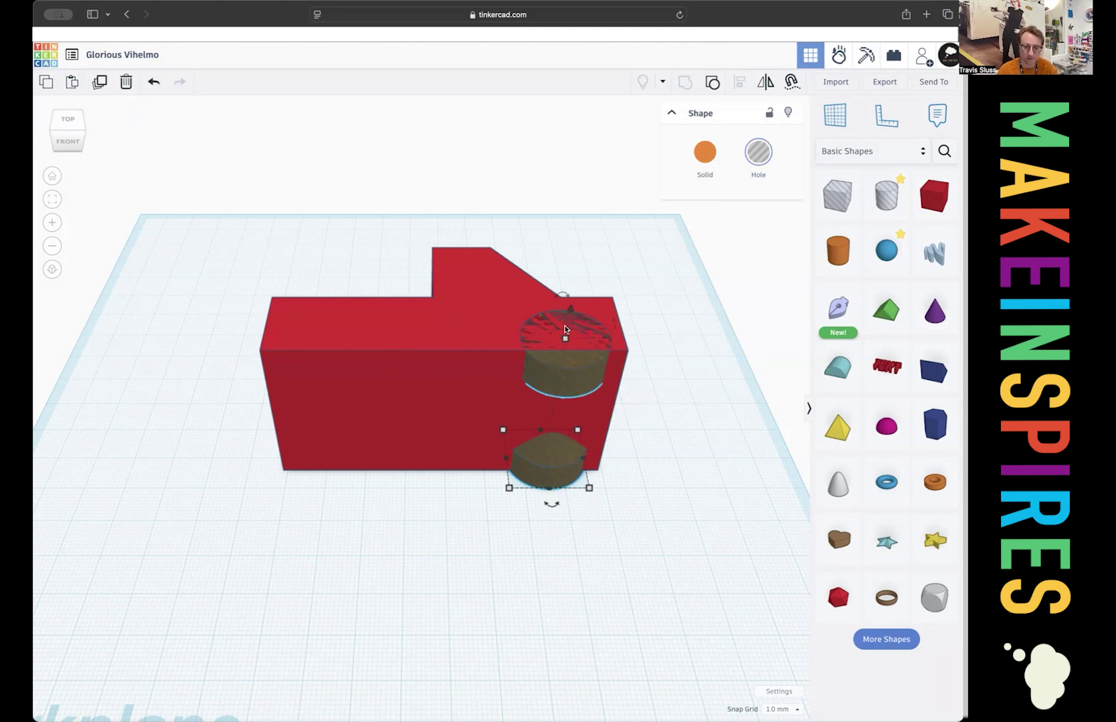
pyautogui.moveTo(567, 337)
pyautogui.moveTo(564, 343); pyautogui.dragTo(572, 319)
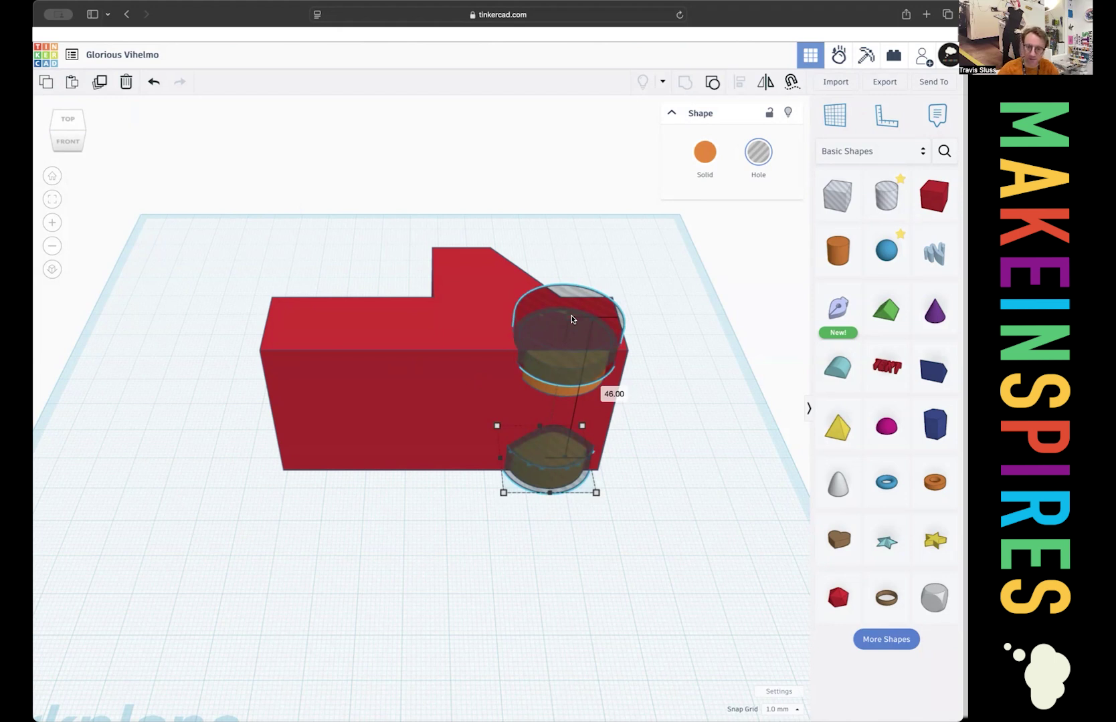
pyautogui.moveTo(572, 319); pyautogui.dragTo(572, 319)
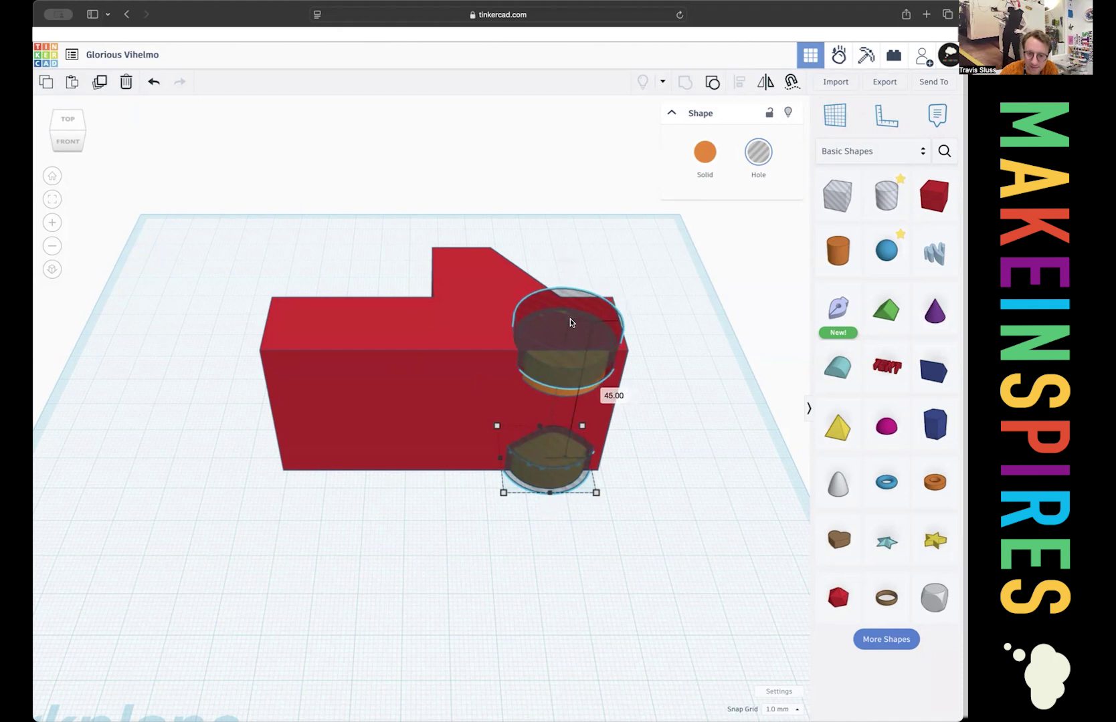
pyautogui.moveTo(569, 320); pyautogui.dragTo(568, 340)
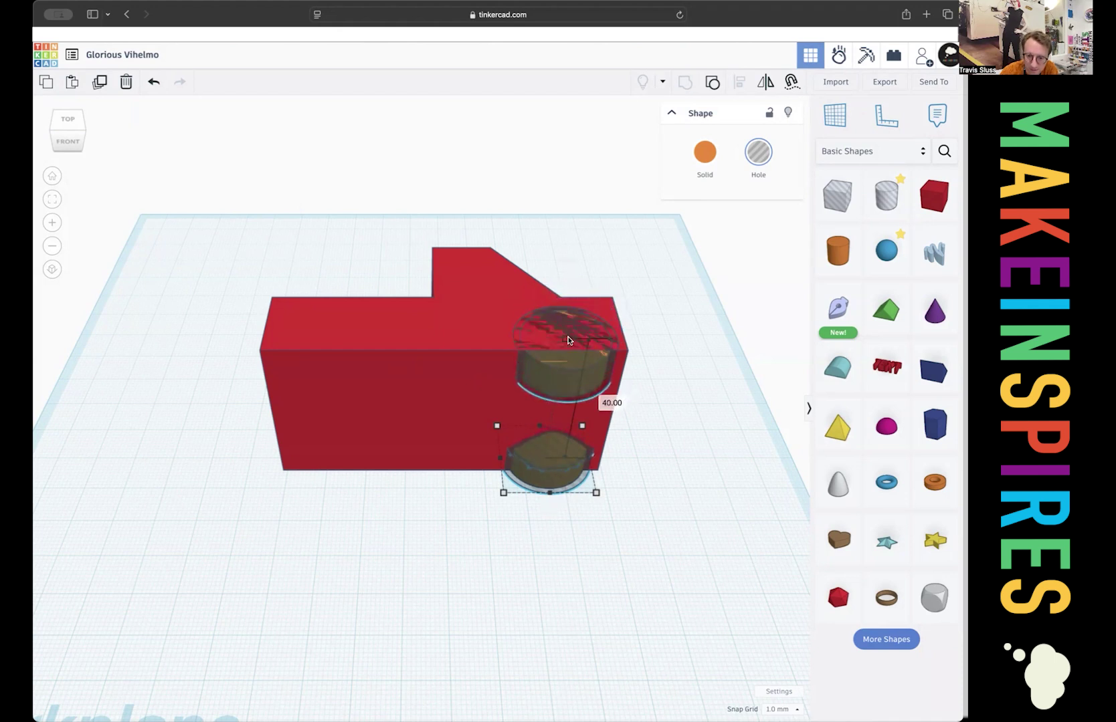
pyautogui.click(633, 507)
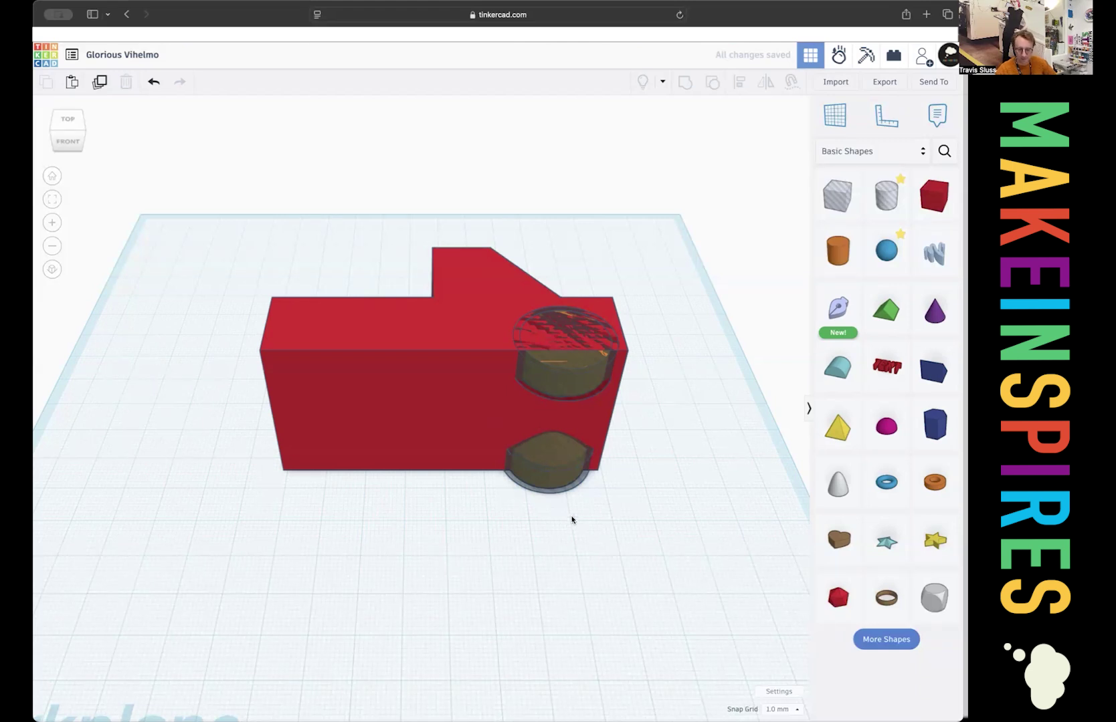
pyautogui.moveTo(525, 498); pyautogui.dragTo(478, 478)
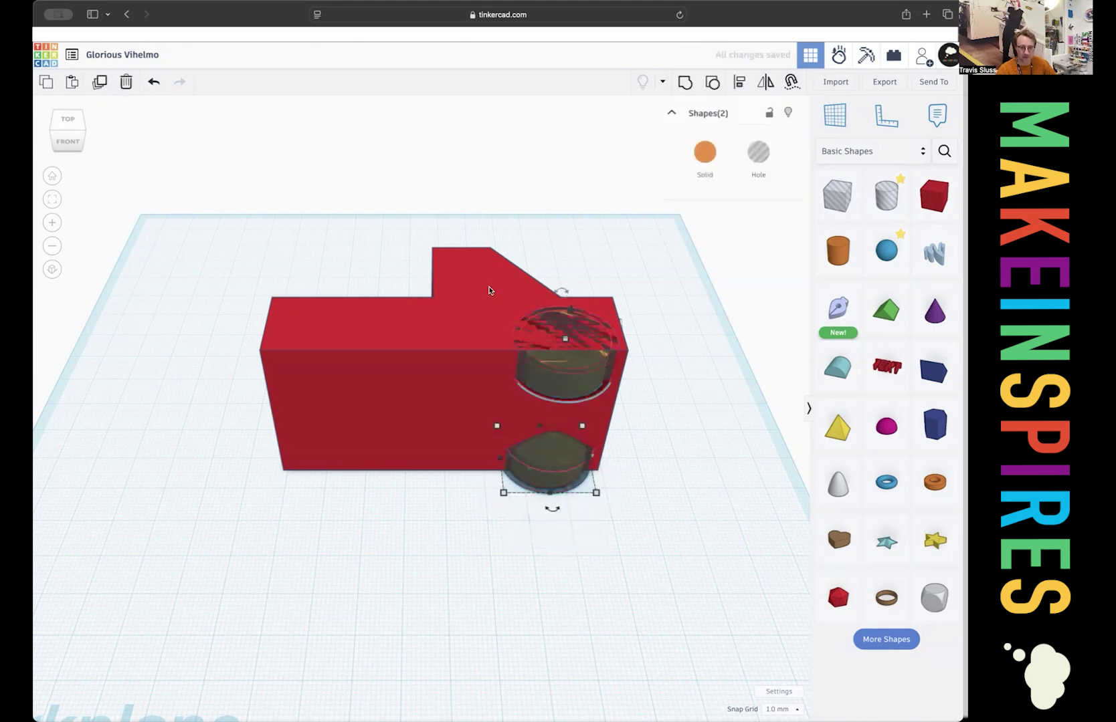
# Duplicate both wheel holes with Ctrl+D and slide the copies to the body's left end.
pyautogui.press('Left')
pyautogui.press('Left')
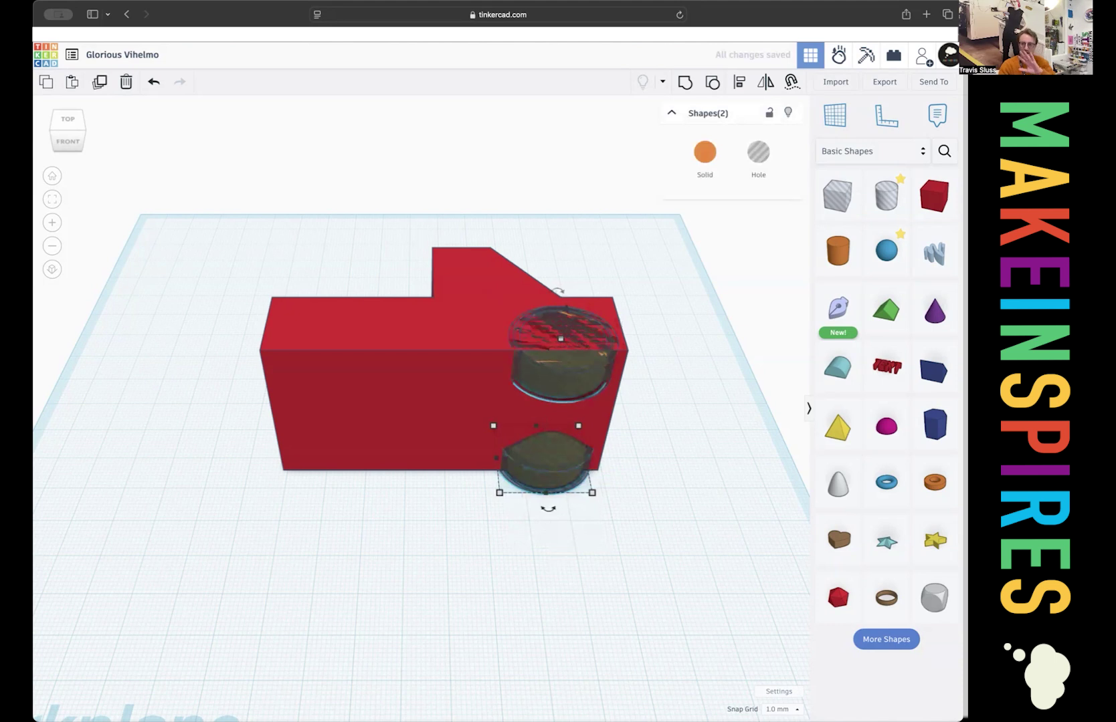
pyautogui.hotkey('ctrl', 'd')
pyautogui.press('Left')
pyautogui.press('Left')
pyautogui.press('Left')
pyautogui.press('Left')
pyautogui.press('Left')
pyautogui.press('Left')
pyautogui.press('Left')
pyautogui.press('Left')
pyautogui.press('Left')
pyautogui.press('Left')
pyautogui.press('Left')
pyautogui.press('Left')
pyautogui.press('Left')
pyautogui.press('Left')
pyautogui.press('Left')
pyautogui.press('Left')
pyautogui.press('Left')
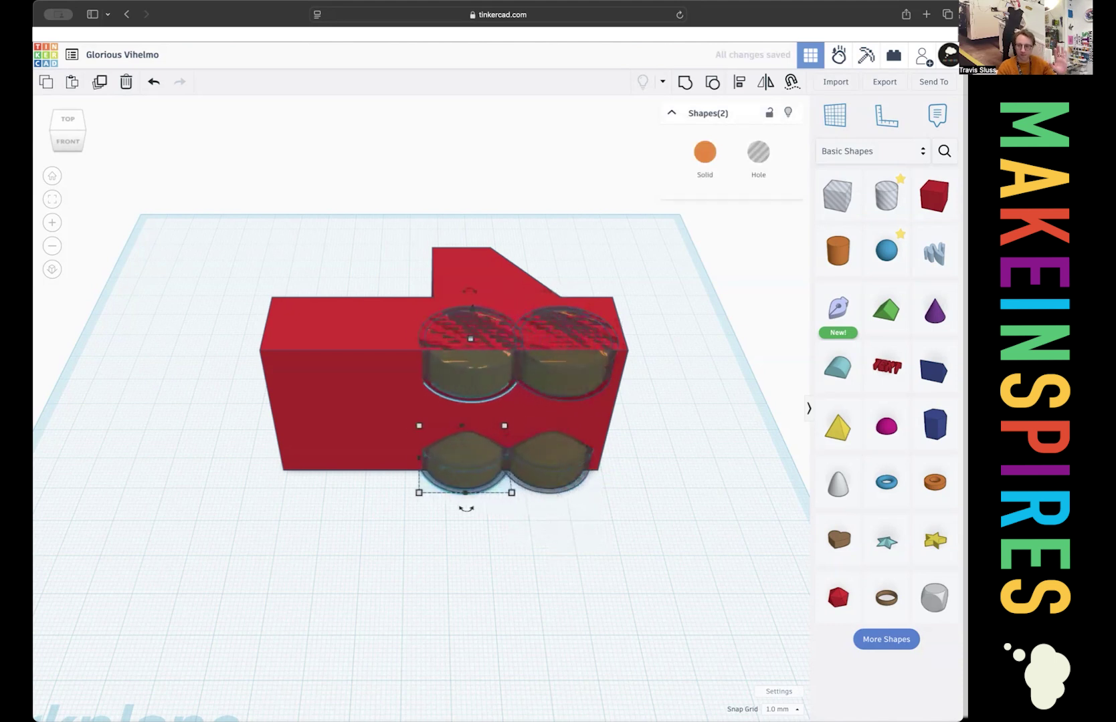
pyautogui.press('Left')
pyautogui.press('Left')
pyautogui.press('Left')
pyautogui.press('Left')
pyautogui.press('Left')
pyautogui.press('Left')
pyautogui.press('Left')
pyautogui.press('Left')
pyautogui.press('Left')
pyautogui.press('Left')
pyautogui.press('Left')
pyautogui.press('Left')
pyautogui.press('Left')
pyautogui.press('Left')
pyautogui.press('Left')
pyautogui.press('Left')
pyautogui.press('Left')
pyautogui.press('Left')
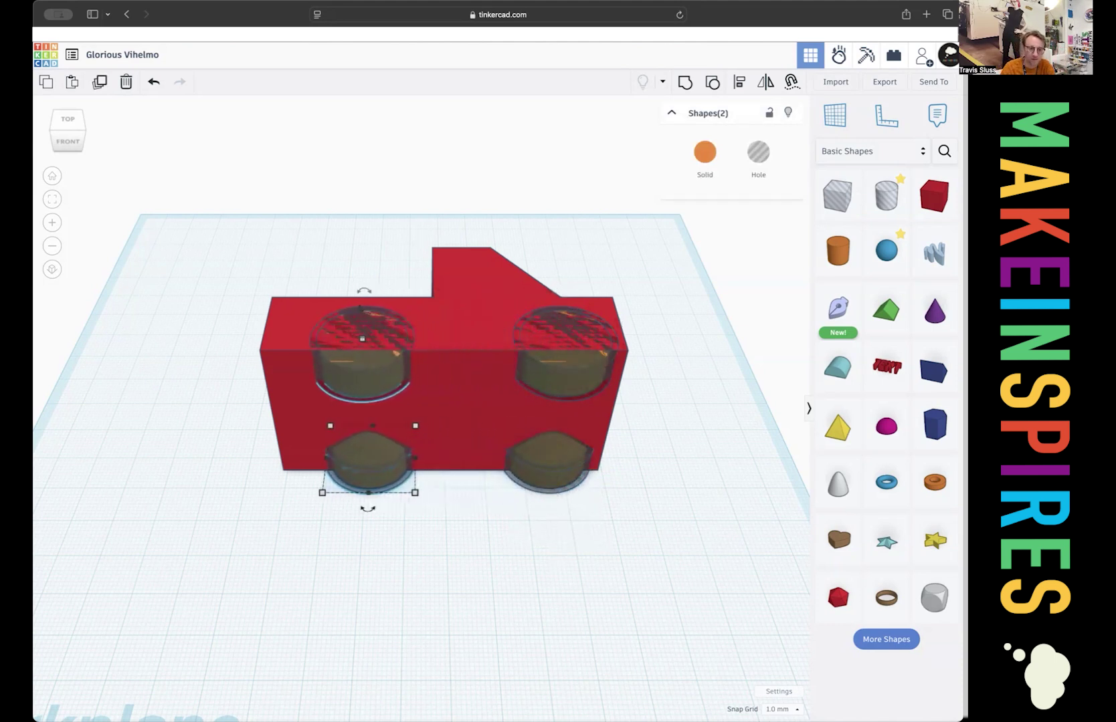
pyautogui.press('Left')
pyautogui.press('Left')
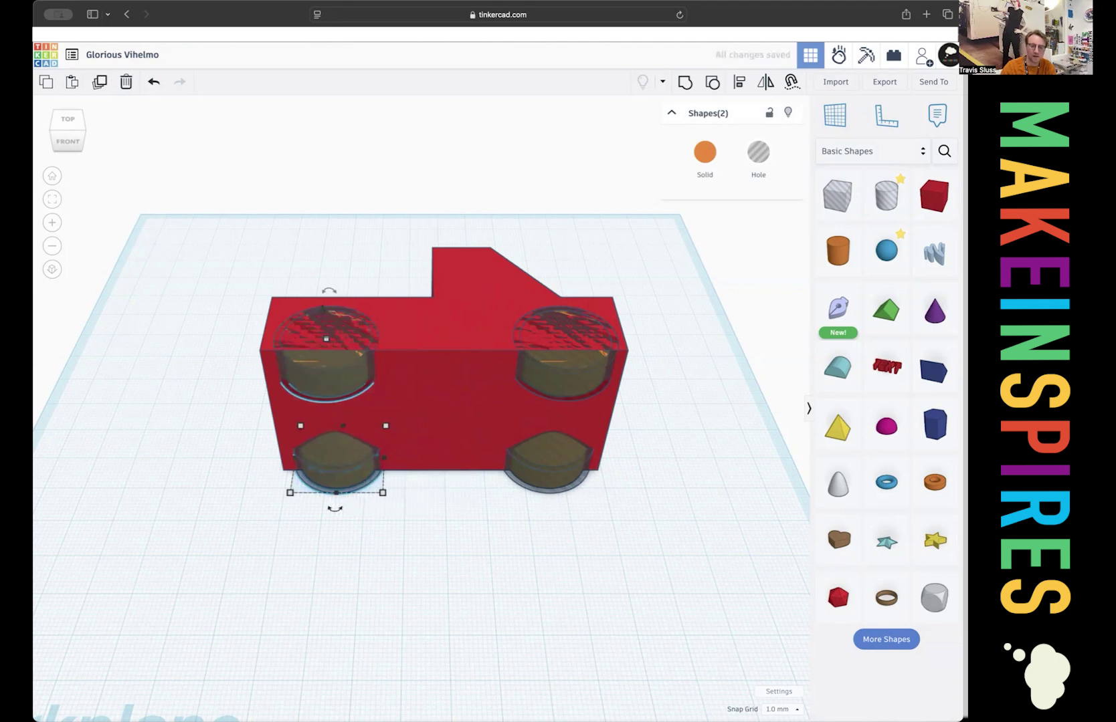
pyautogui.click(479, 594)
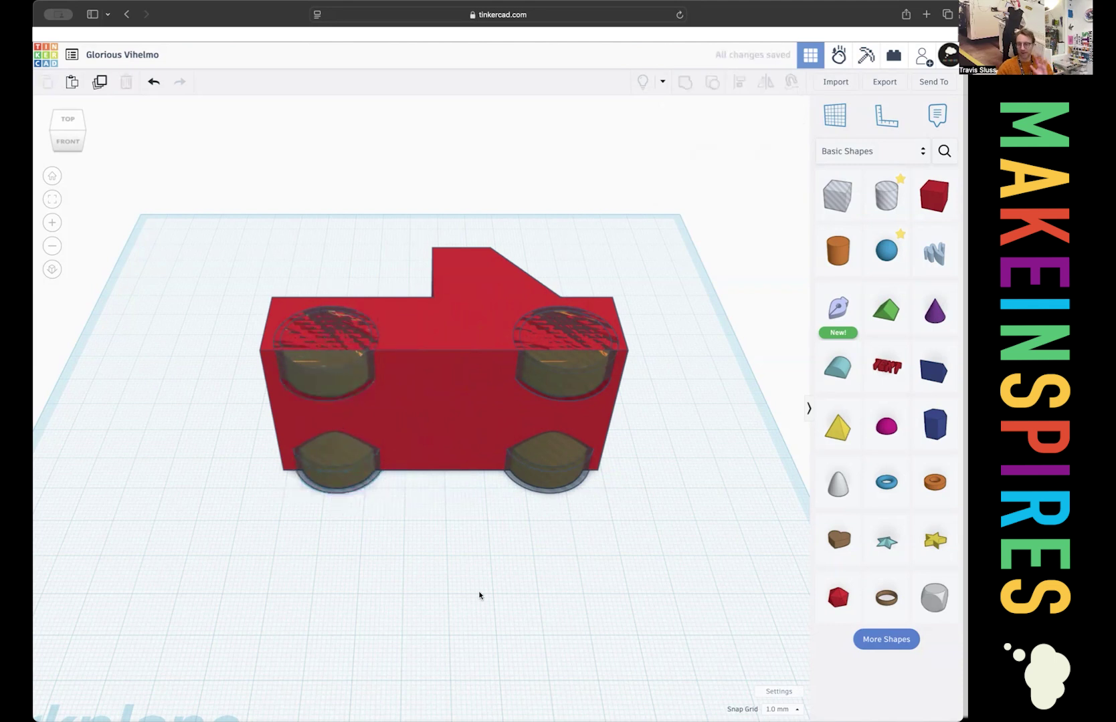
# Group the red body with both lower wheel holes, cutting wheel wells at each end.
pyautogui.click(364, 467)
pyautogui.keyDown('shift'); pyautogui.click(535, 480); pyautogui.keyUp('shift')
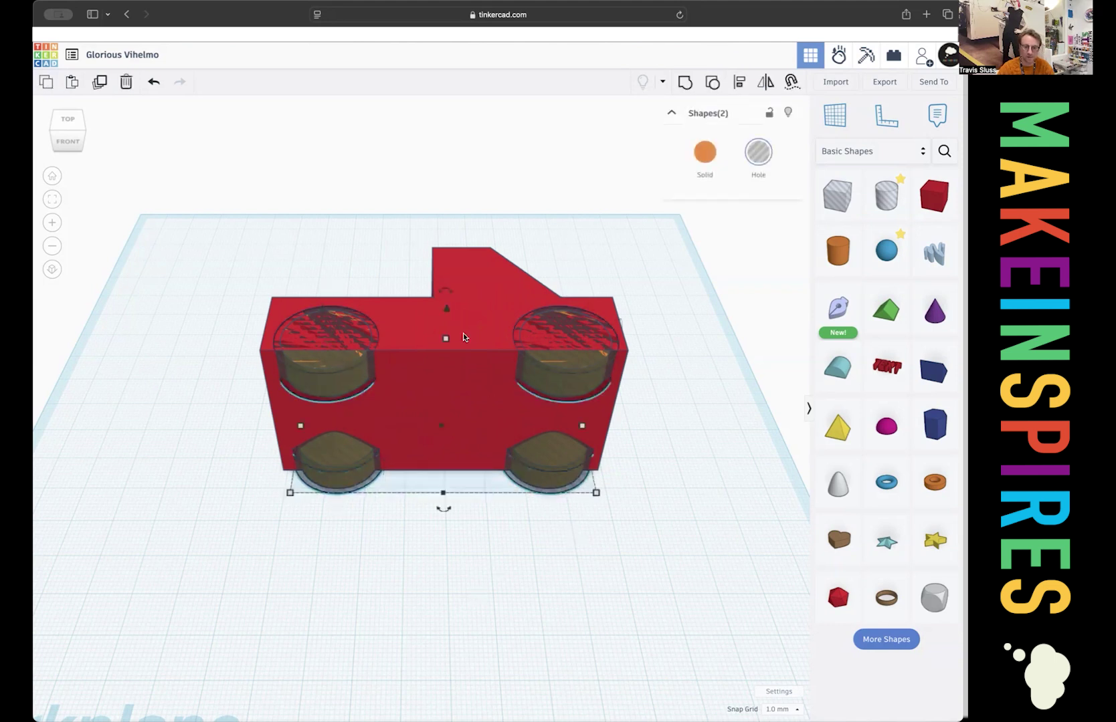
pyautogui.keyDown('shift'); pyautogui.click(479, 365); pyautogui.keyUp('shift')
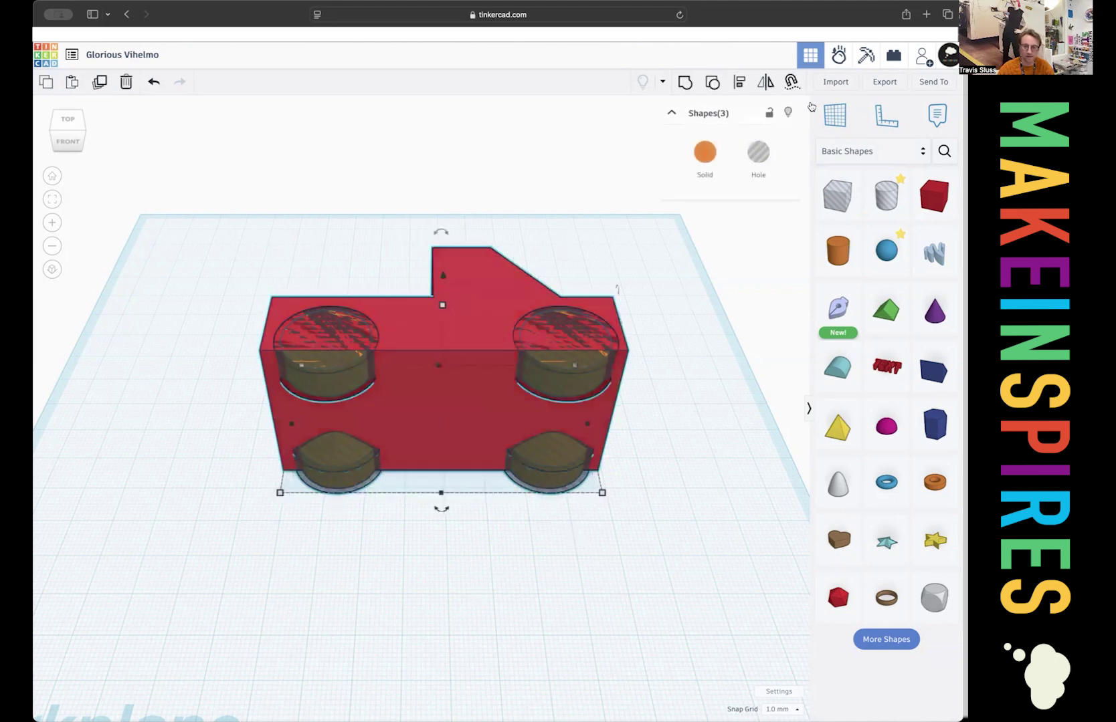
pyautogui.click(686, 84)
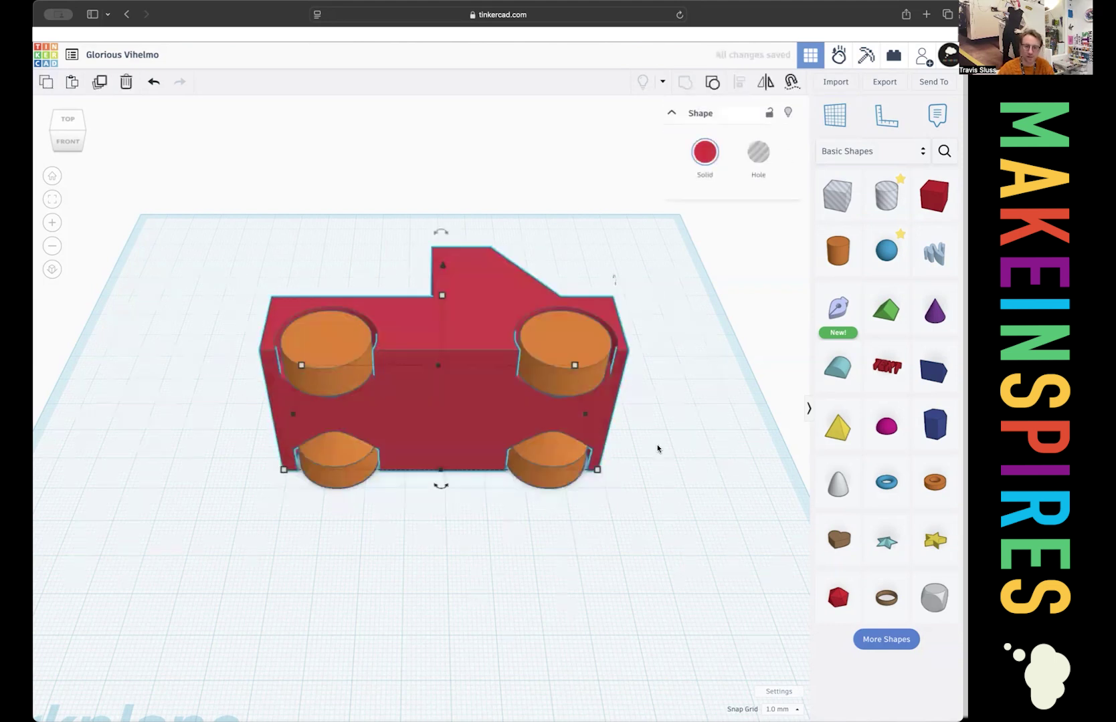
pyautogui.click(503, 531)
pyautogui.moveTo(454, 535); pyautogui.dragTo(672, 649, button='right')
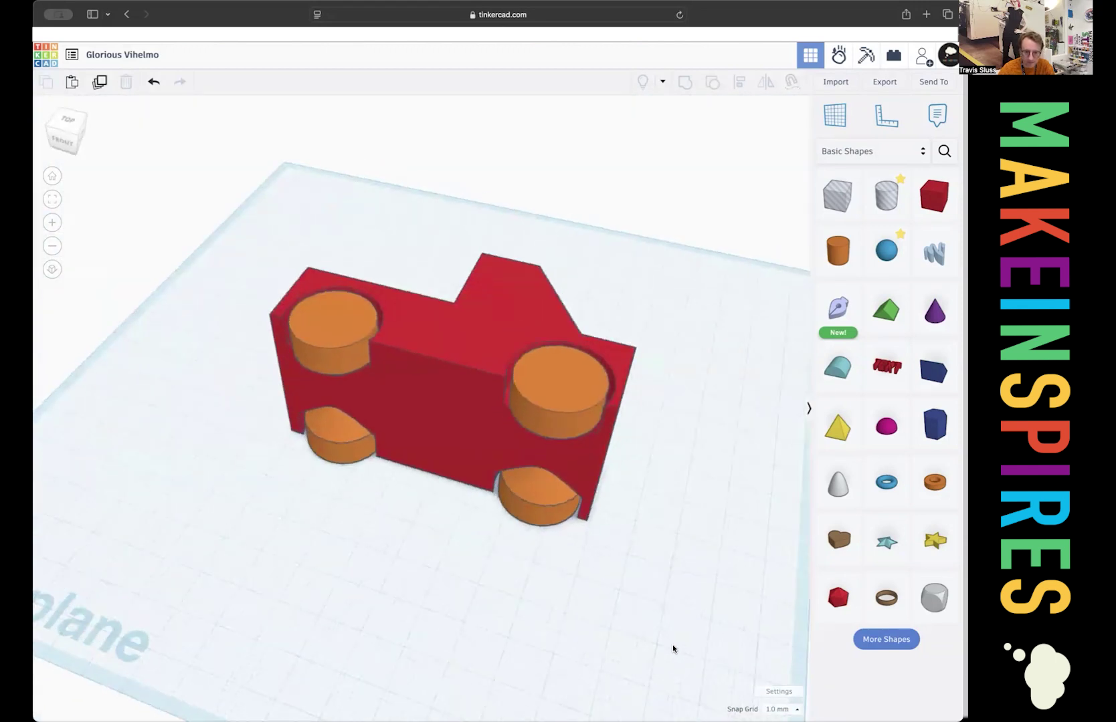
pyautogui.moveTo(549, 504); pyautogui.dragTo(568, 403, button='right')
pyautogui.scroll(6, 568, 409)
# Undo the last edit and place a 54 mm tall Box hole over the right wheel.
pyautogui.click(558, 382)
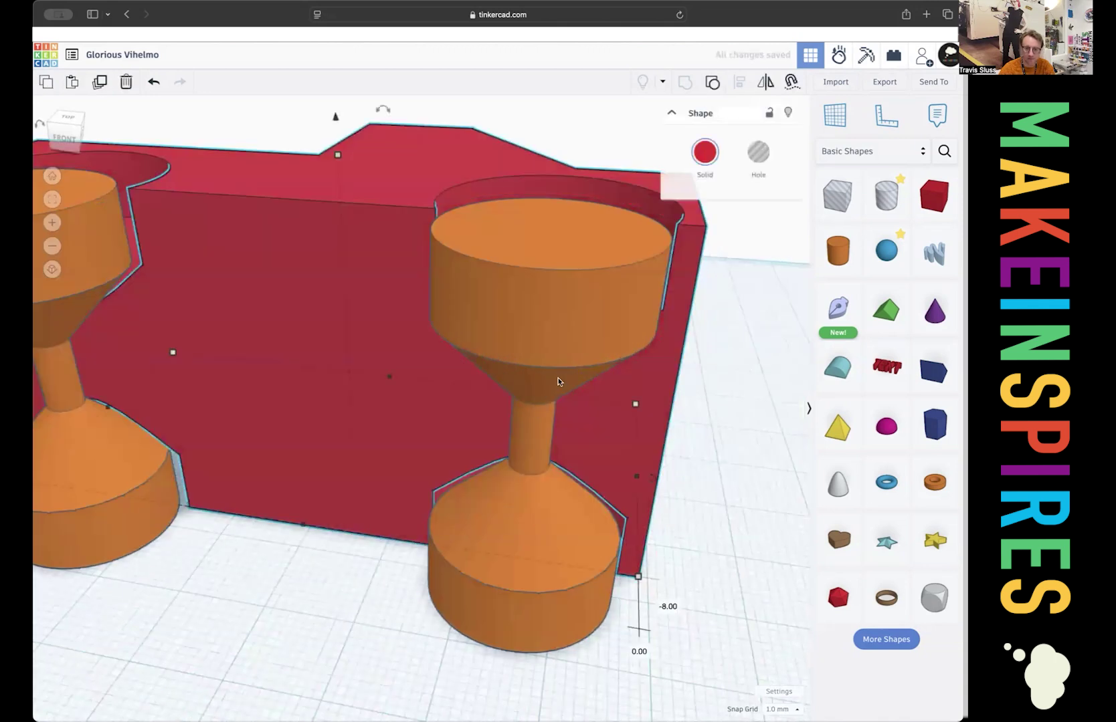
pyautogui.click(153, 81)
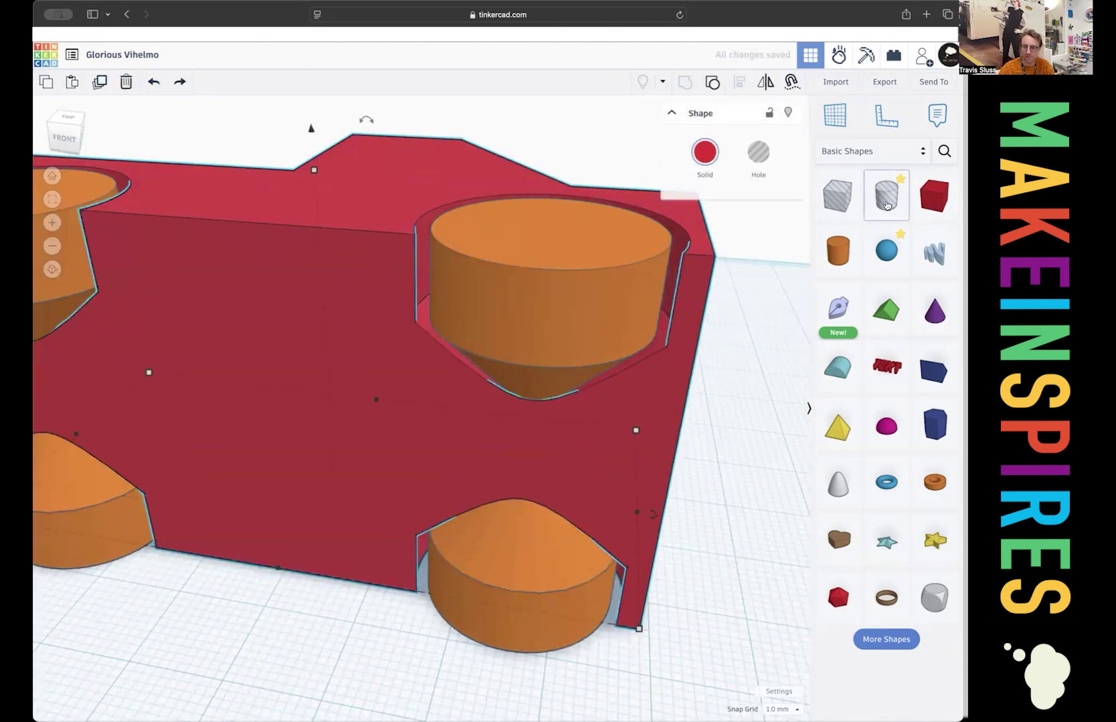
pyautogui.click(714, 546)
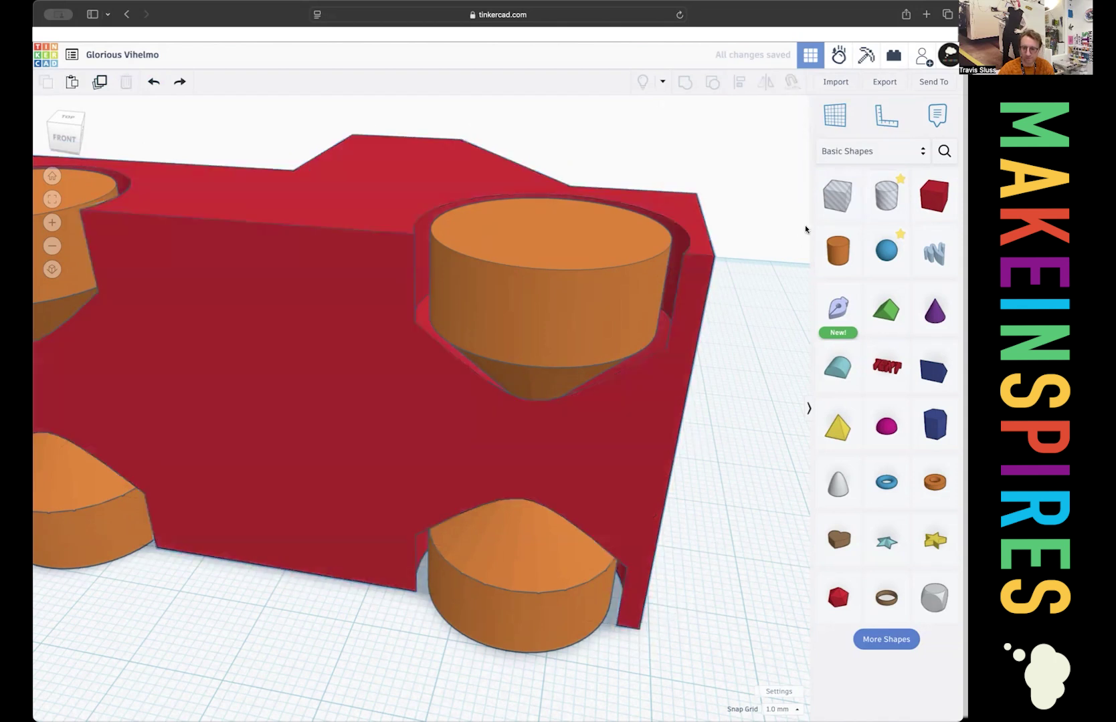
pyautogui.moveTo(838, 195); pyautogui.dragTo(508, 667)
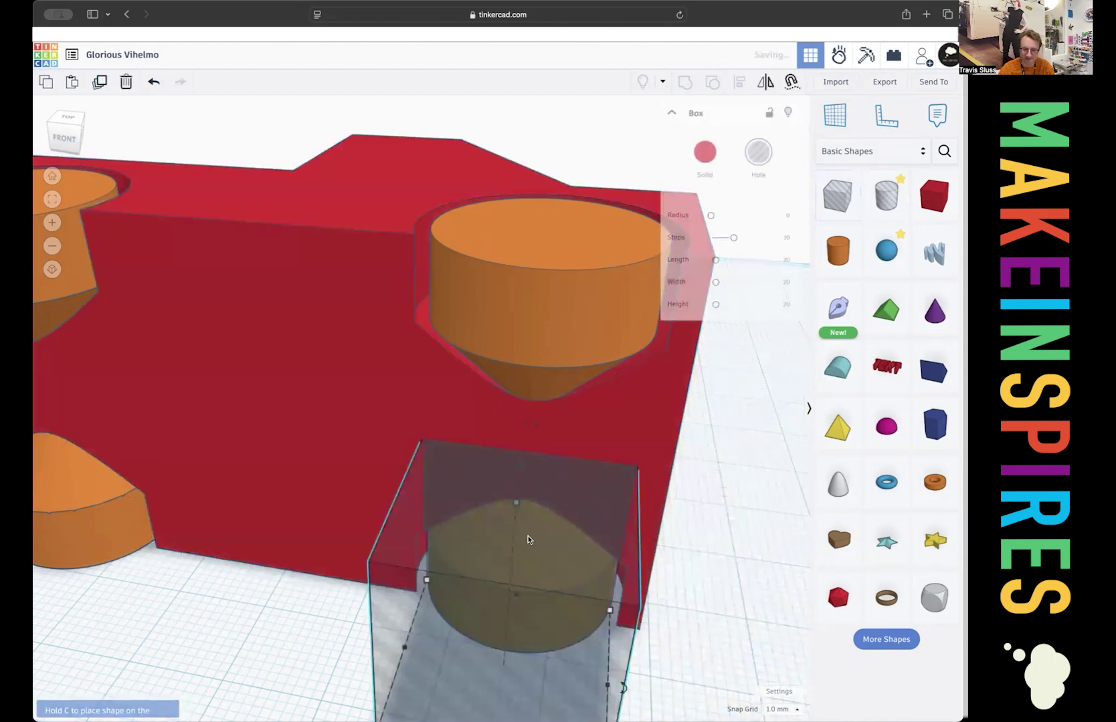
pyautogui.moveTo(518, 507); pyautogui.dragTo(548, 174)
# Group the box hole with the body to inspect the cut, then undo the grouping.
pyautogui.hotkey('ctrl', 'a')
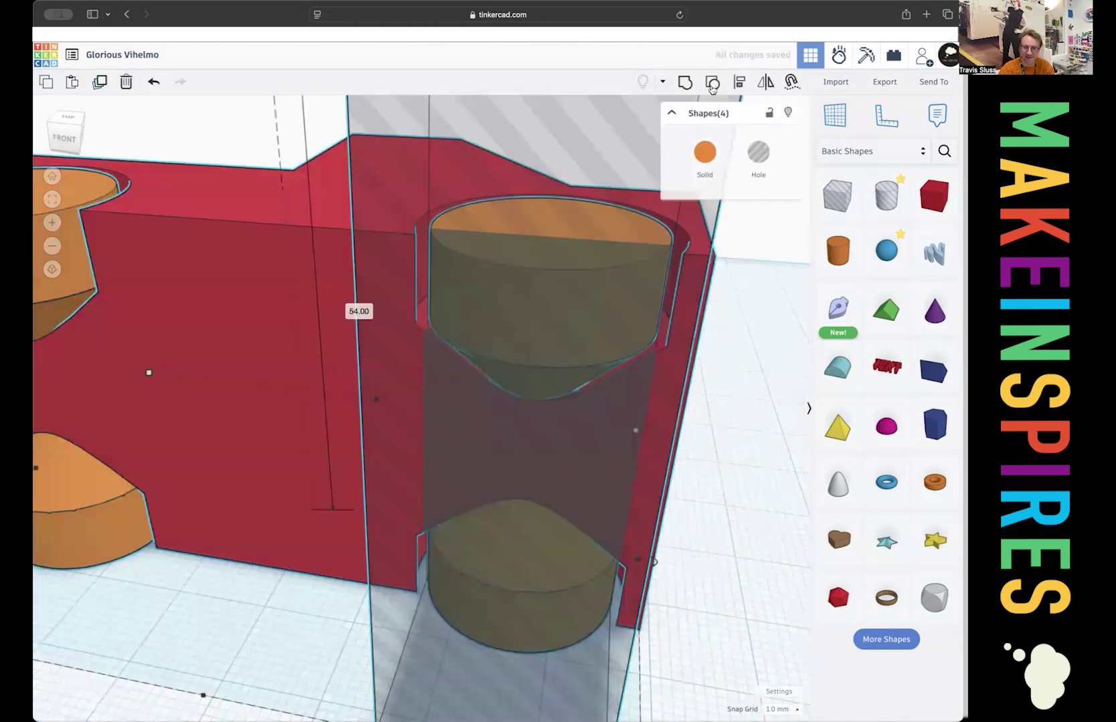
pyautogui.hotkey('ctrl', 'g')
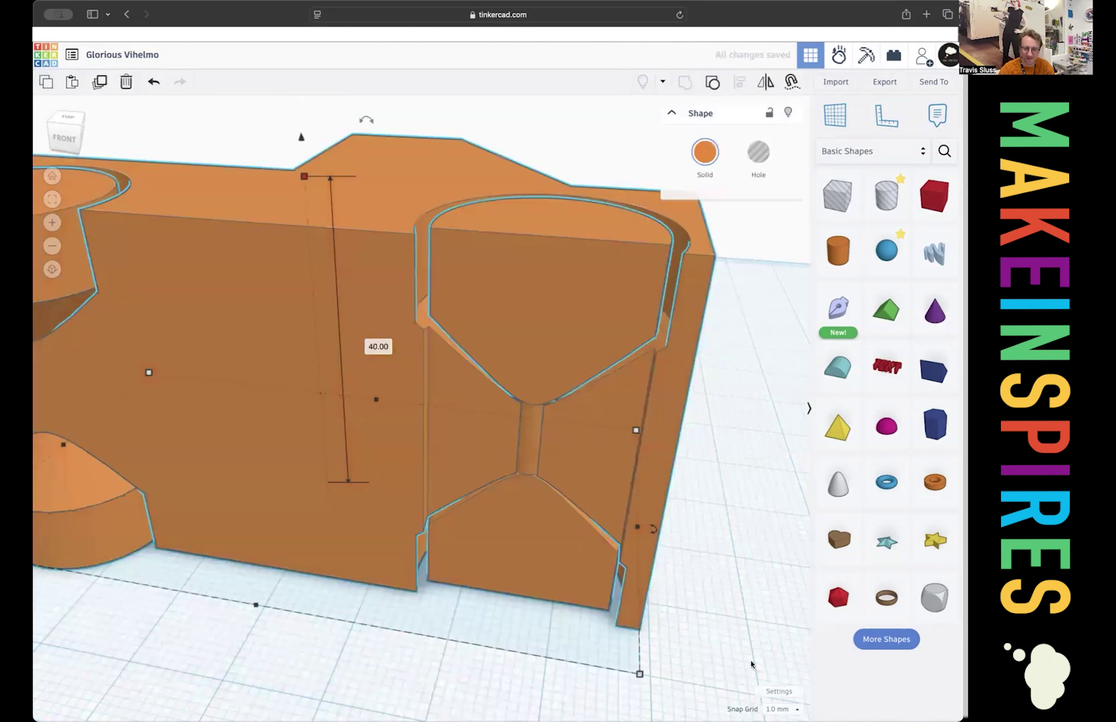
pyautogui.press('Escape')
pyautogui.scroll(6, 545, 453)
pyautogui.moveTo(544, 458); pyautogui.dragTo(535, 494, button='right')
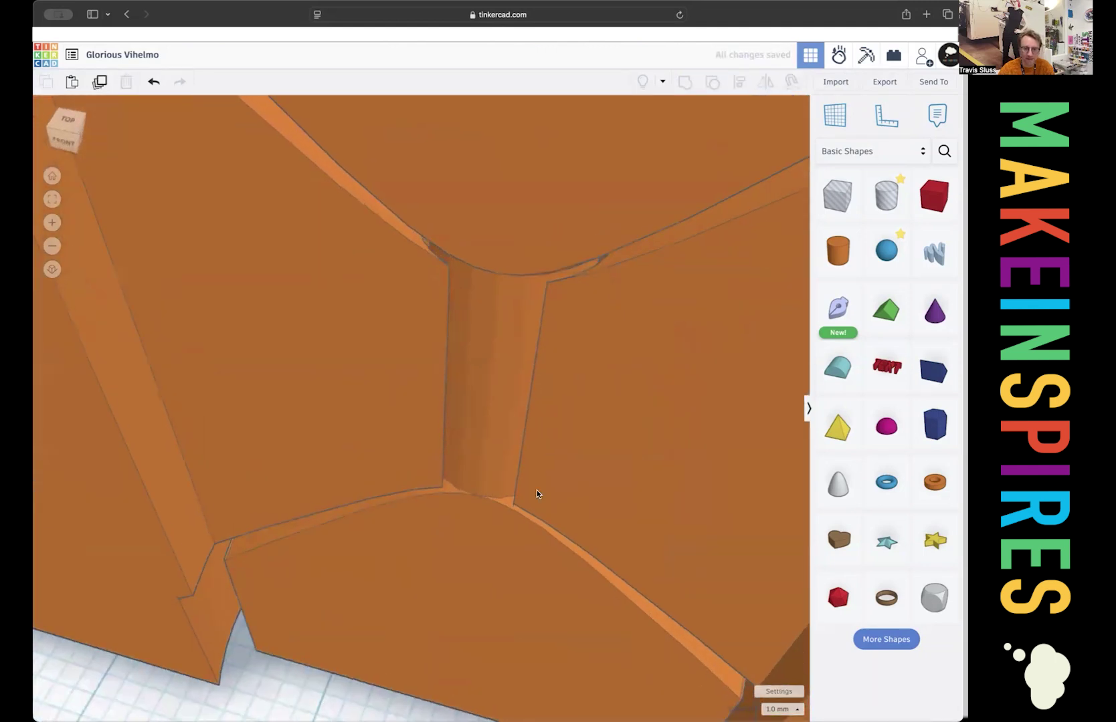
pyautogui.hotkey('ctrl', 'z')
pyautogui.scroll(-5, 528, 515)
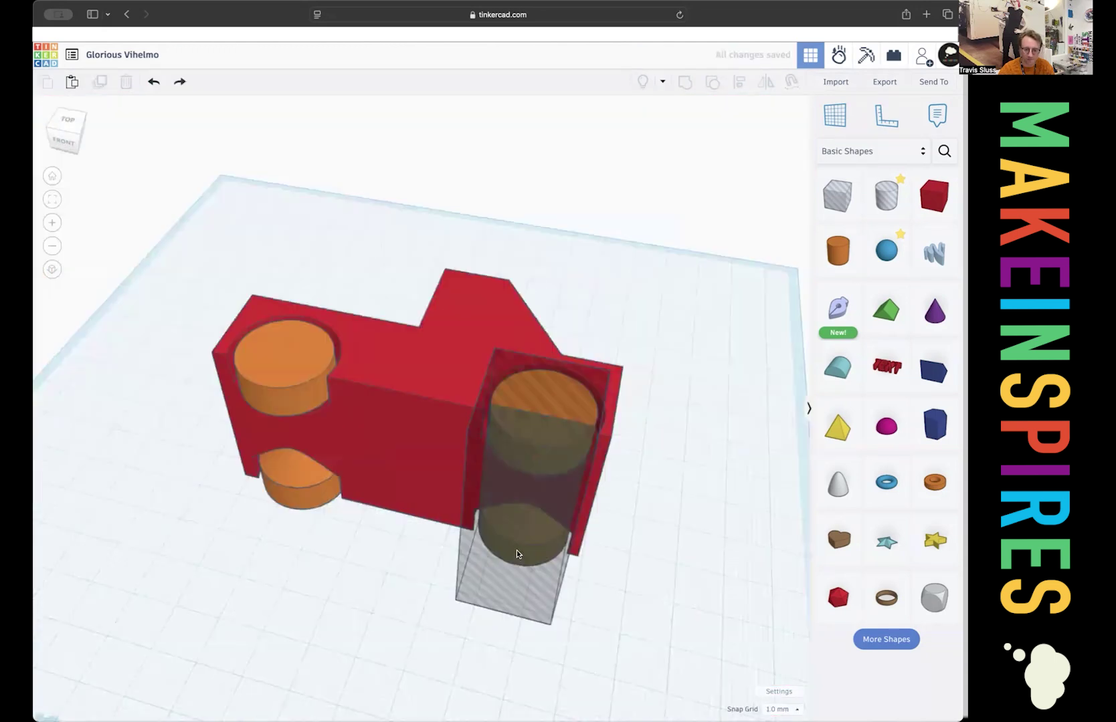
# Delete the test box hole and make the red truck body transparent.
pyautogui.click(517, 550)
pyautogui.press('Delete')
pyautogui.click(439, 423)
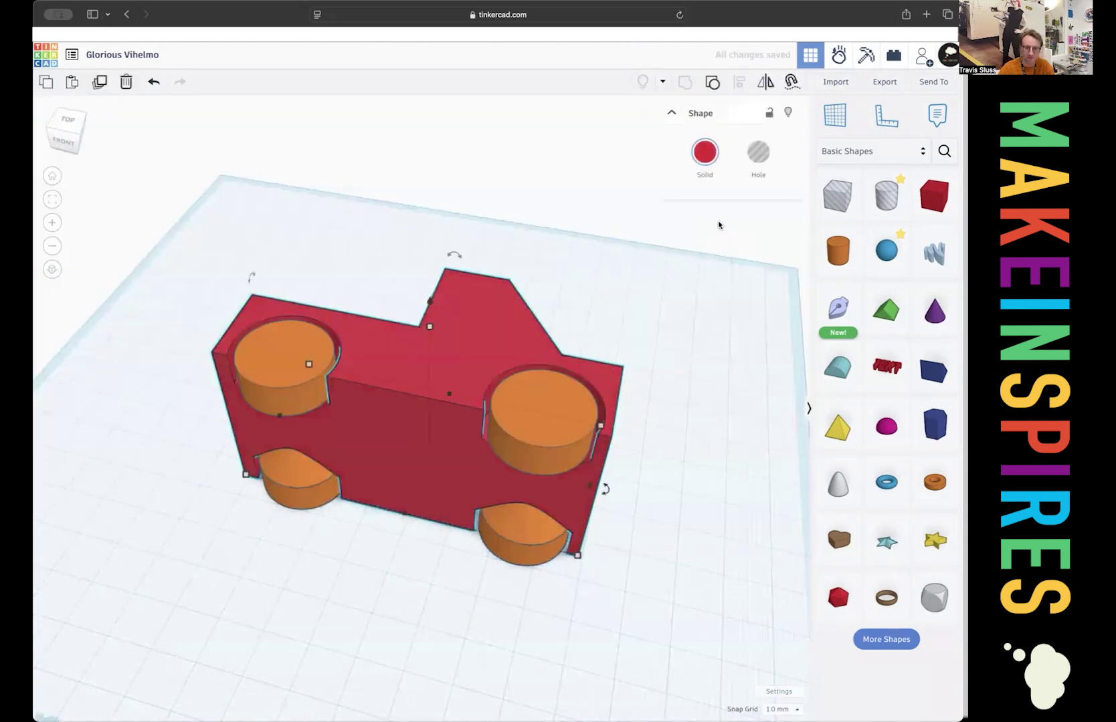
pyautogui.click(702, 156)
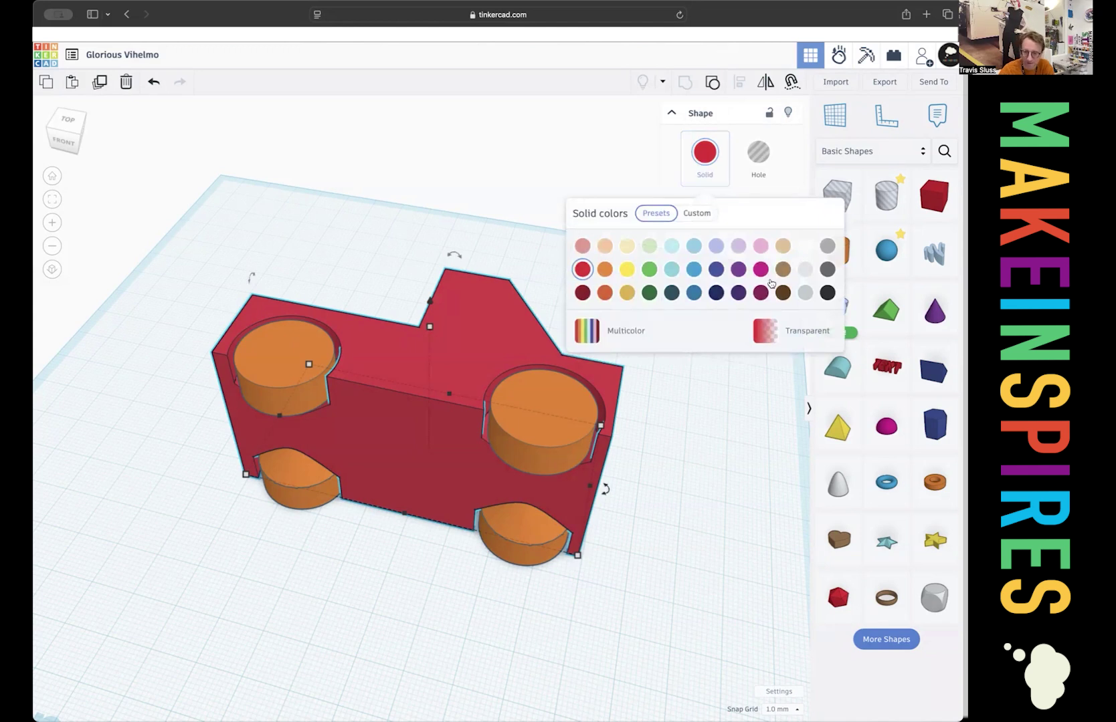
pyautogui.click(793, 331)
pyautogui.click(584, 607)
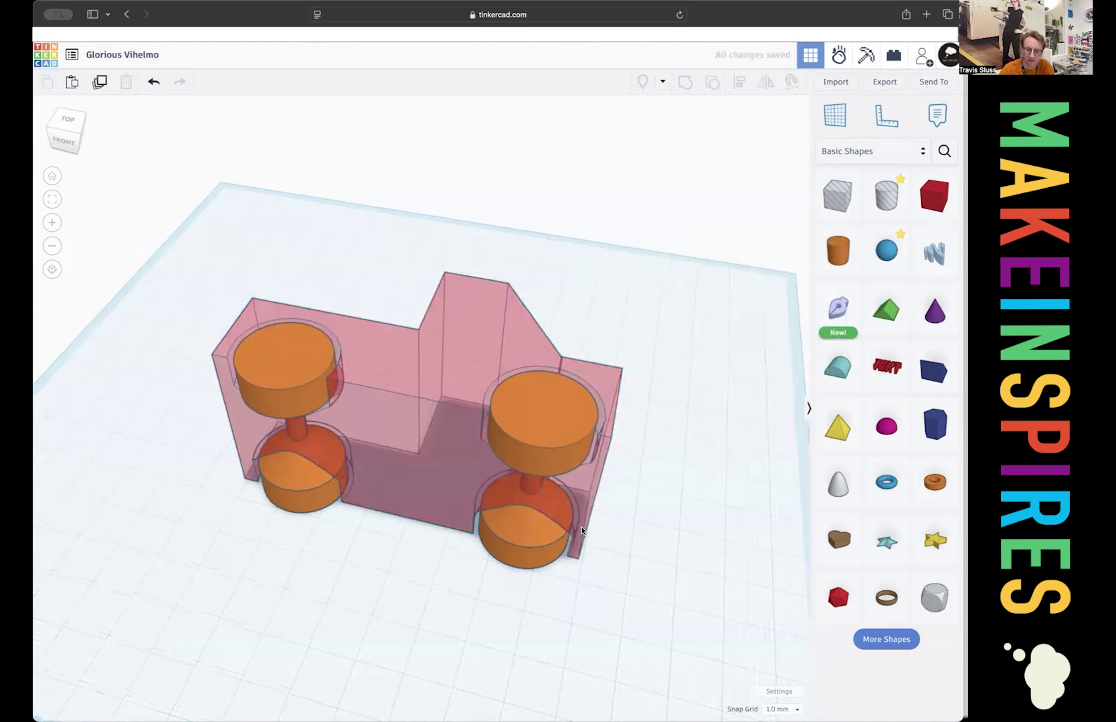
# Orbit and zoom to inspect the spool wheels and axles inside the transparent body.
pyautogui.moveTo(583, 606); pyautogui.dragTo(570, 544, button='right')
pyautogui.scroll(5, 589, 502)
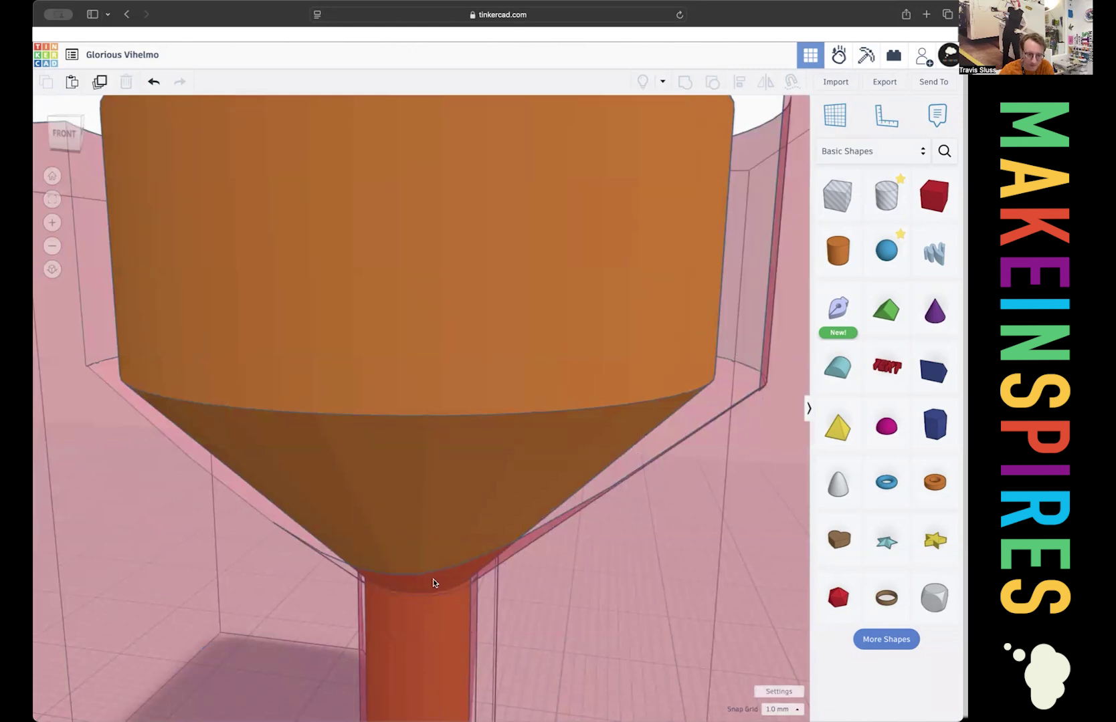
pyautogui.moveTo(432, 579); pyautogui.dragTo(390, 567, button='right')
pyautogui.scroll(5, 390, 567)
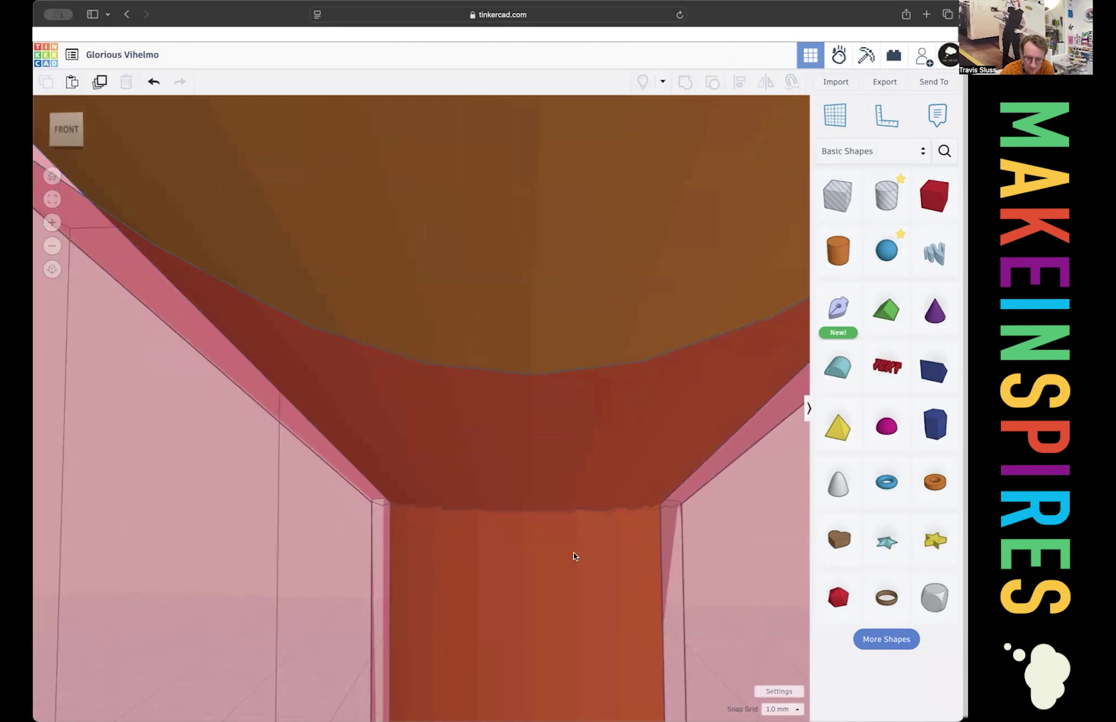
pyautogui.scroll(-10, 573, 552)
pyautogui.moveTo(595, 600); pyautogui.dragTo(592, 666, button='right')
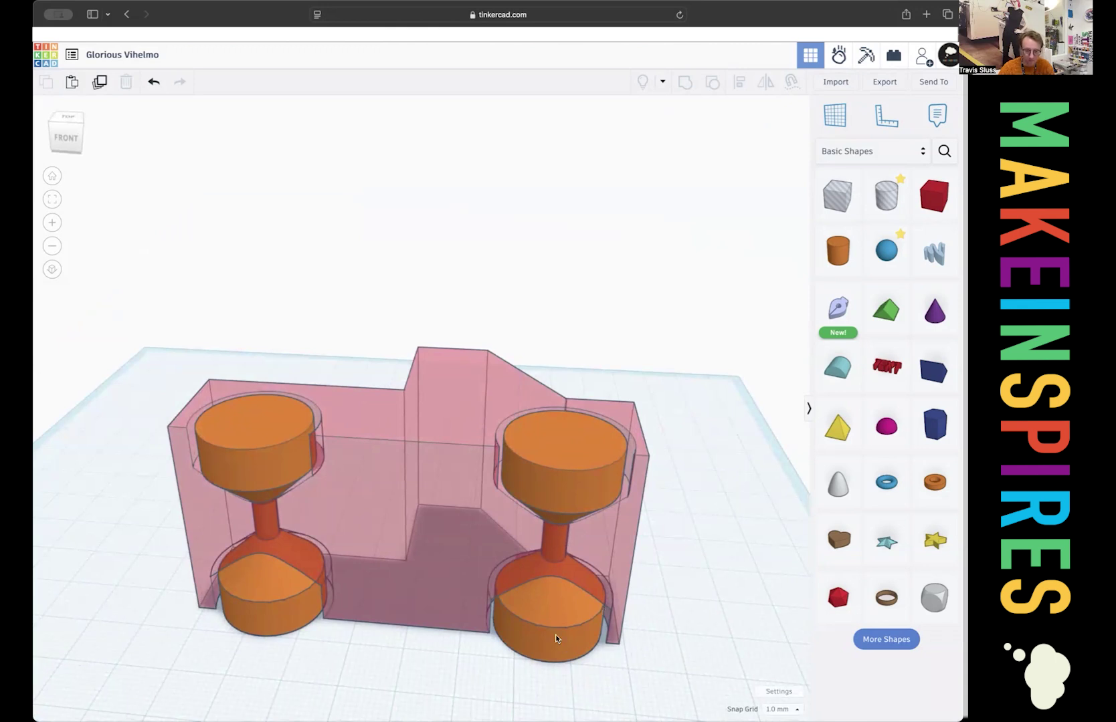
# Turn off transparency on the truck body so it shows opaque solid red again.
pyautogui.click(262, 586)
pyautogui.click(377, 535)
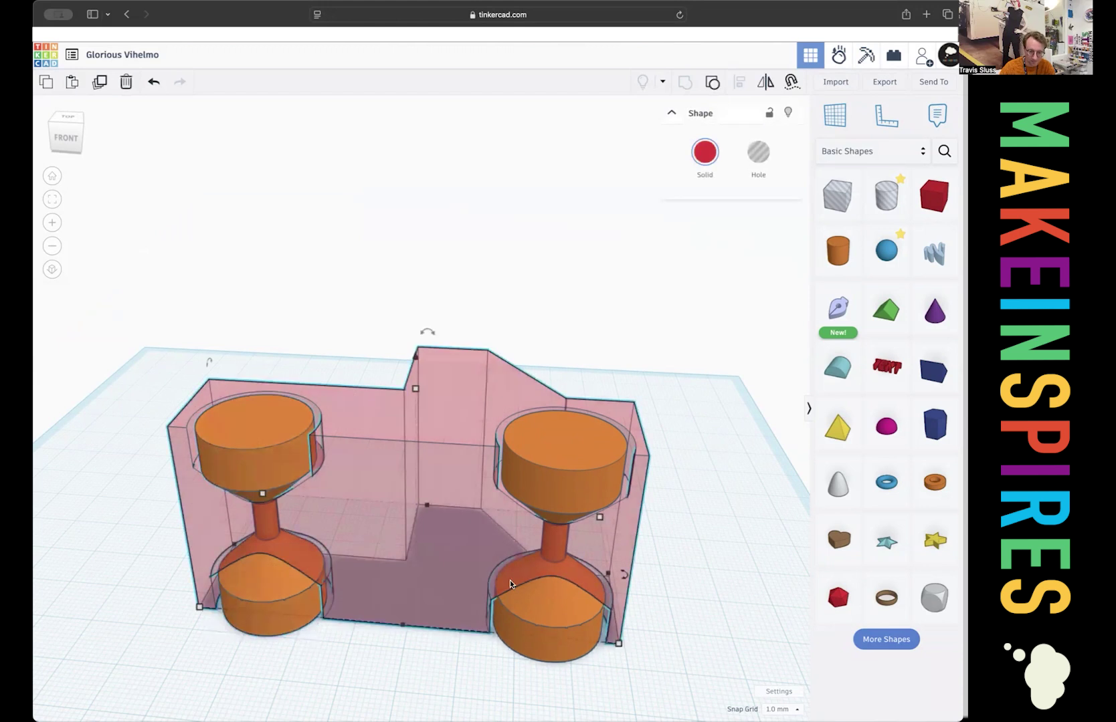
pyautogui.click(535, 613)
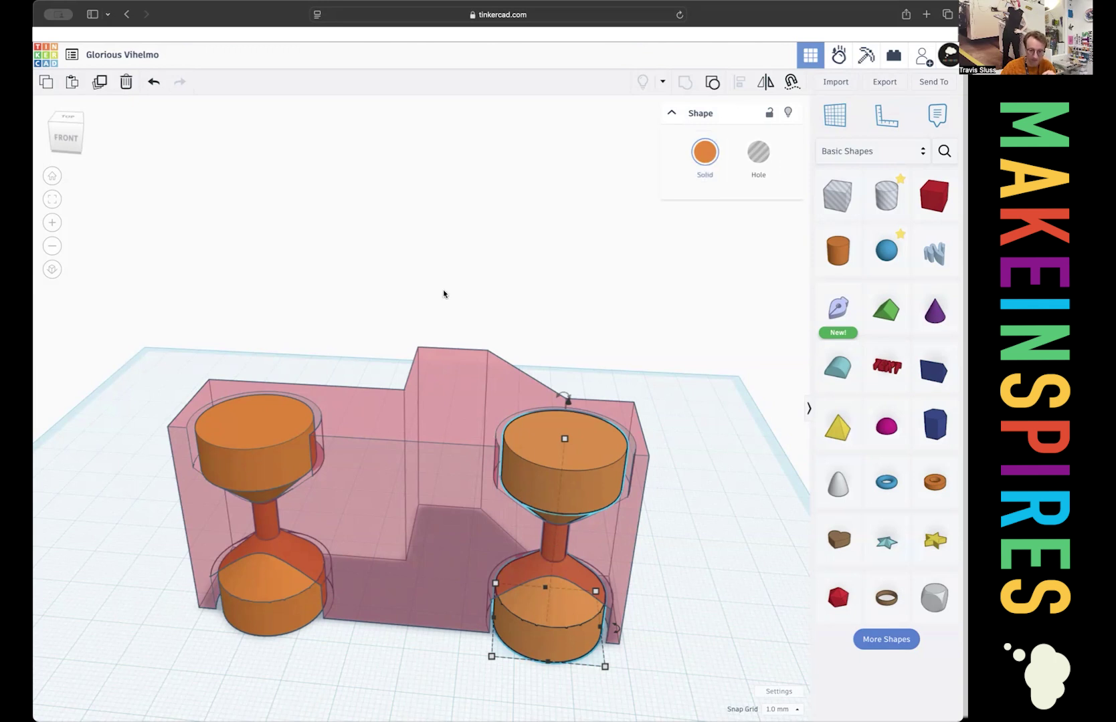
pyautogui.click(602, 405)
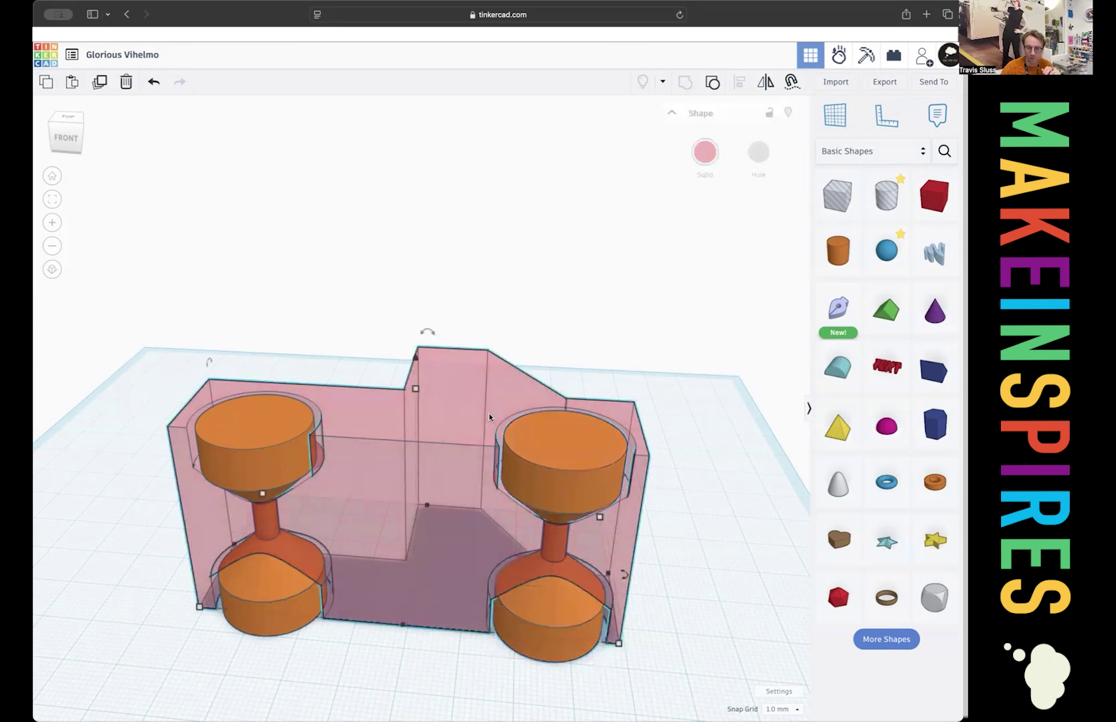
pyautogui.click(704, 151)
pyautogui.click(786, 347)
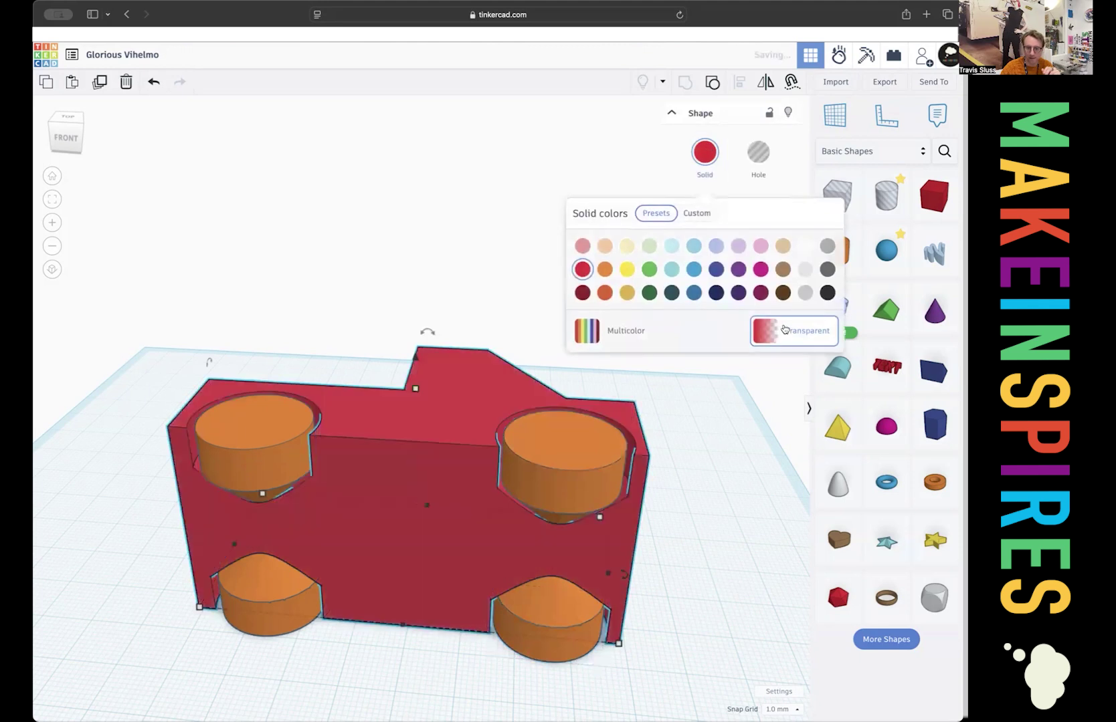
pyautogui.click(39, 159)
pyautogui.click(51, 178)
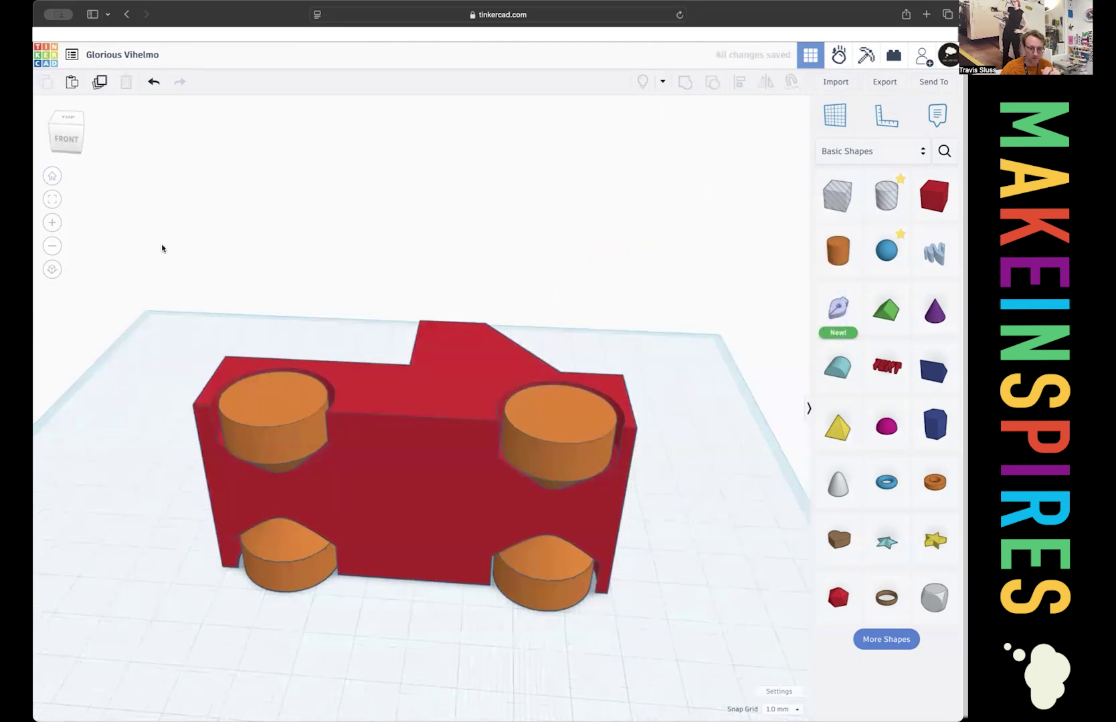
# Orbit and zoom around the red truck to view it from above and in perspective.
pyautogui.moveTo(473, 228); pyautogui.dragTo(468, 294, button='right')
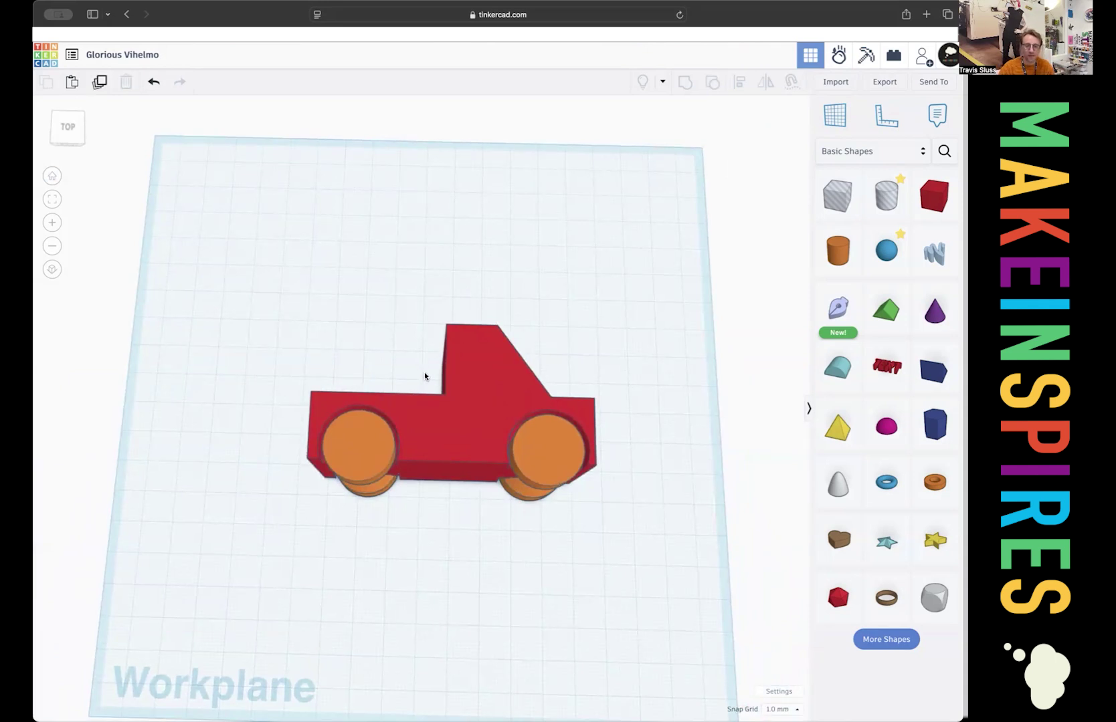
pyautogui.moveTo(441, 373)
pyautogui.mouseDown(button='right')
pyautogui.moveTo(468, 378)
pyautogui.moveTo(436, 381)
pyautogui.mouseUp(button='right')
pyautogui.moveTo(430, 390); pyautogui.dragTo(519, 414, button='right')
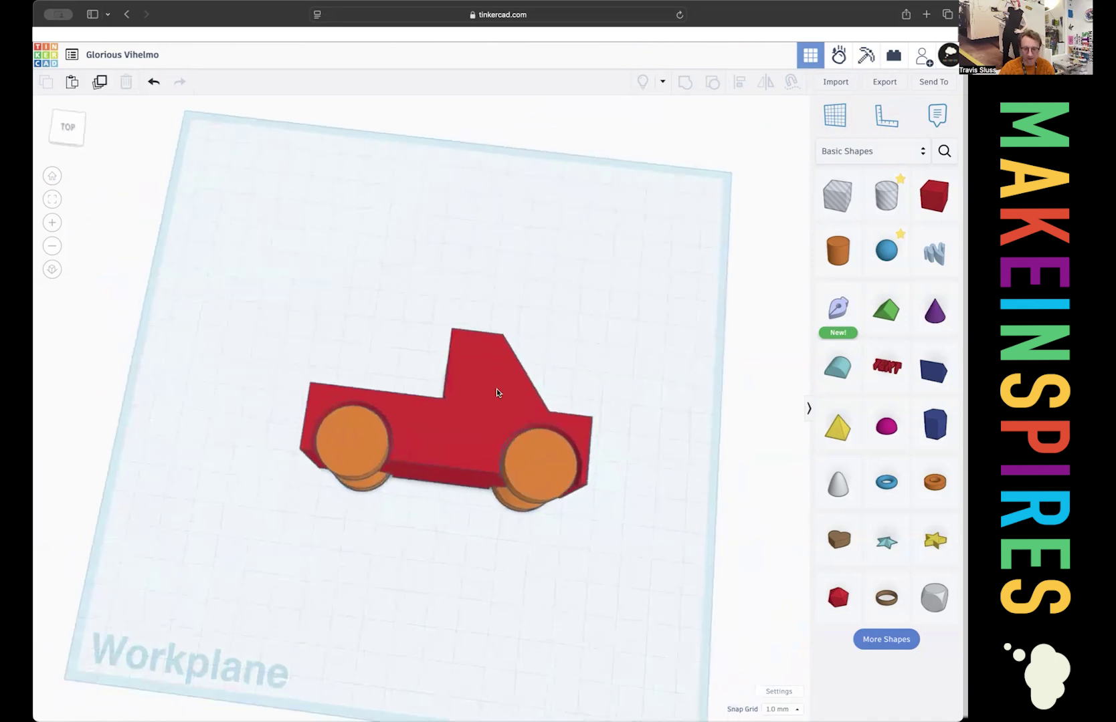
pyautogui.scroll(8, 514, 391)
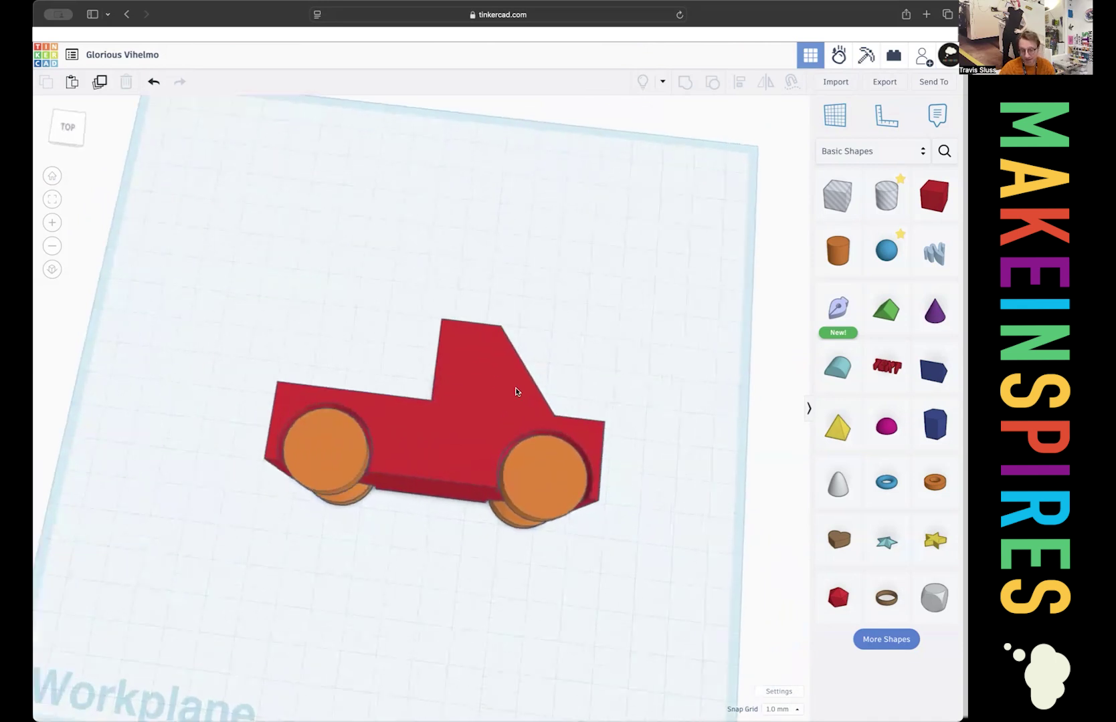
pyautogui.scroll(-5, 503, 431)
pyautogui.moveTo(456, 401); pyautogui.dragTo(363, 345, button='right')
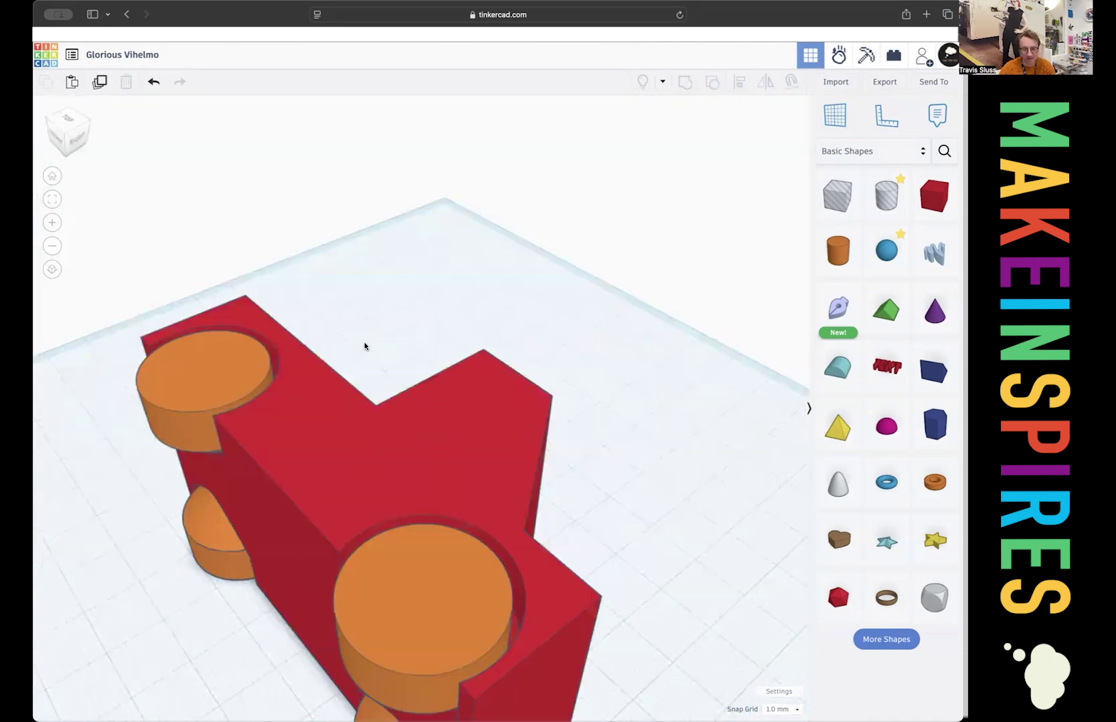
pyautogui.scroll(2, 428, 473)
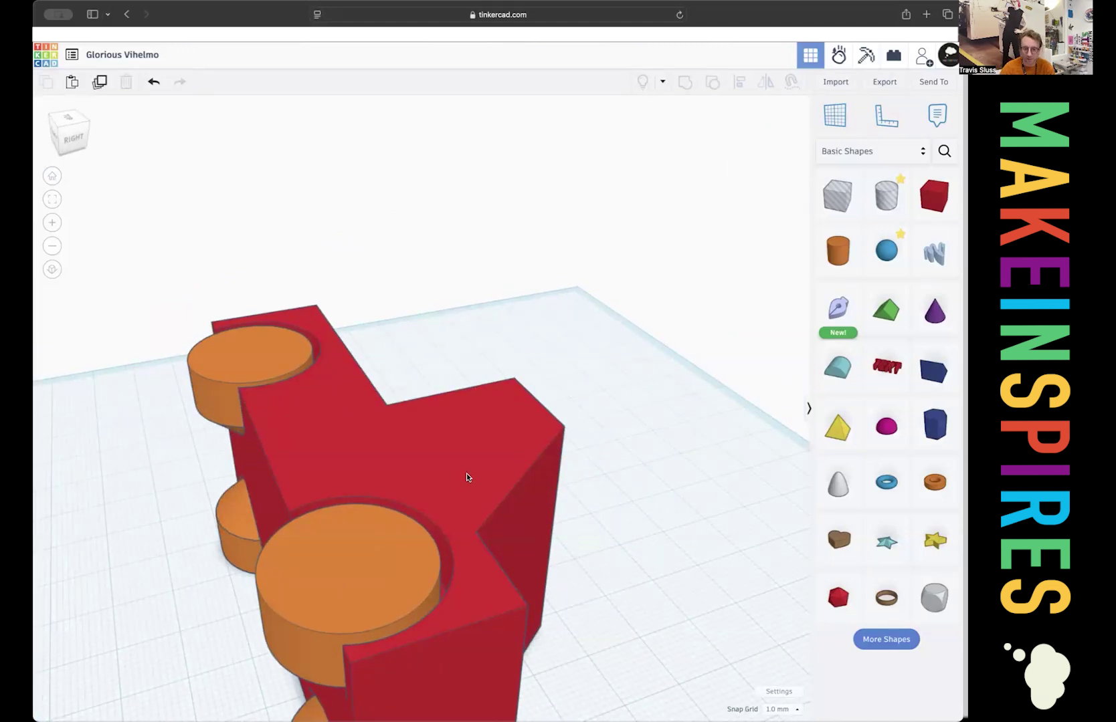
pyautogui.moveTo(669, 426); pyautogui.dragTo(788, 459, button='right')
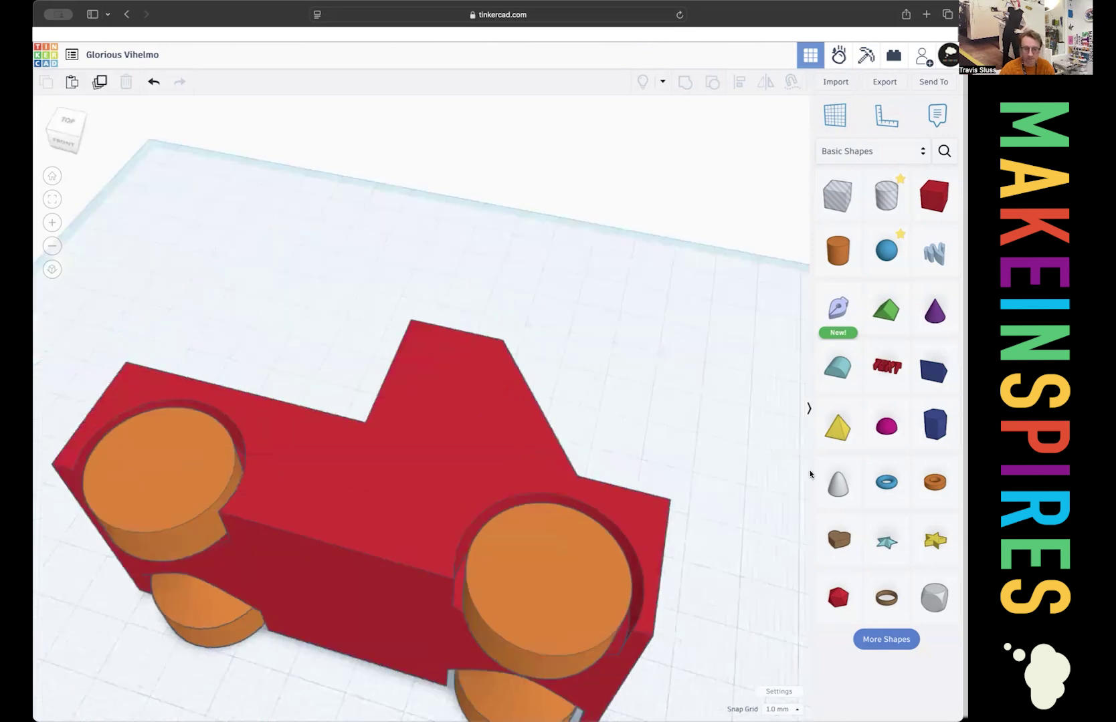
# Place a box hole on the cab, sized about 17 x 11 x 18 mm, nudged slightly forward.
pyautogui.moveTo(837, 196); pyautogui.dragTo(465, 409)
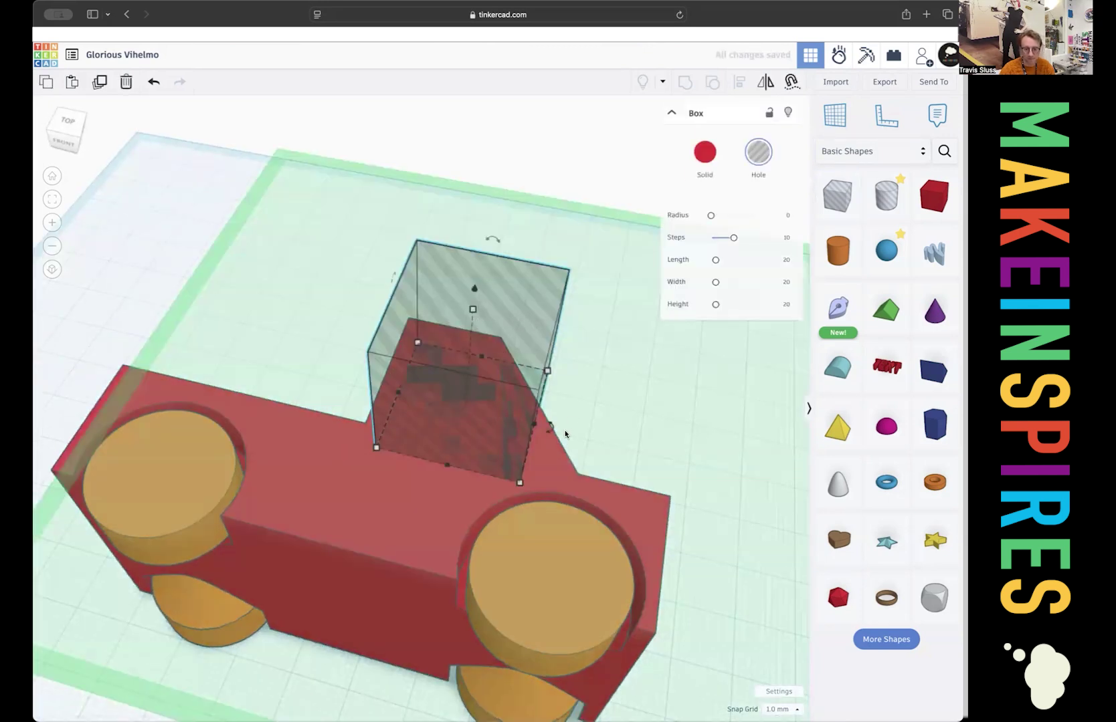
pyautogui.moveTo(534, 424); pyautogui.dragTo(477, 410)
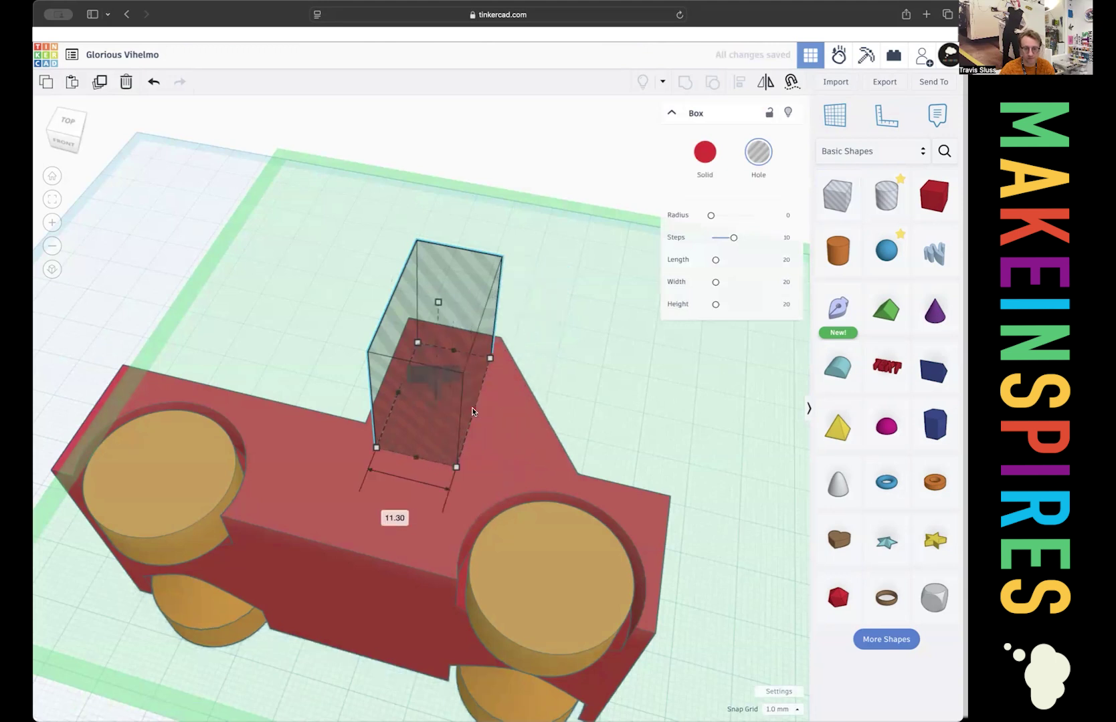
pyautogui.moveTo(418, 456); pyautogui.dragTo(427, 443)
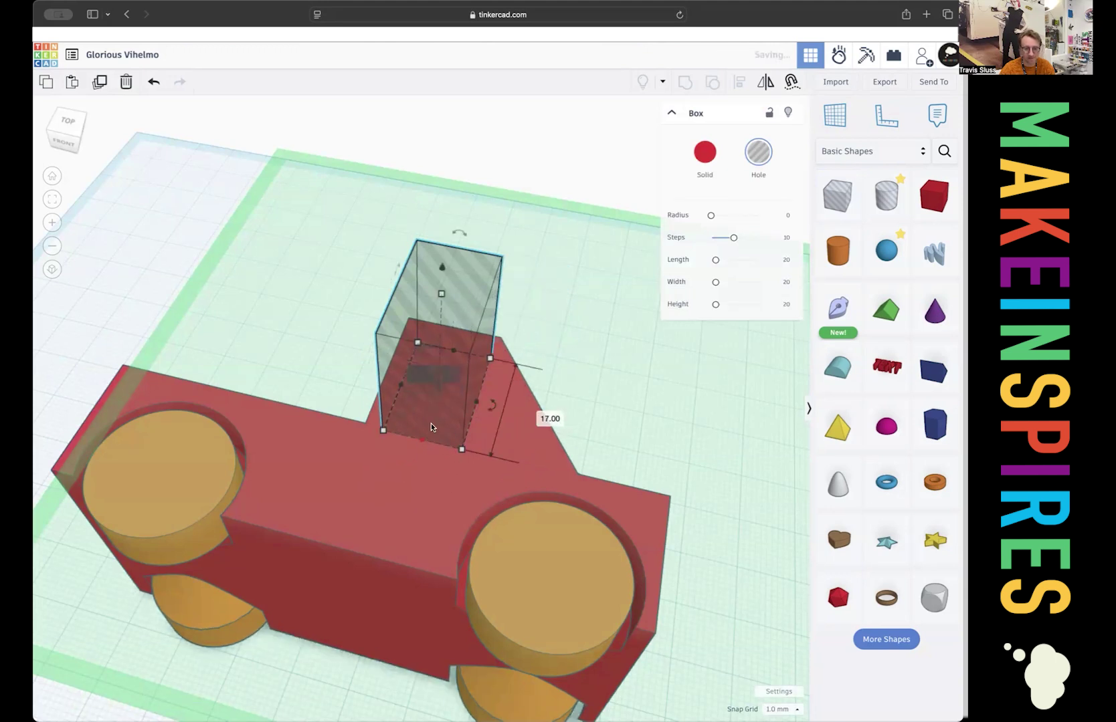
pyautogui.moveTo(442, 267); pyautogui.dragTo(440, 287)
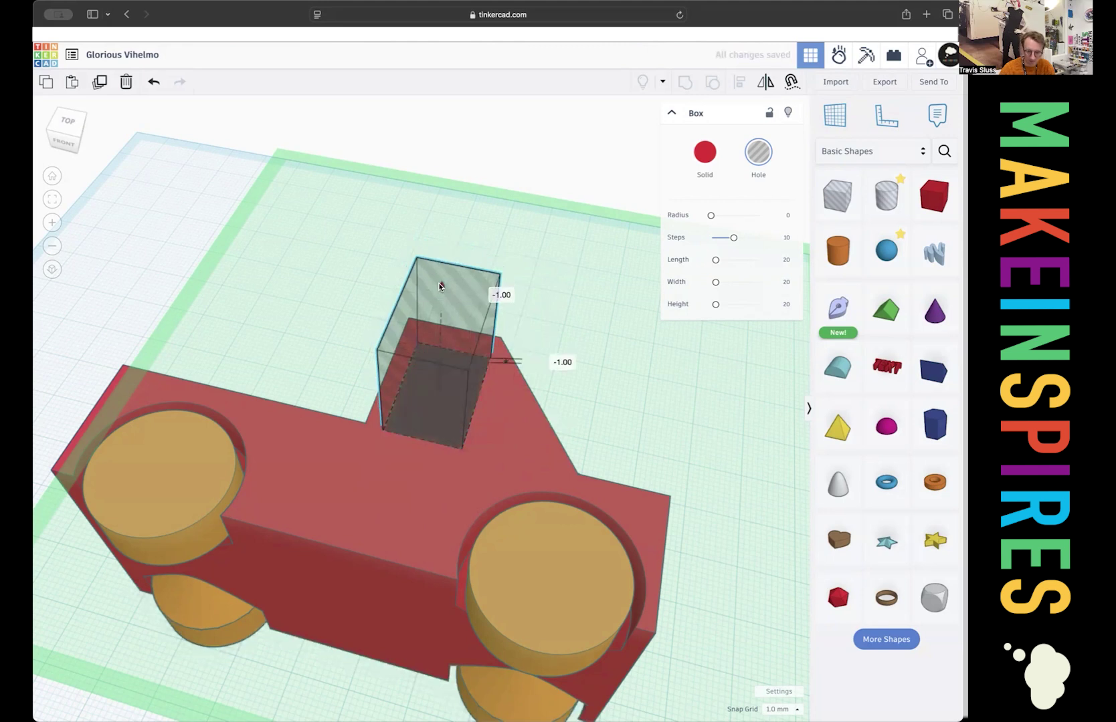
pyautogui.moveTo(440, 286); pyautogui.dragTo(436, 297)
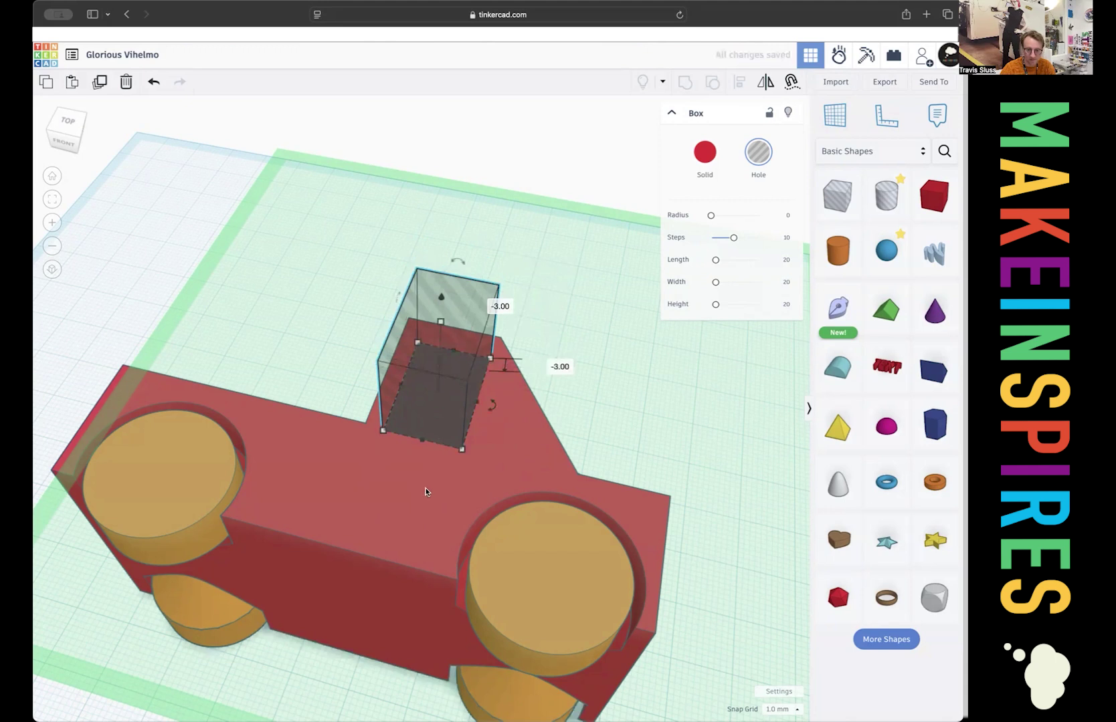
# Group the box hole with the truck body to cut a recess into the cab.
pyautogui.keyDown('shift'); pyautogui.click(451, 453); pyautogui.keyUp('shift')
pyautogui.click(685, 83)
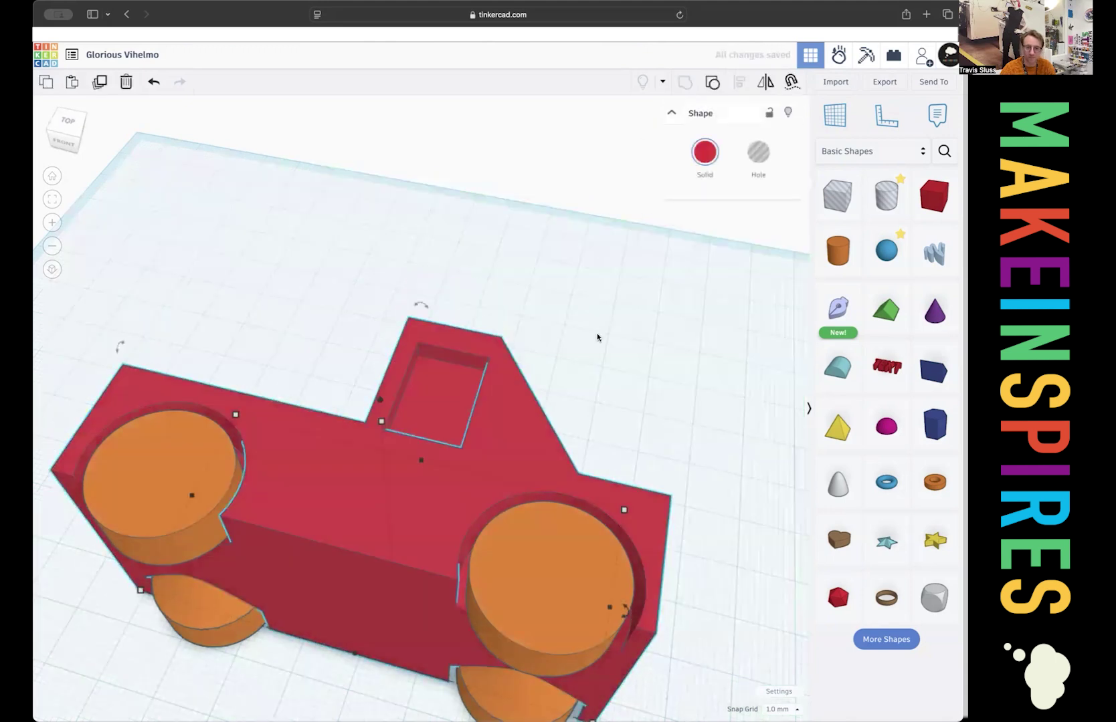
pyautogui.click(599, 341)
pyautogui.moveTo(600, 361); pyautogui.dragTo(627, 403, button='right')
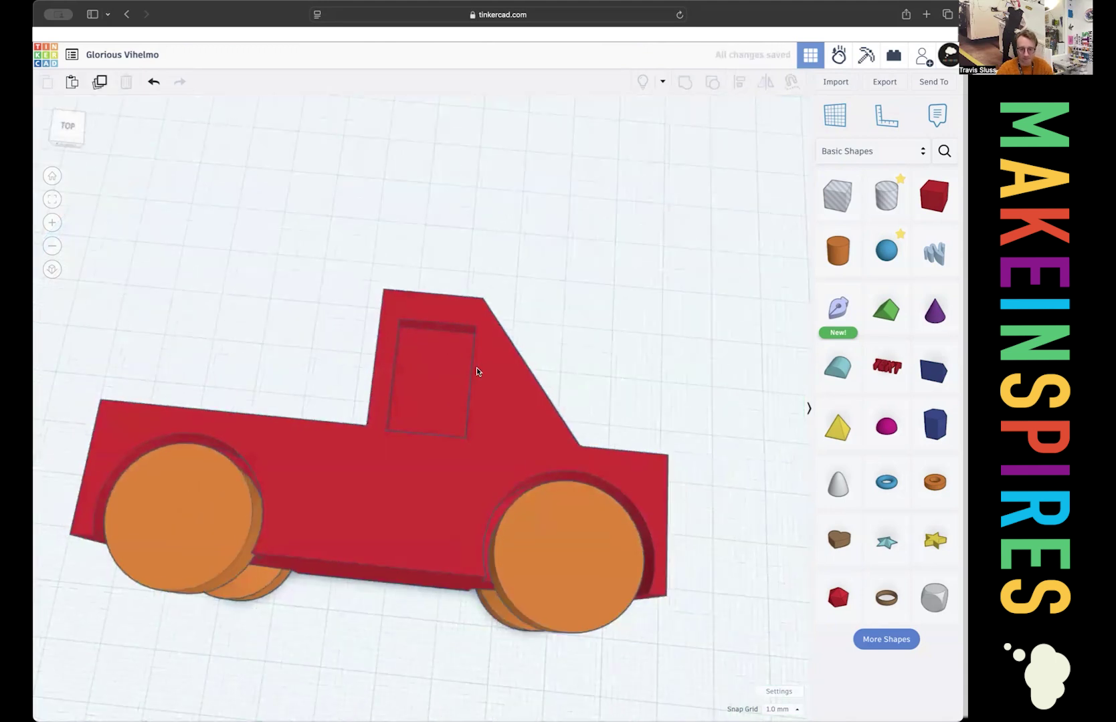
pyautogui.moveTo(595, 361); pyautogui.dragTo(575, 346, button='right')
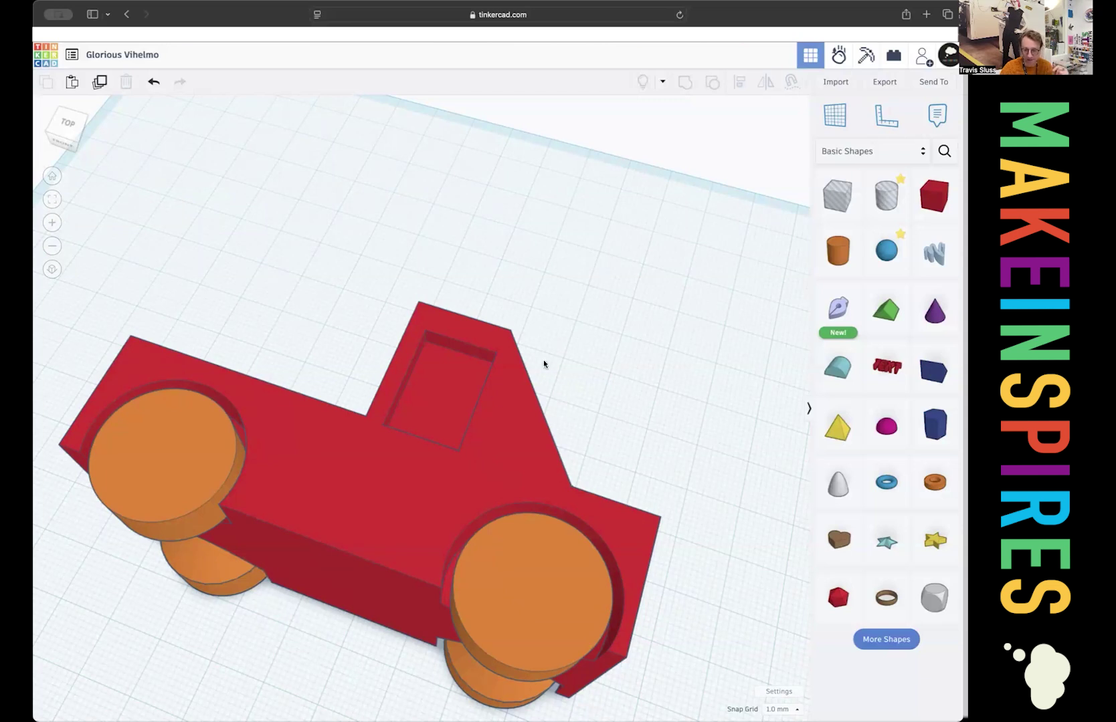
# Undo the grouping and raise the window hole's height to 51 mm.
pyautogui.click(151, 83)
pyautogui.click(440, 331)
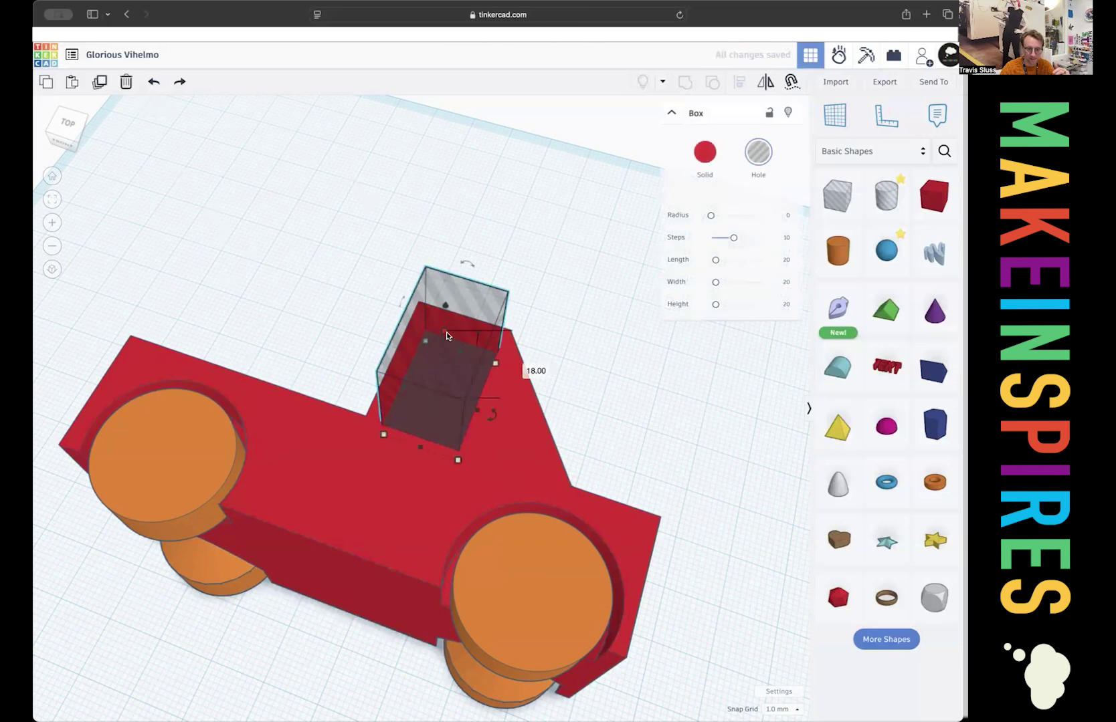
pyautogui.moveTo(443, 327); pyautogui.dragTo(455, 112)
pyautogui.scroll(-2, 402, 167)
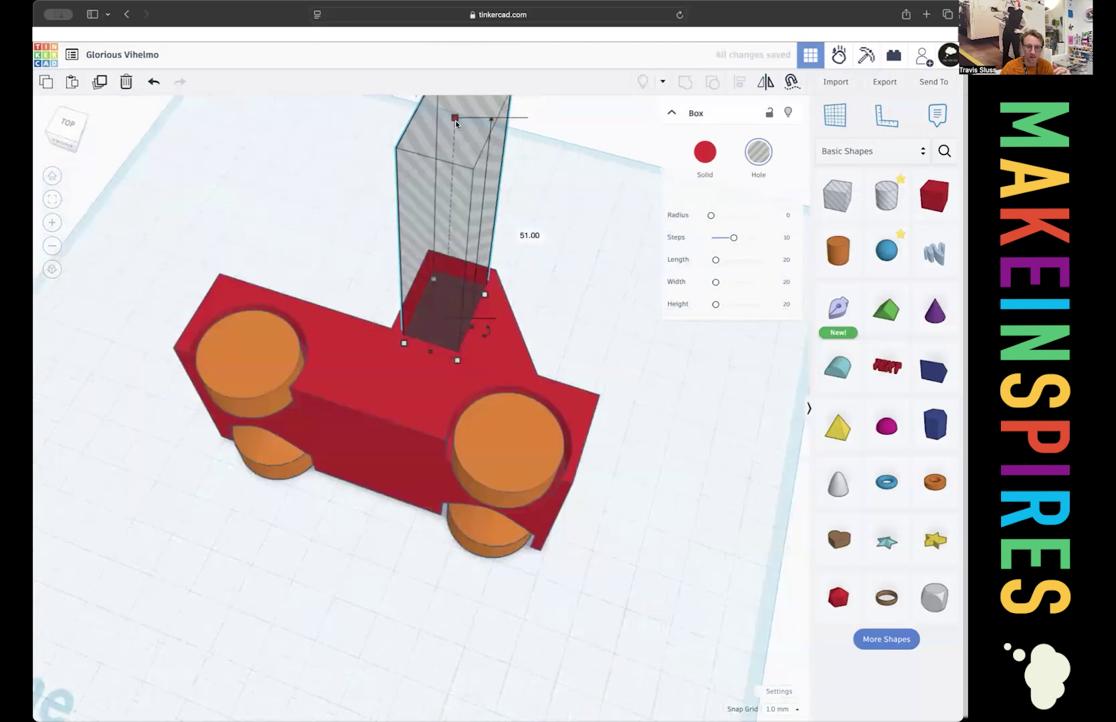
pyautogui.scroll(4, 341, 206)
pyautogui.scroll(1, 338, 308)
pyautogui.scroll(-2, 508, 282)
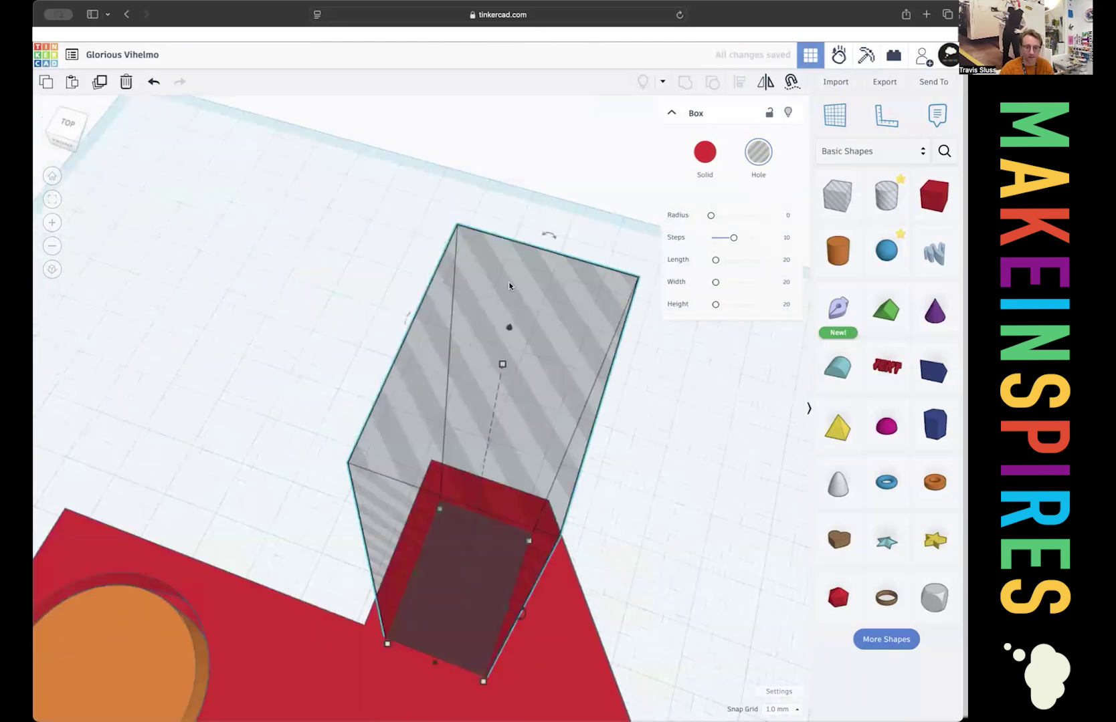
# Sink the tall hole through the cab, group it with the red body, and return to Home view.
pyautogui.moveTo(508, 327); pyautogui.dragTo(568, 654)
pyautogui.keyDown('shift'); pyautogui.click(568, 653); pyautogui.keyUp('shift')
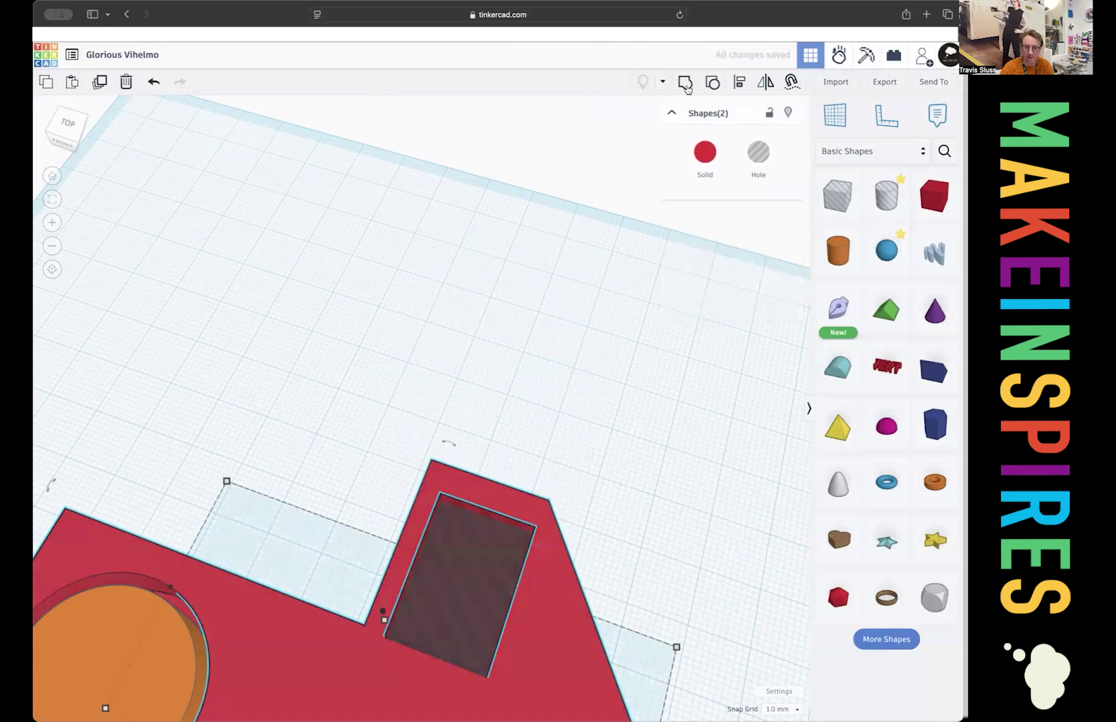
pyautogui.hotkey('ctrl', 'g')
pyautogui.moveTo(448, 320); pyautogui.dragTo(423, 324, button='right')
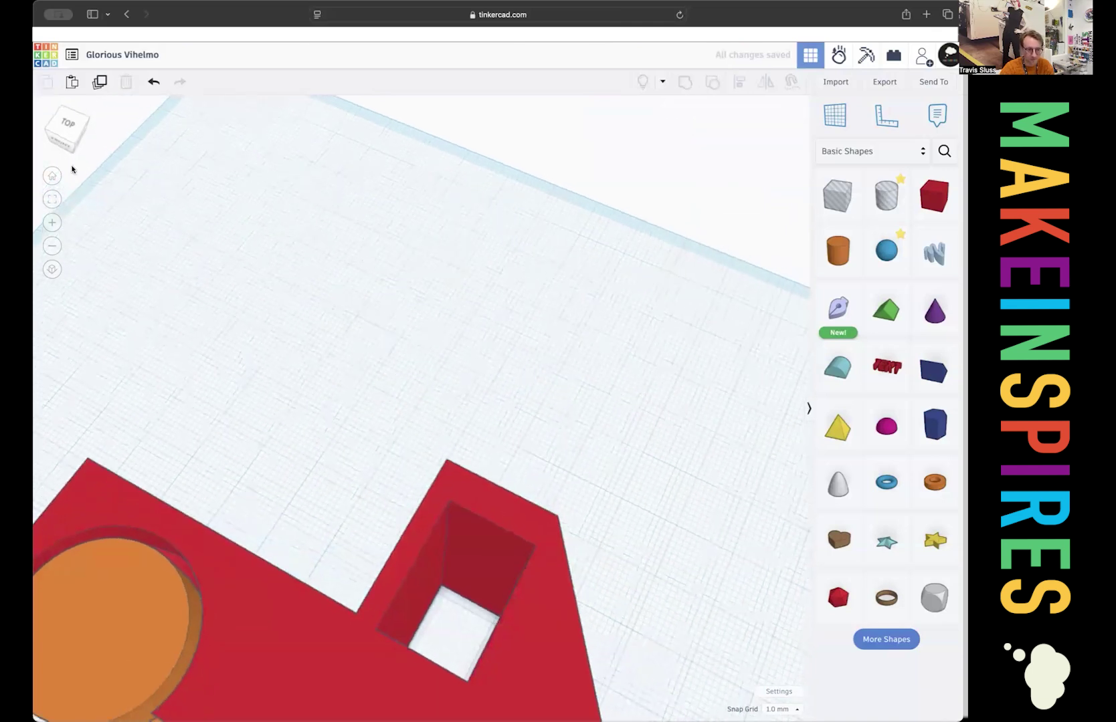
pyautogui.click(52, 176)
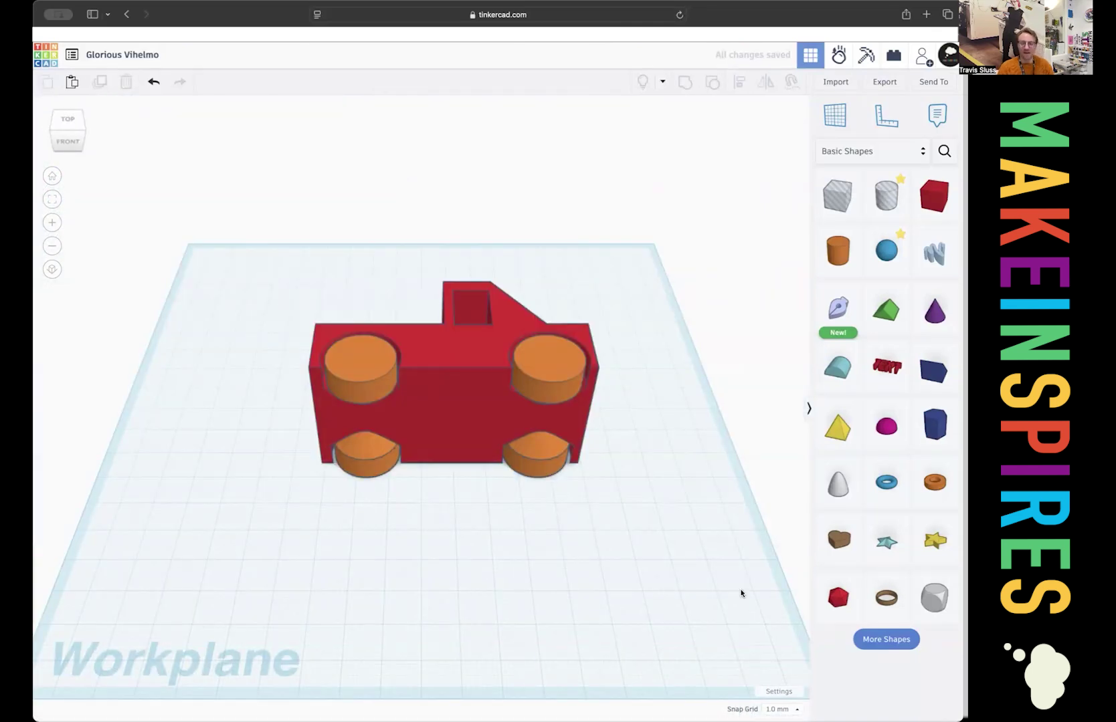